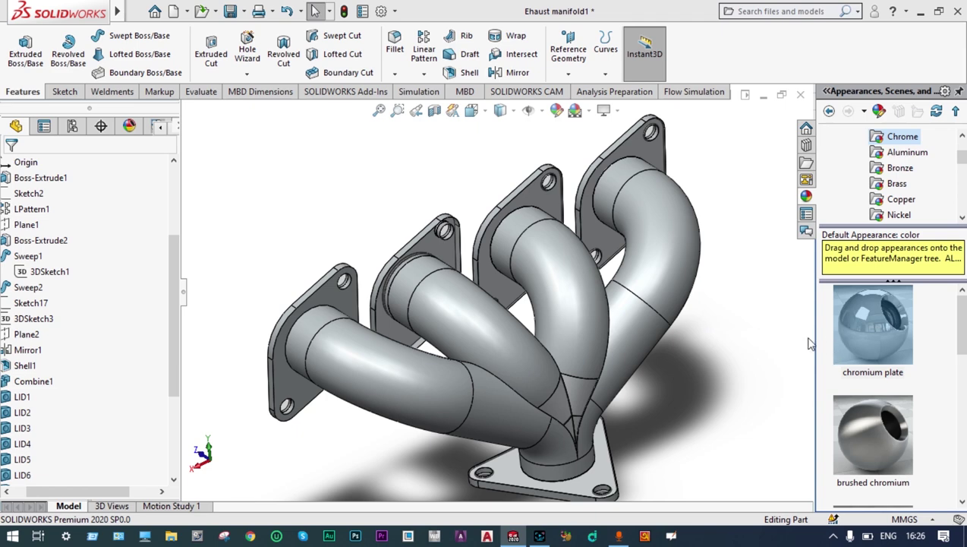
# Start a Flow Simulation wizard project named Project(1) for the exhaust manifold, using the current configuration.
pyautogui.moveTo(785, 338); pyautogui.dragTo(763, 448, button='middle')
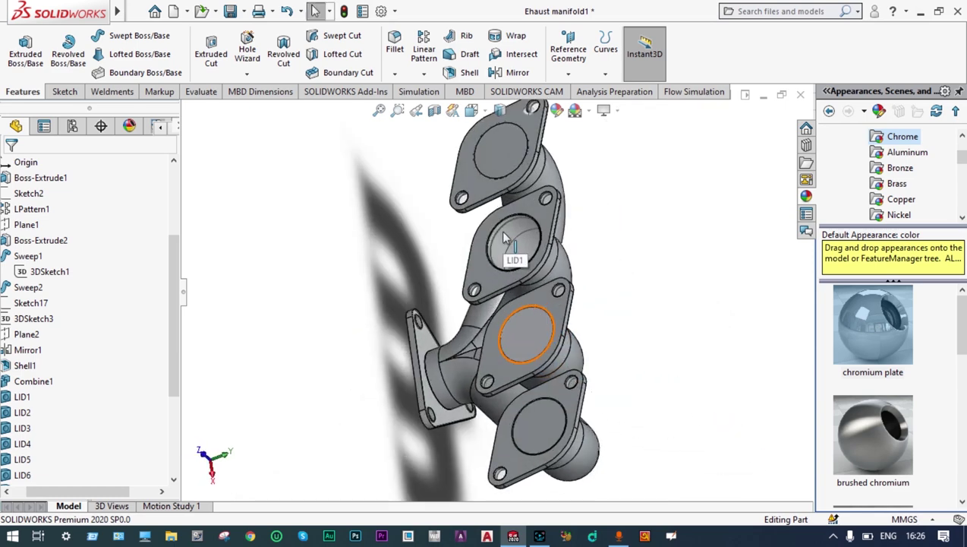
pyautogui.moveTo(613, 240); pyautogui.dragTo(625, 274, button='middle')
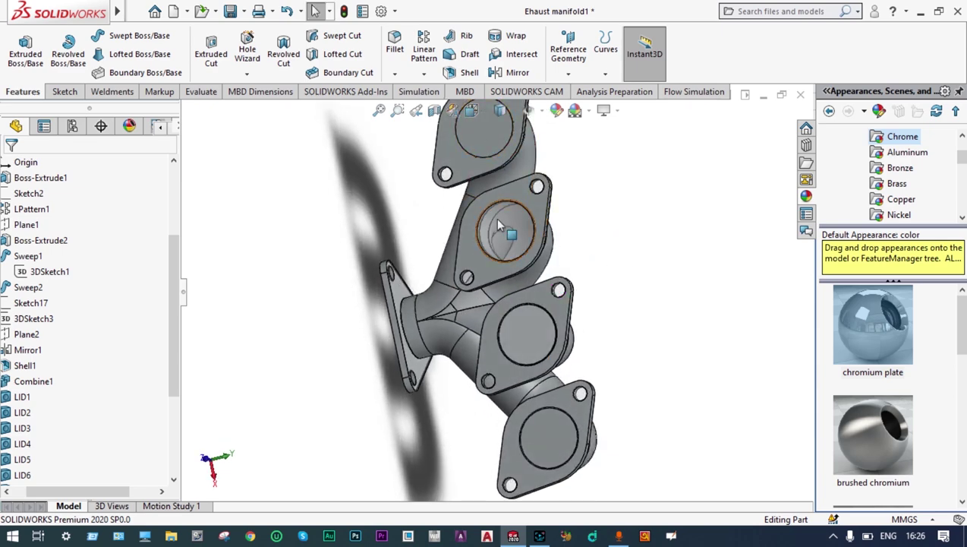
pyautogui.moveTo(514, 292); pyautogui.dragTo(529, 346, button='middle')
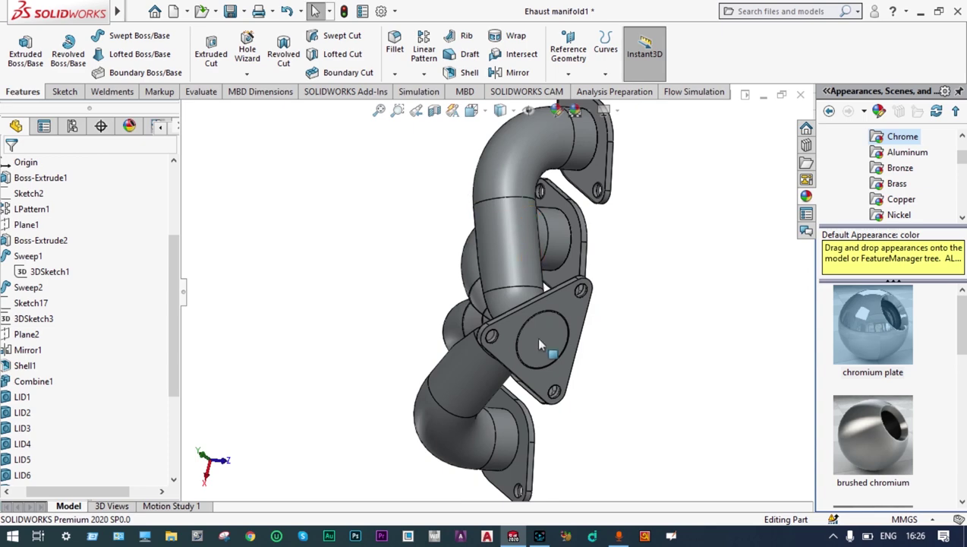
pyautogui.moveTo(689, 274); pyautogui.dragTo(679, 145, button='middle')
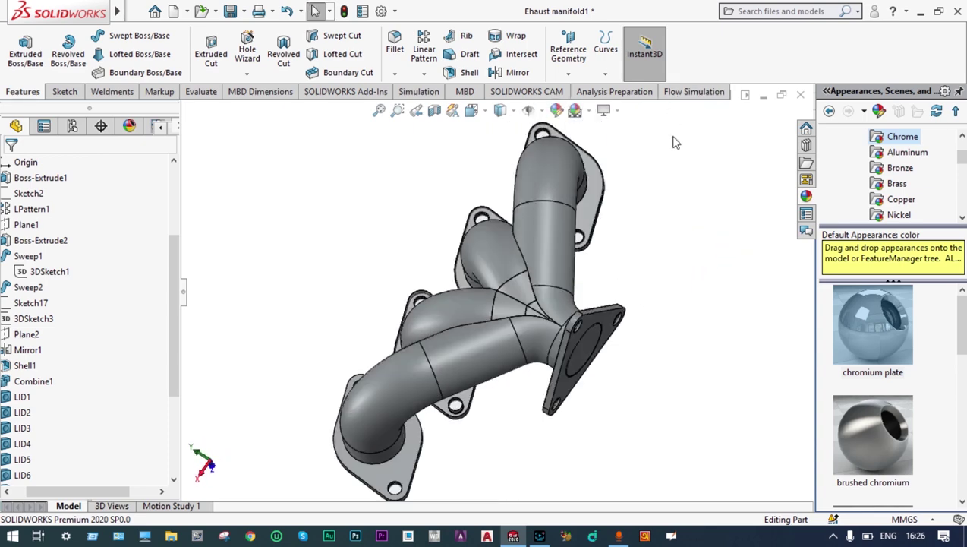
pyautogui.click(694, 94)
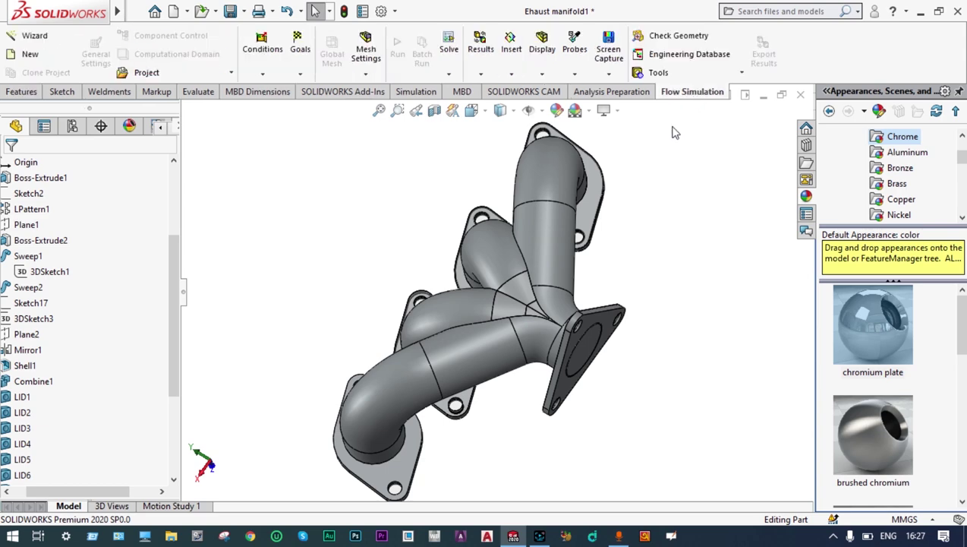
pyautogui.moveTo(619, 212)
pyautogui.mouseDown(button='middle')
pyautogui.moveTo(647, 209)
pyautogui.moveTo(620, 245)
pyautogui.moveTo(659, 244)
pyautogui.moveTo(654, 228)
pyautogui.moveTo(662, 250)
pyautogui.mouseUp(button='middle')
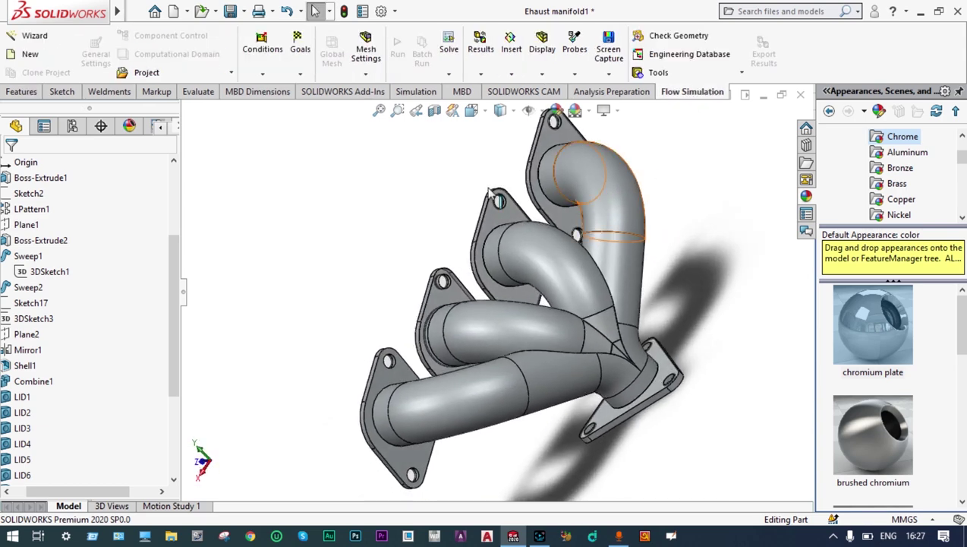
pyautogui.click(22, 36)
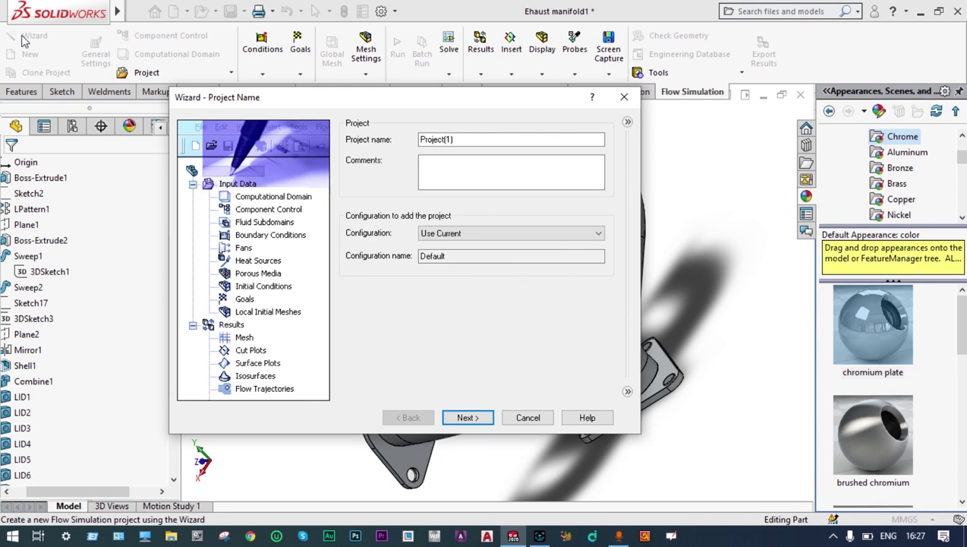
pyautogui.click(467, 418)
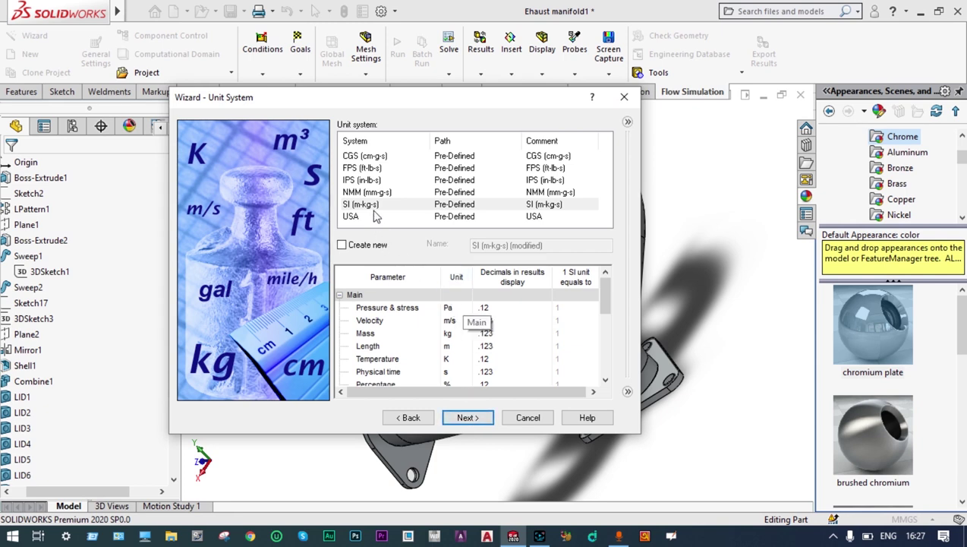
# Choose the SI unit system for the project, with temperature in °C and pressure in MPa.
pyautogui.click(375, 205)
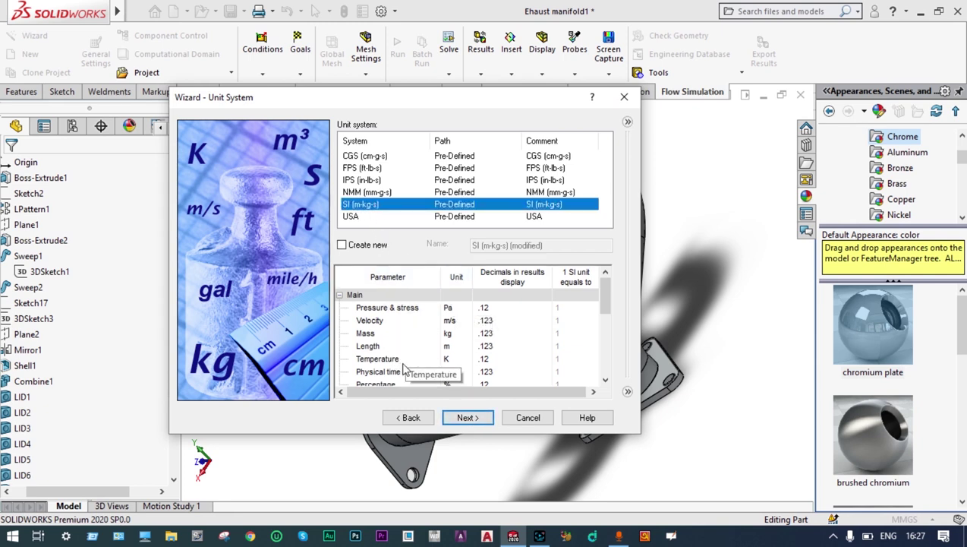
pyautogui.click(454, 360)
pyautogui.click(466, 360)
pyautogui.click(449, 308)
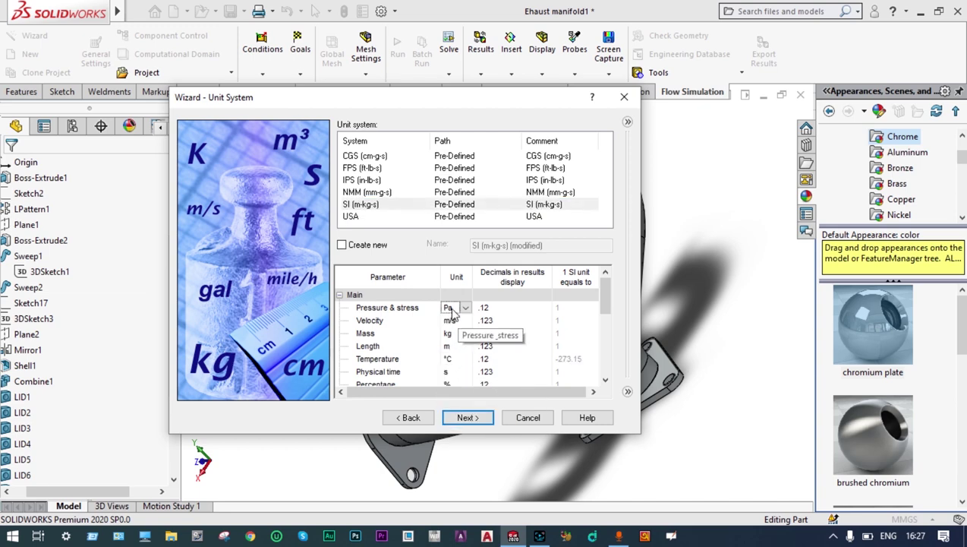
pyautogui.click(466, 418)
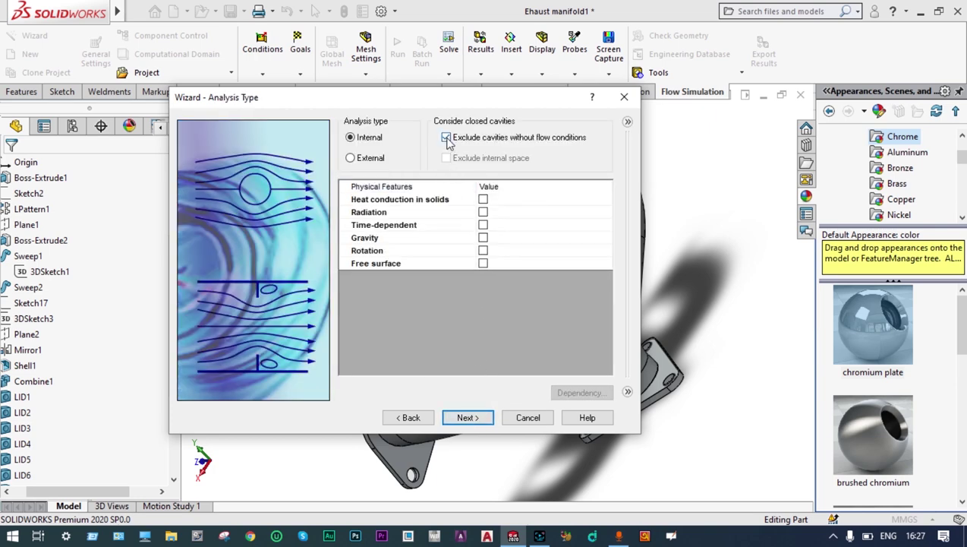
# Include cavities without flow conditions in the internal analysis, and enable heat conduction in solids and gravity.
pyautogui.click(447, 139)
pyautogui.click(482, 199)
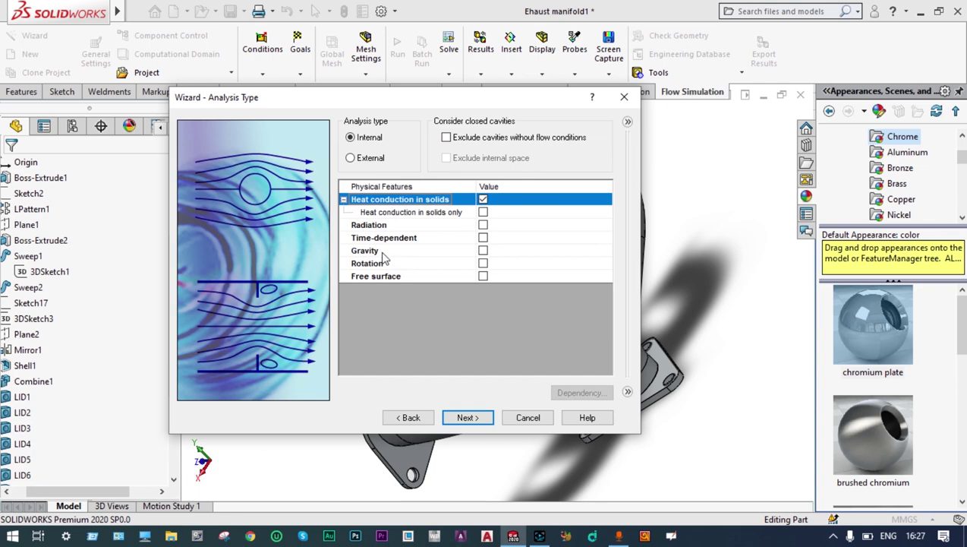
pyautogui.click(484, 253)
pyautogui.click(484, 253)
# Set the gravity components to -9.81 m/s^2 in Y and 0 m/s^2 in Z, and accept the analysis type.
pyautogui.moveTo(468, 98); pyautogui.dragTo(675, 38)
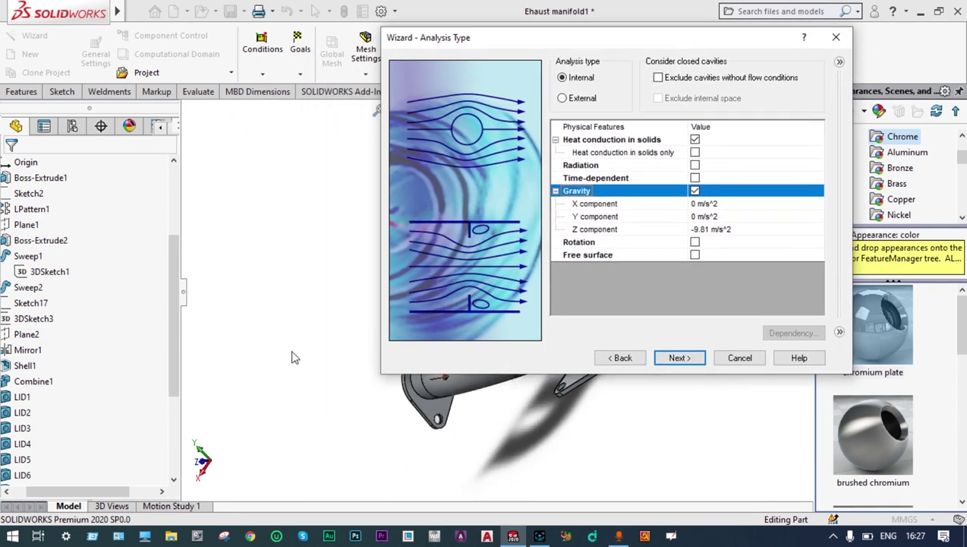
pyautogui.moveTo(507, 42); pyautogui.dragTo(435, 153)
pyautogui.scroll(-1, 526, 278)
pyautogui.scroll(-1, 526, 278)
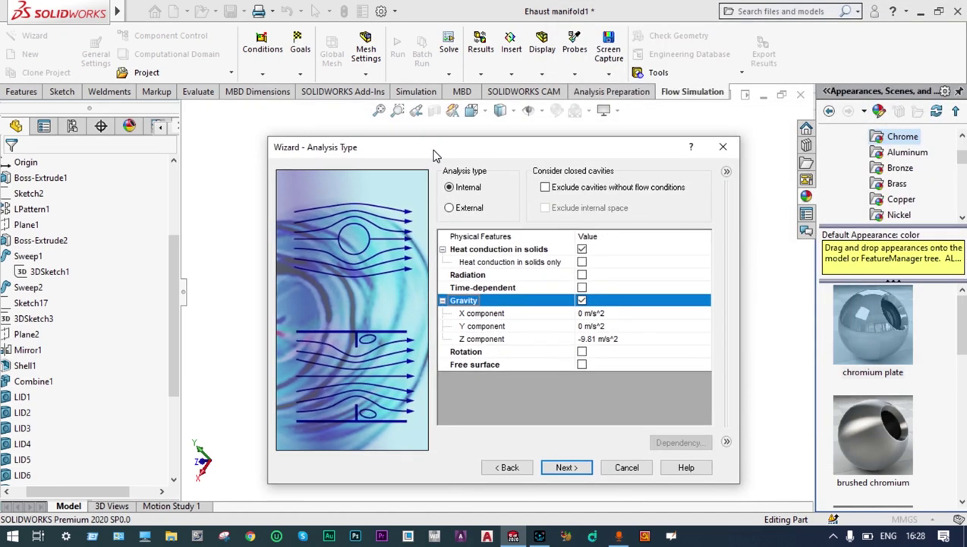
pyautogui.doubleClick(579, 325)
pyautogui.write('-9.81')
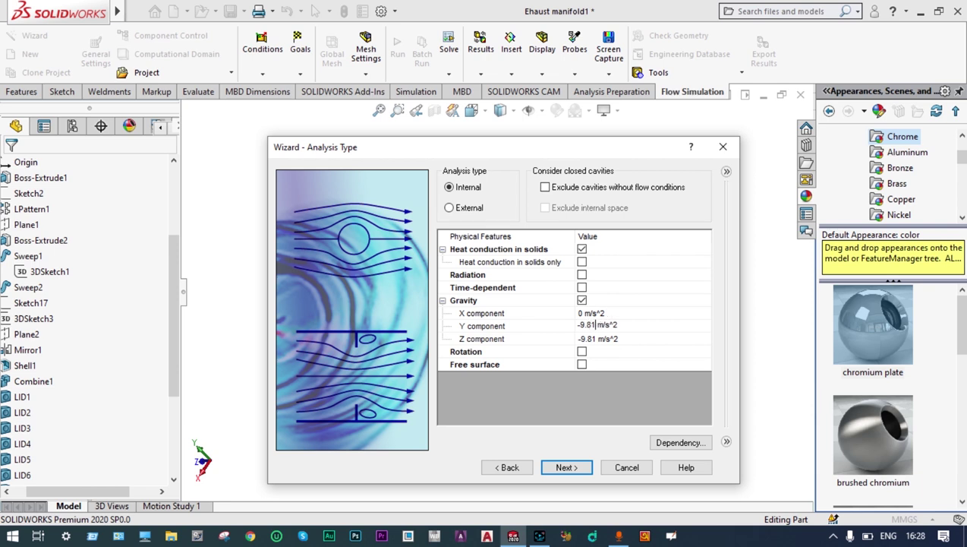
pyautogui.click(597, 337)
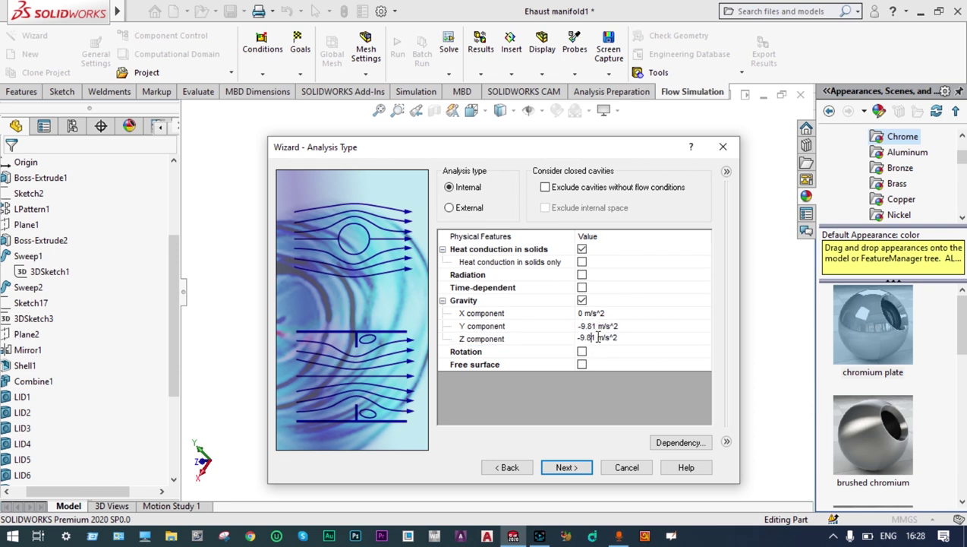
pyautogui.press('BackSpace')
pyautogui.press('BackSpace')
pyautogui.press('BackSpace')
pyautogui.press('BackSpace')
pyautogui.press('Delete')
pyautogui.write('0')
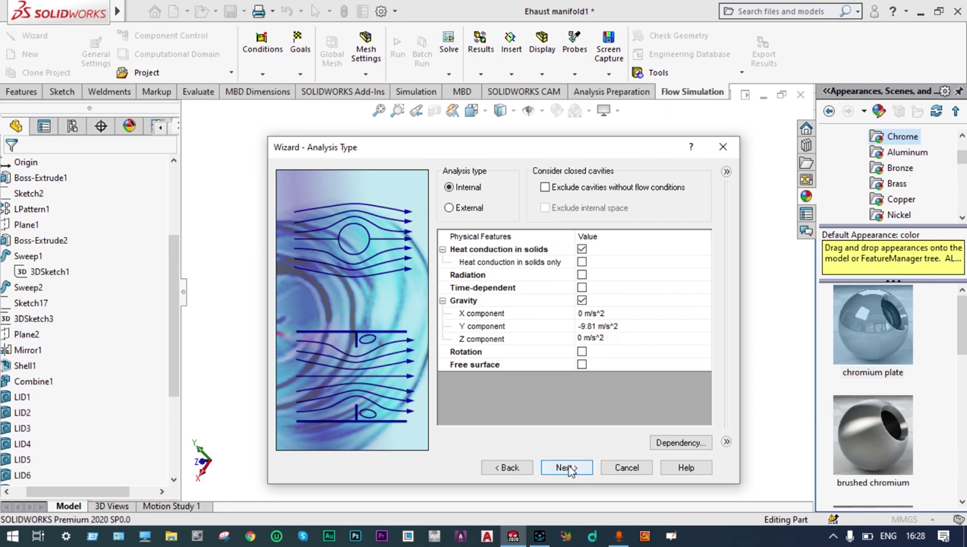
pyautogui.click(567, 468)
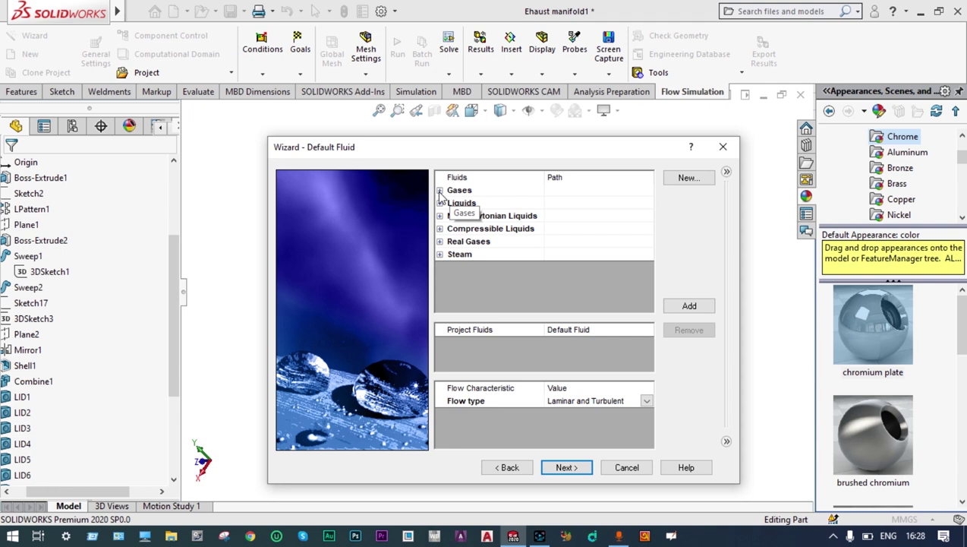
# Add the predefined gases carbon dioxide, H2O and nitrogen as project fluids with laminar and turbulent flow.
pyautogui.click(440, 191)
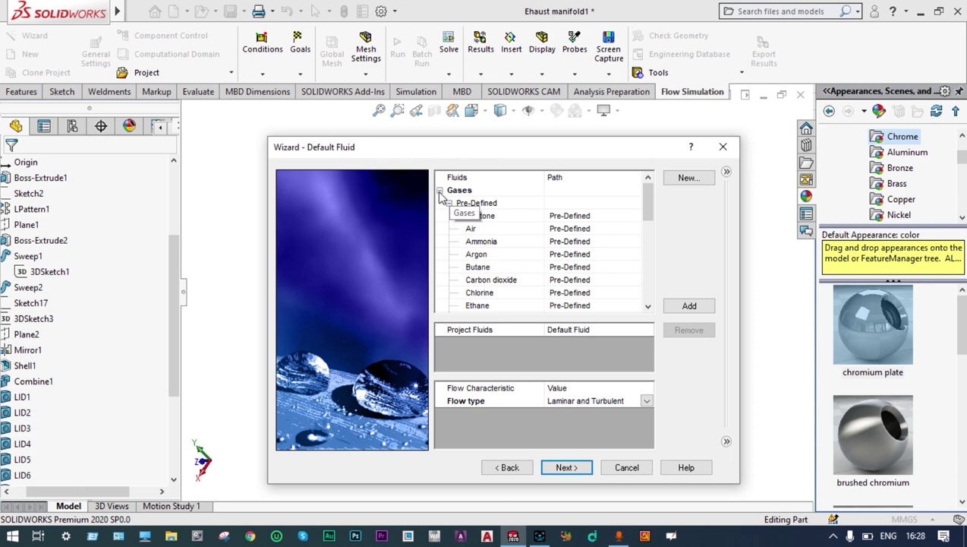
pyautogui.click(511, 281)
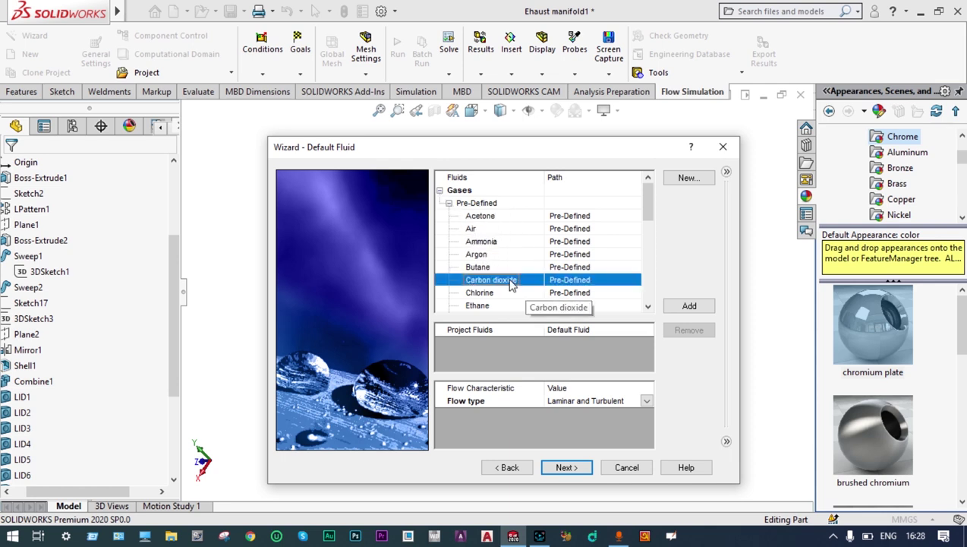
pyautogui.doubleClick(511, 280)
pyautogui.scroll(-1, 501, 300)
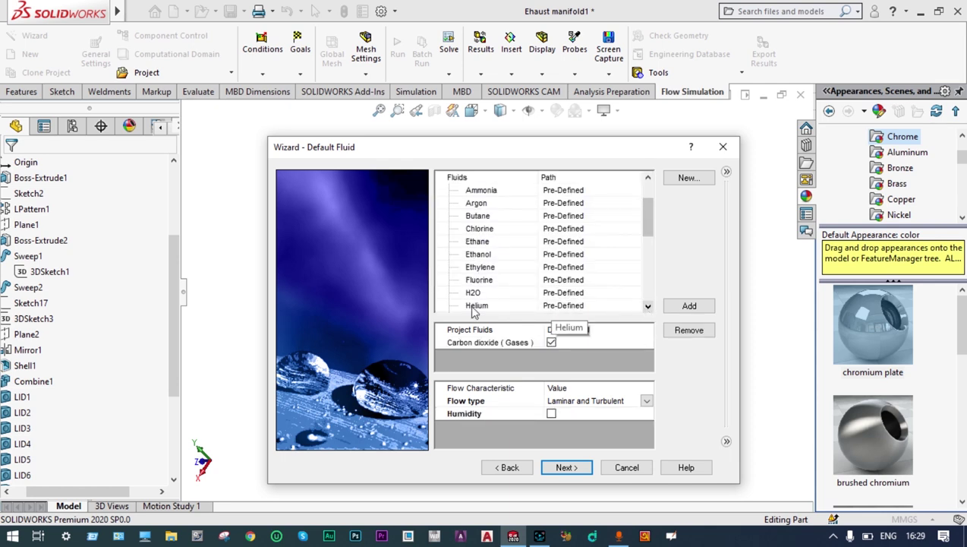
pyautogui.doubleClick(470, 294)
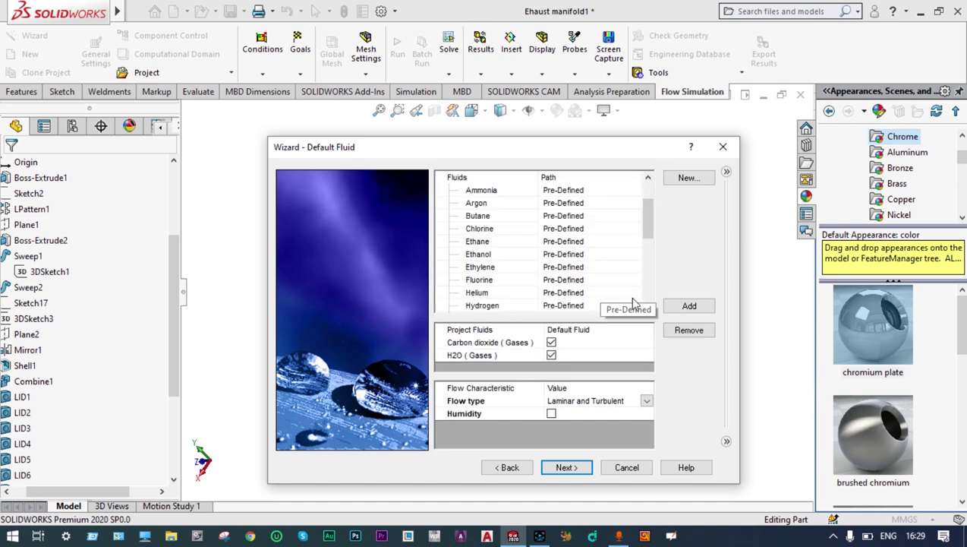
pyautogui.scroll(-2, 629, 302)
pyautogui.doubleClick(486, 293)
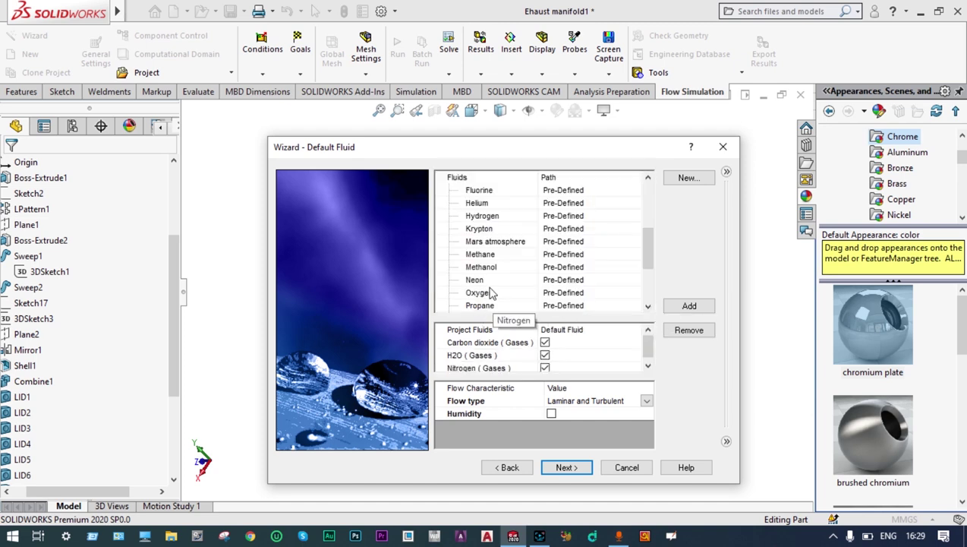
pyautogui.click(648, 305)
pyautogui.click(648, 306)
pyautogui.click(649, 306)
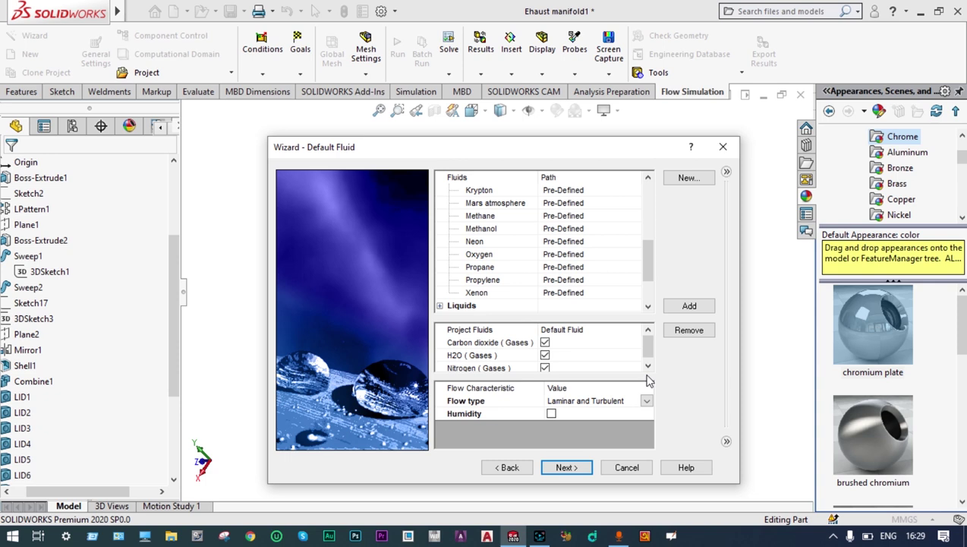
pyautogui.click(565, 467)
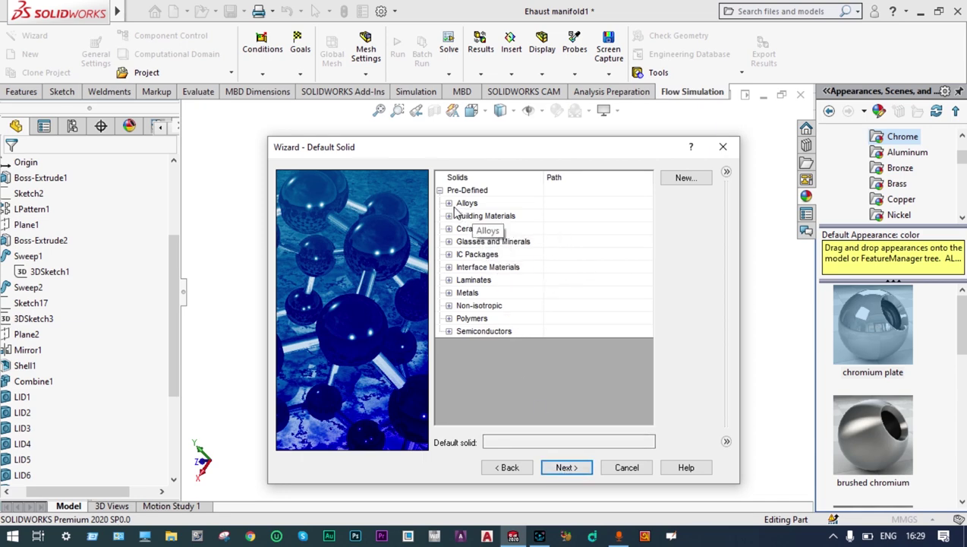
# Set the default solid to the alloy Steel Stainless 321 and accept adiabatic walls with 0 micrometer roughness.
pyautogui.click(449, 204)
pyautogui.scroll(-10, 501, 356)
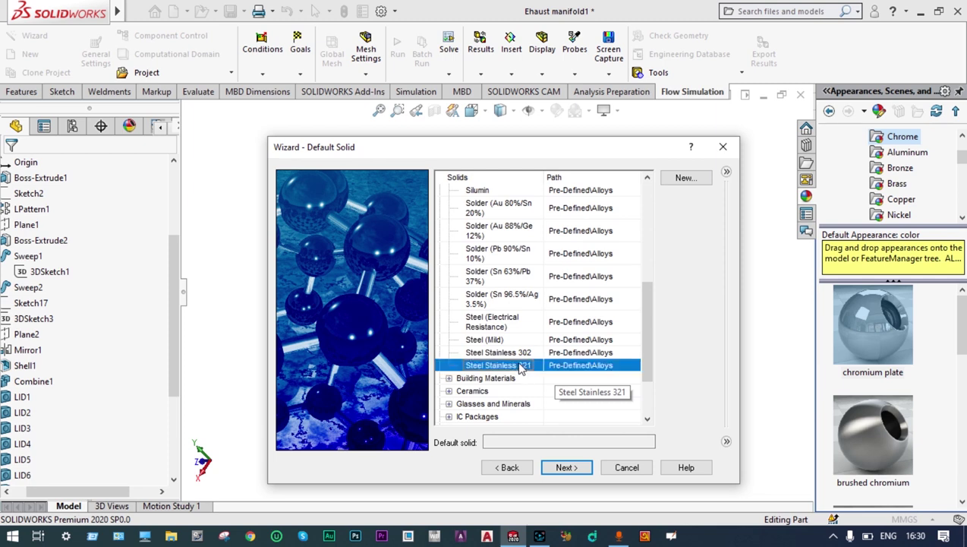
pyautogui.click(517, 365)
pyautogui.click(573, 468)
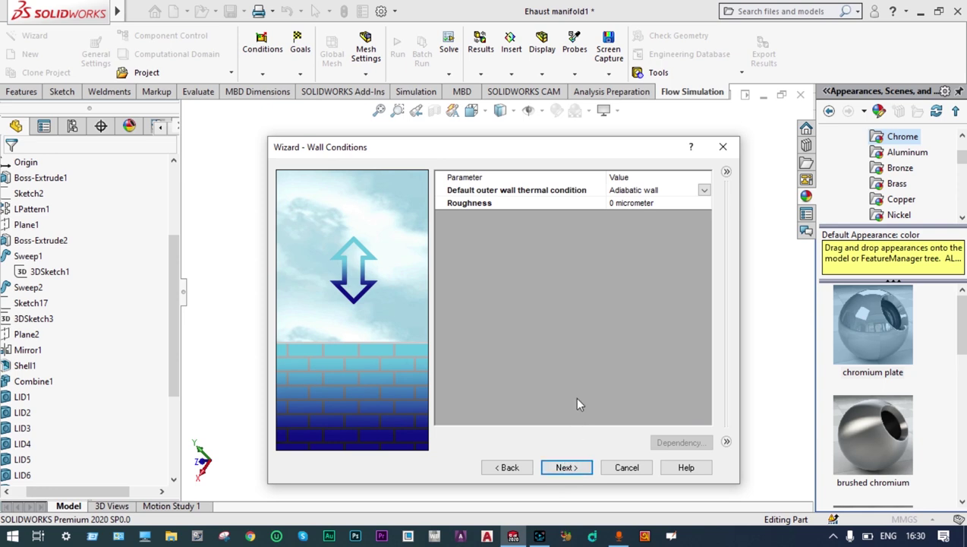
pyautogui.click(575, 468)
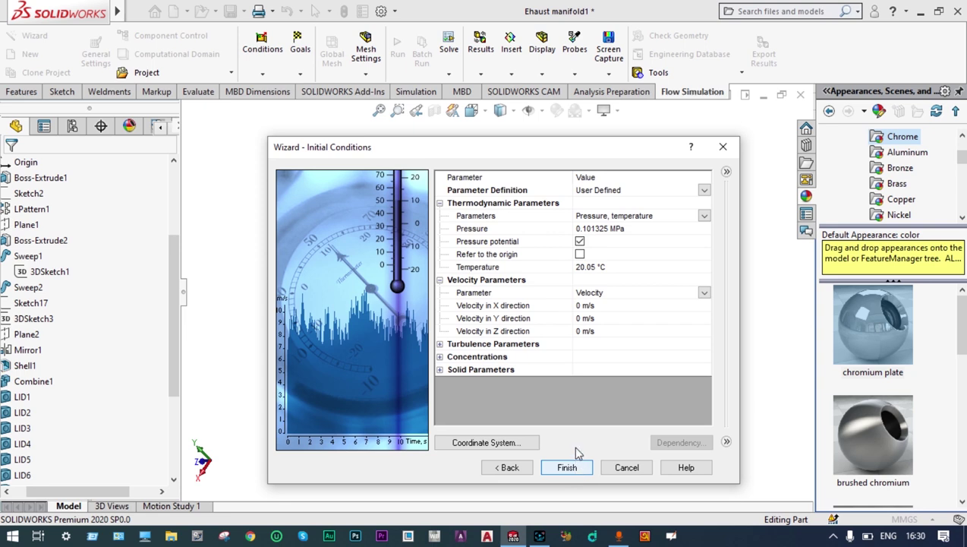
# Set both the initial fluid temperature and the initial solid temperature to 20 °C.
pyautogui.click(597, 268)
pyautogui.press('BackSpace')
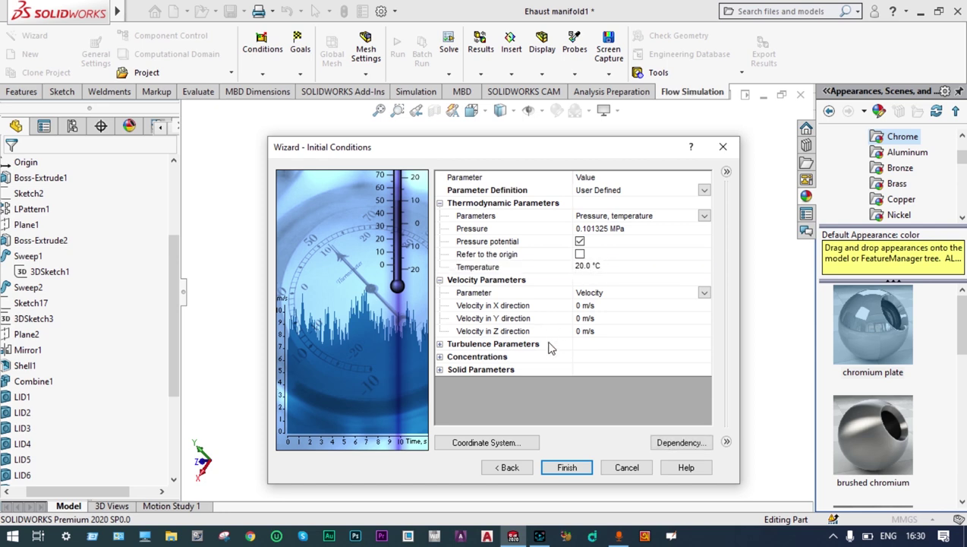
pyautogui.click(440, 369)
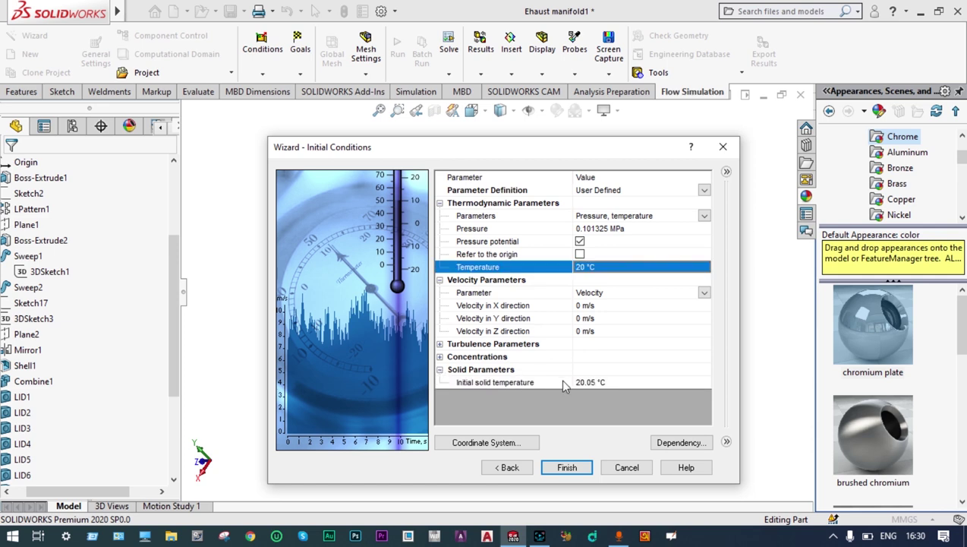
pyautogui.click(596, 384)
pyautogui.press('BackSpace')
# Set the initial mass fractions to 0.15 carbon dioxide, 0.15 H2O and 0.70 nitrogen, and finish the project wizard.
pyautogui.click(439, 357)
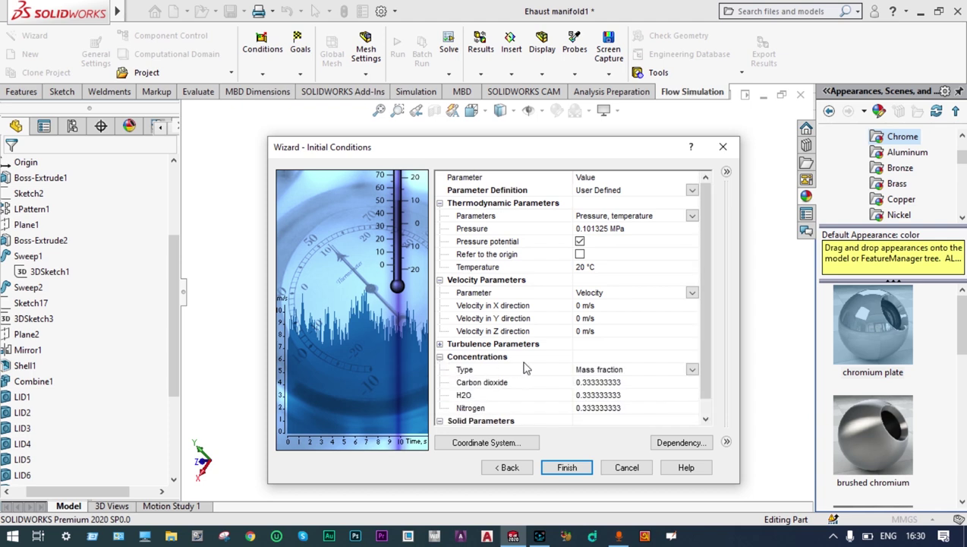
pyautogui.click(622, 383)
pyautogui.write('0.15')
pyautogui.click(628, 399)
pyautogui.write('0.15')
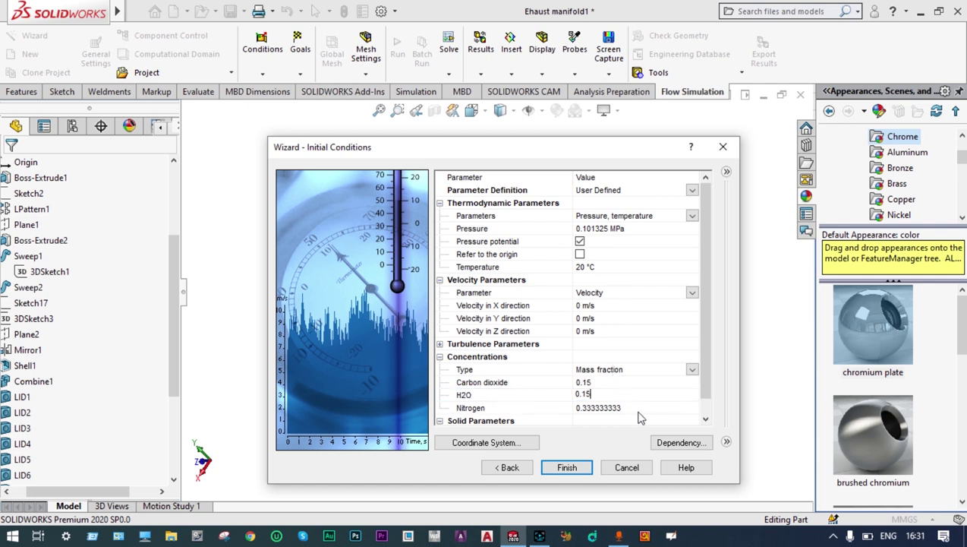
pyautogui.click(588, 471)
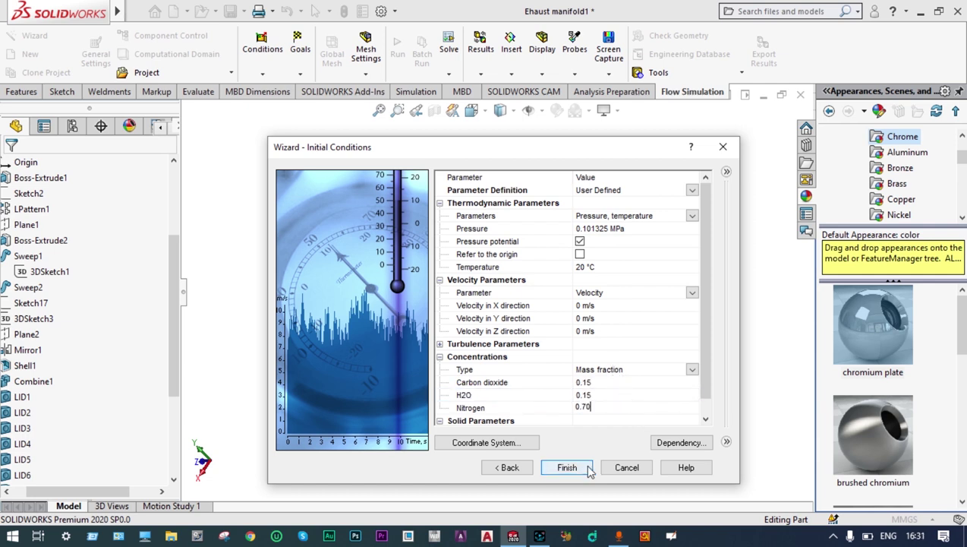
pyautogui.click(588, 471)
pyautogui.moveTo(627, 389)
pyautogui.mouseDown(button='middle')
pyautogui.moveTo(604, 347)
pyautogui.moveTo(624, 379)
pyautogui.mouseUp(button='middle')
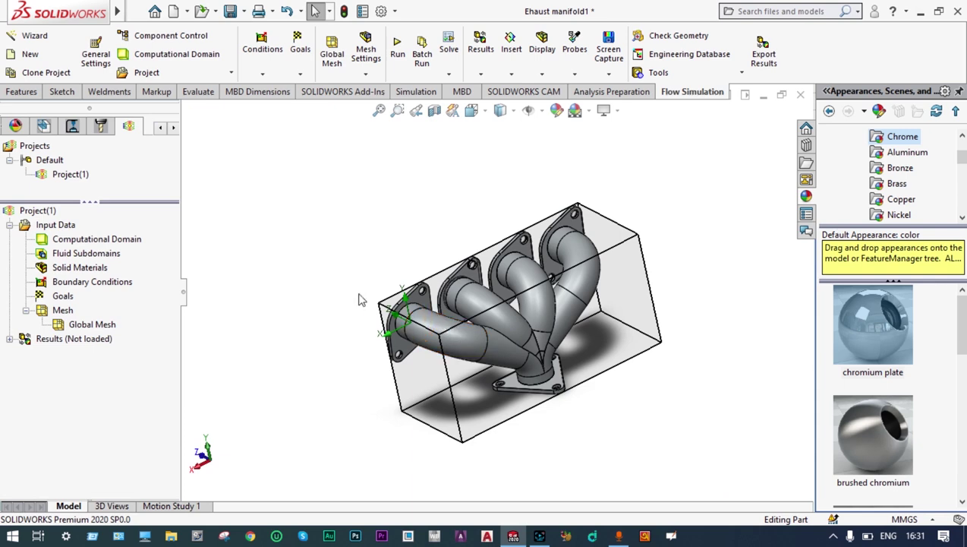
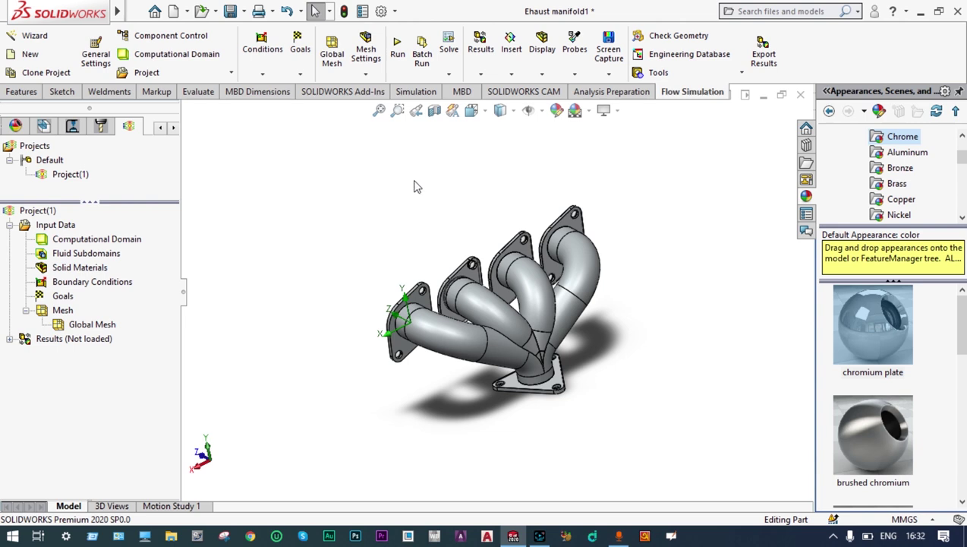
# Cut the manifold with a section view parallel to the Front Plane, offset to expose the inner faces of the inlet lids.
pyautogui.click(434, 111)
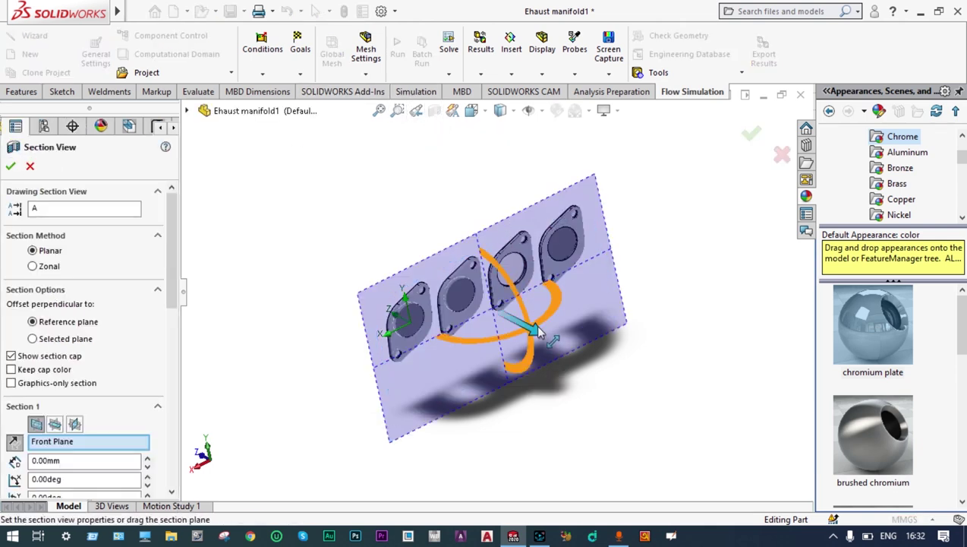
pyautogui.moveTo(535, 324); pyautogui.dragTo(551, 357)
pyautogui.press('Return')
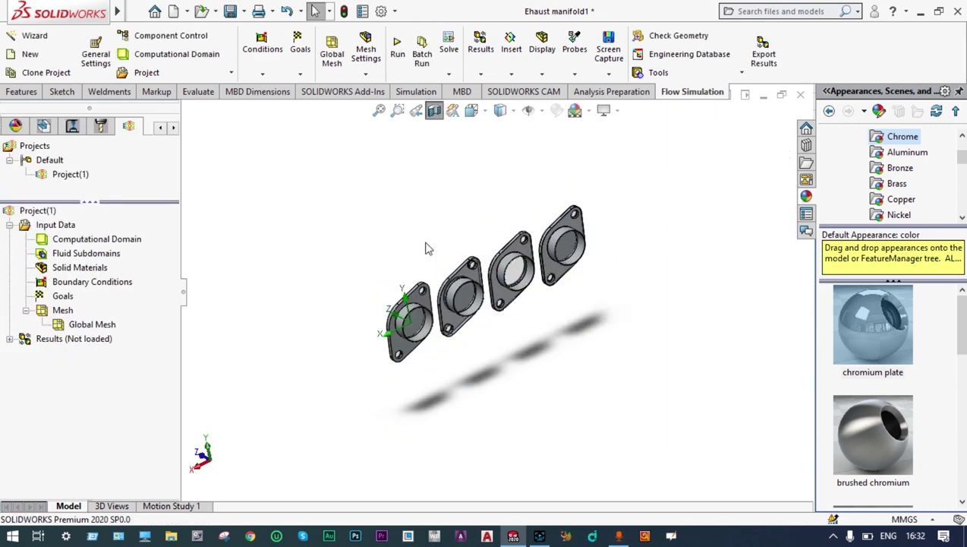
# Insert a new boundary condition in the flow project.
pyautogui.rightClick(88, 283)
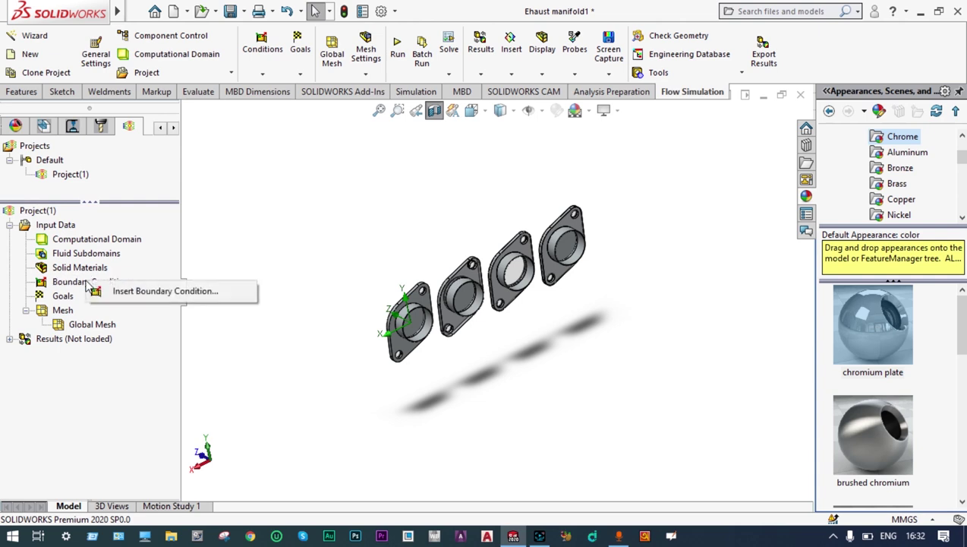
pyautogui.click(127, 294)
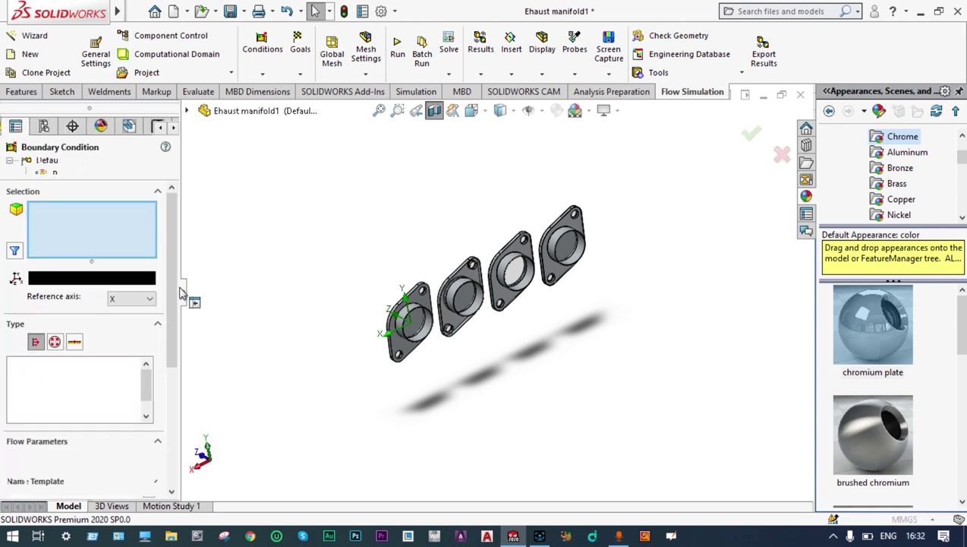
pyautogui.scroll(-3, 172, 277)
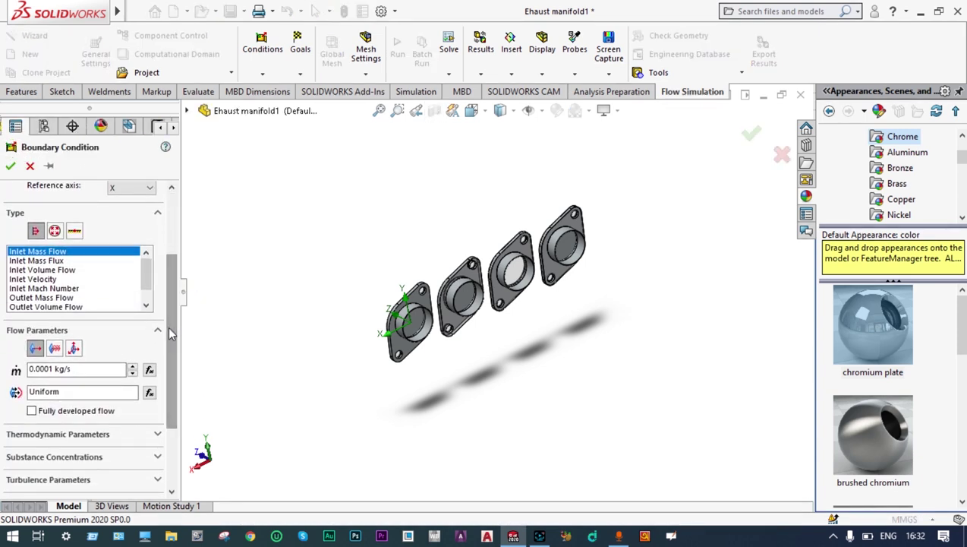
pyautogui.click(52, 369)
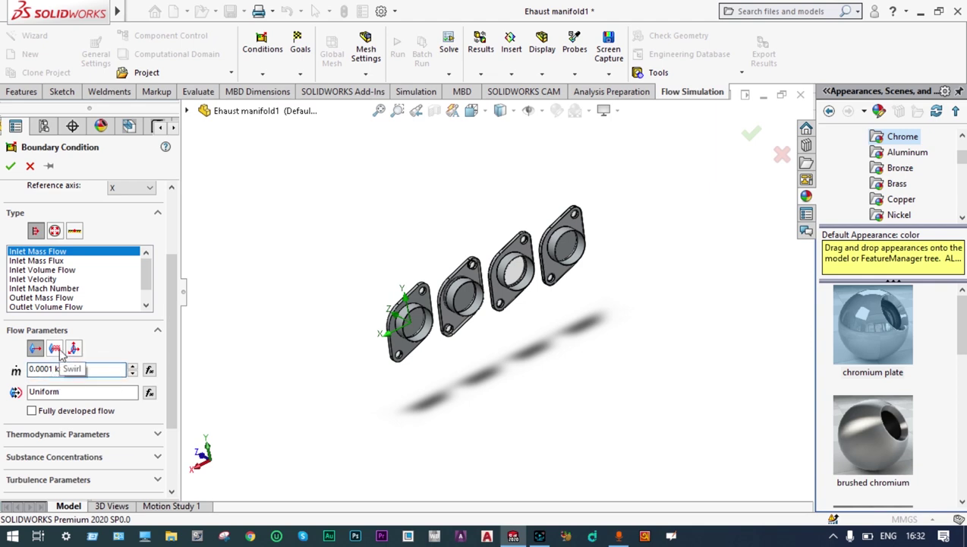
pyautogui.press('BackSpace')
pyautogui.press('BackSpace')
pyautogui.press('BackSpace')
pyautogui.press('BackSpace')
pyautogui.press('BackSpace')
pyautogui.press('BackSpace')
# Define the boundary condition as Inlet Velocity with a velocity normal to face of 60 m/s.
pyautogui.click(33, 279)
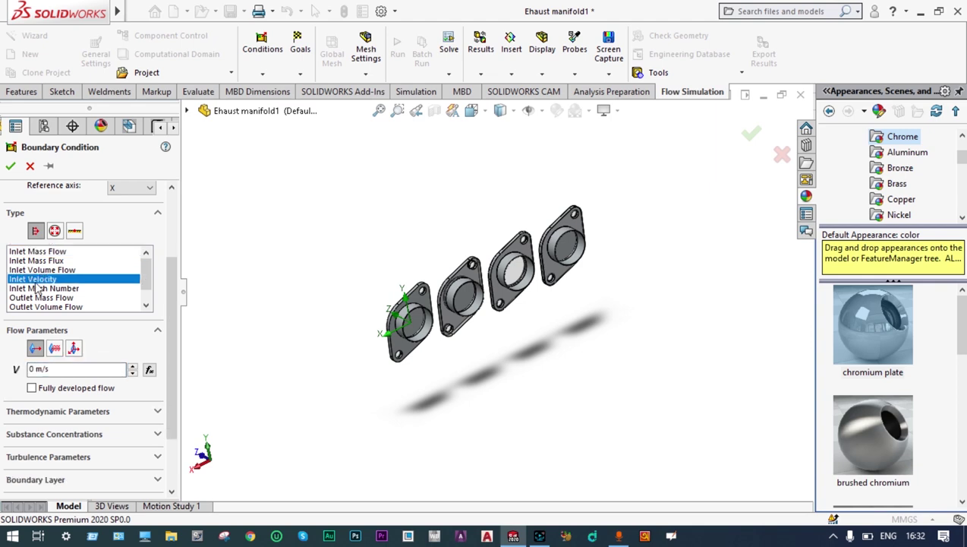
pyautogui.click(32, 369)
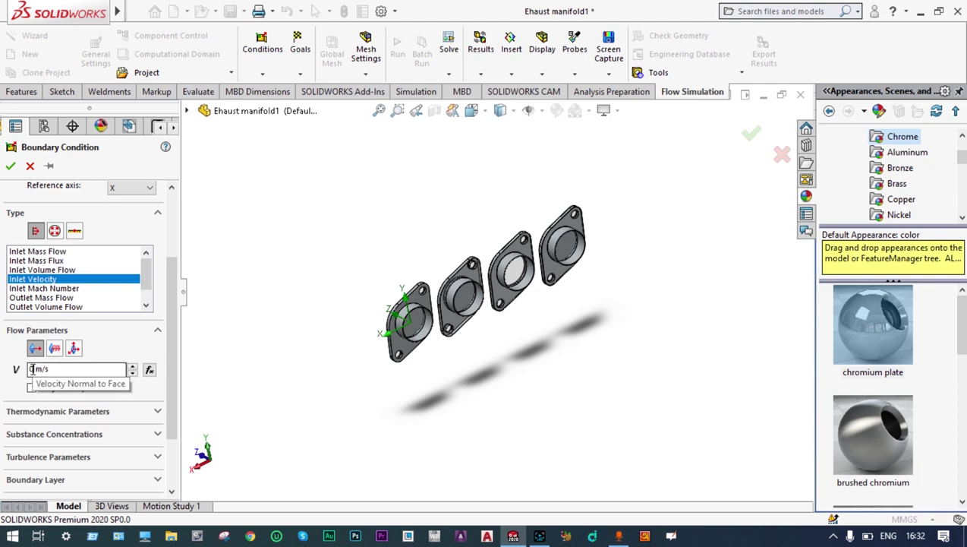
pyautogui.write('60')
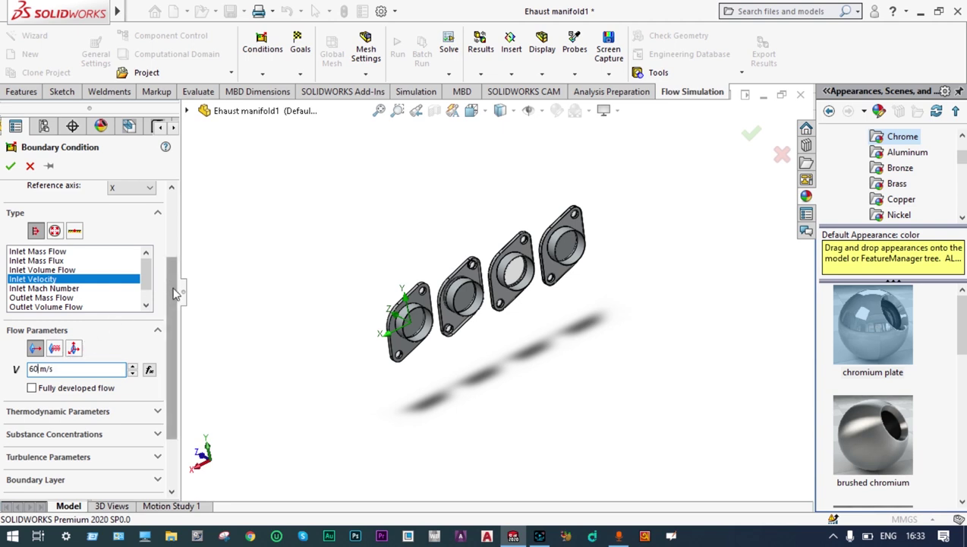
# Set the inlet gas temperature to 700 °C and review the substance mass fractions for the inlet.
pyautogui.scroll(-3, 175, 293)
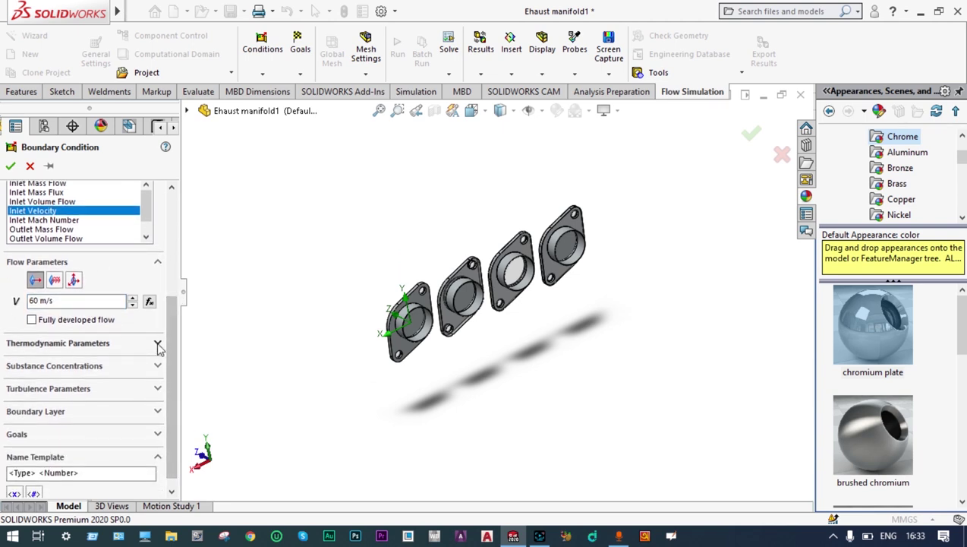
pyautogui.click(157, 343)
pyautogui.click(28, 382)
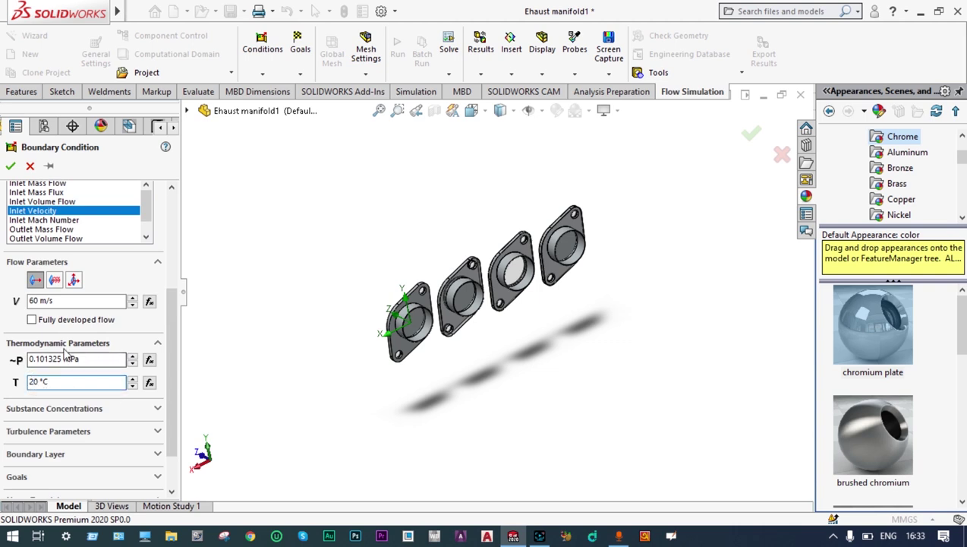
pyautogui.press('Delete')
pyautogui.write('70')
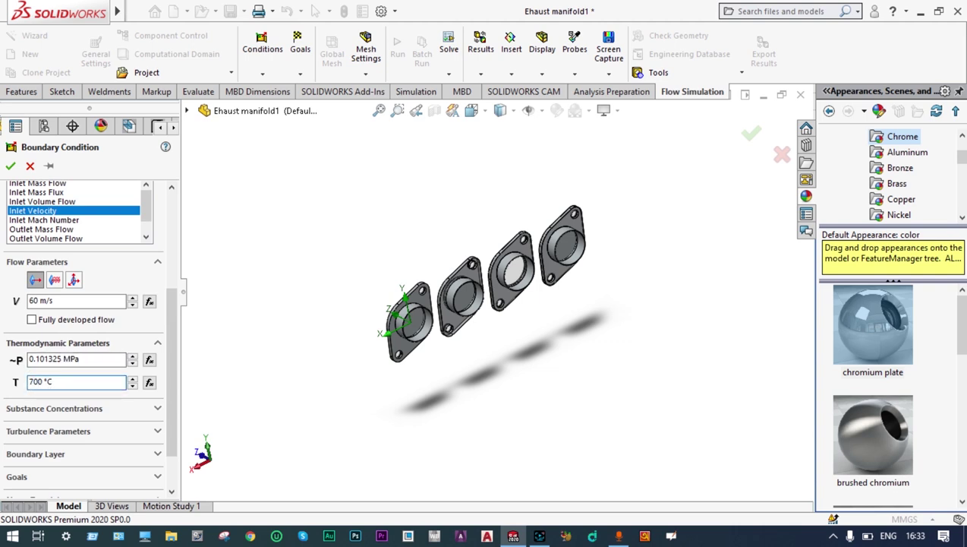
pyautogui.click(157, 411)
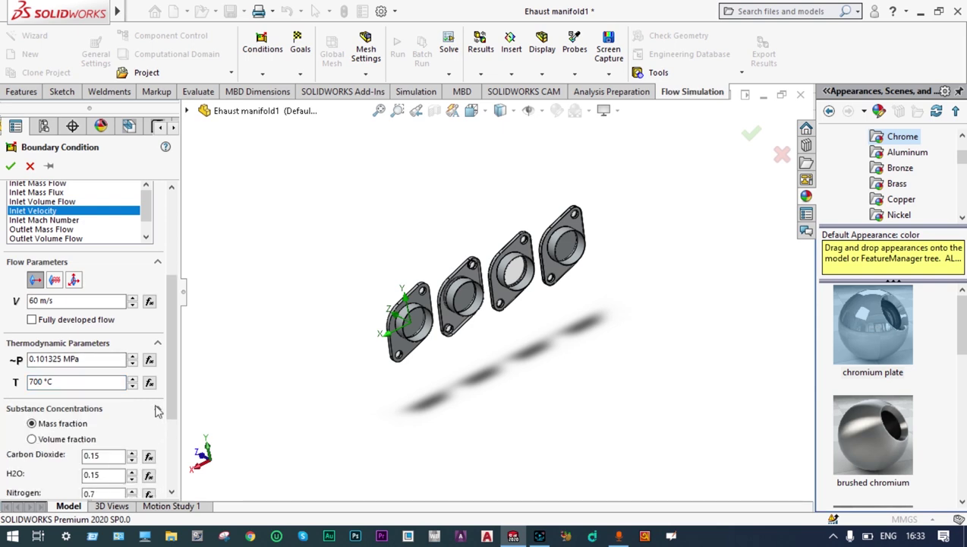
pyautogui.moveTo(168, 366); pyautogui.dragTo(172, 422)
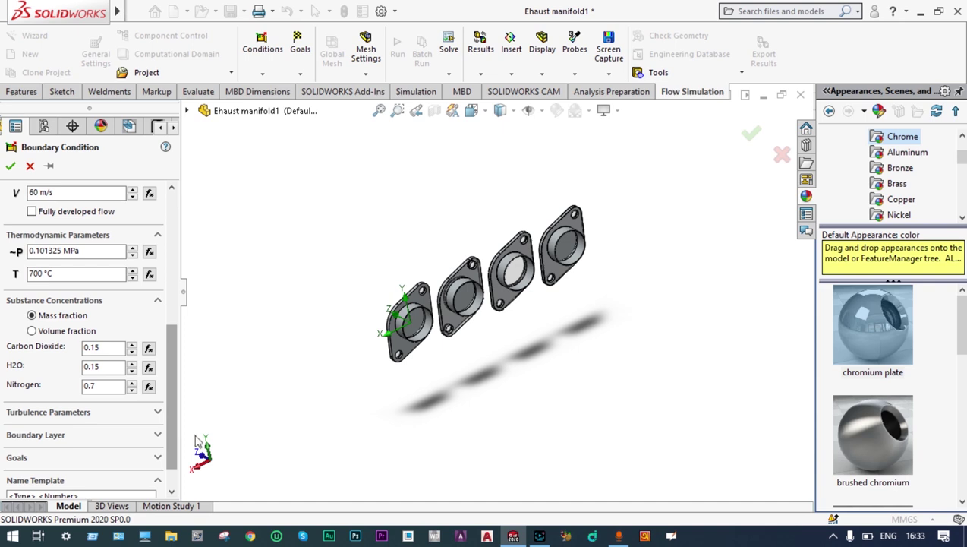
# Apply the inlet velocity condition to the inner faces of all four inlet lids and accept it.
pyautogui.moveTo(583, 250); pyautogui.dragTo(581, 249, button='middle')
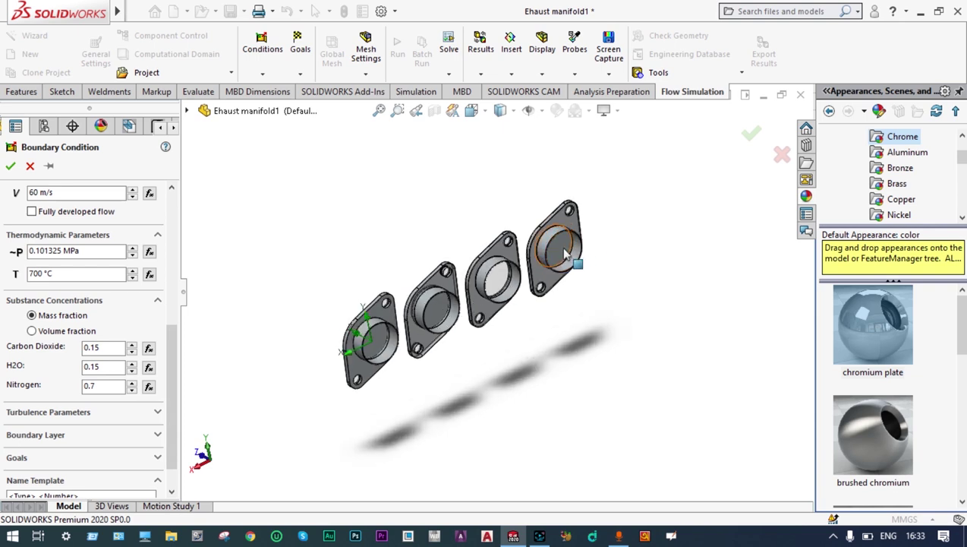
pyautogui.moveTo(622, 293); pyautogui.dragTo(602, 256, button='middle')
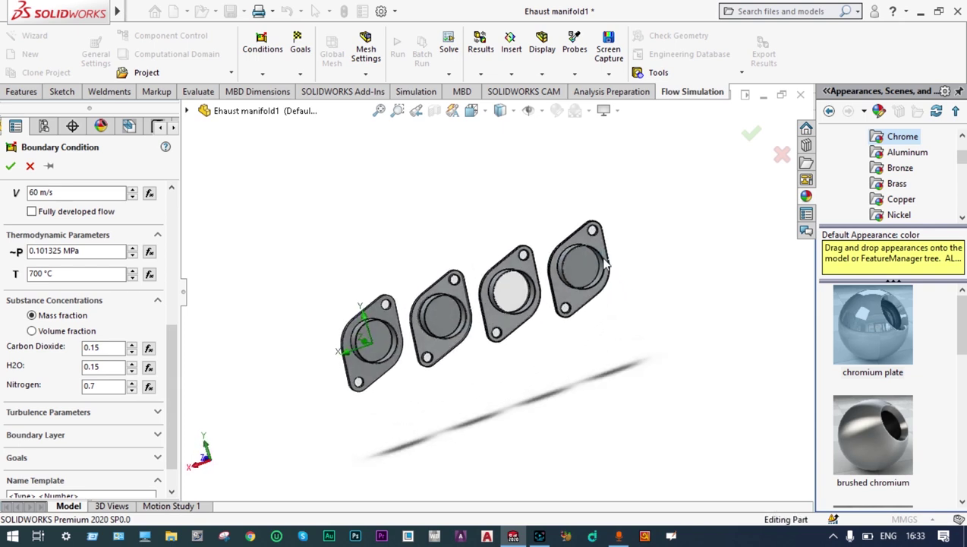
pyautogui.click(587, 270)
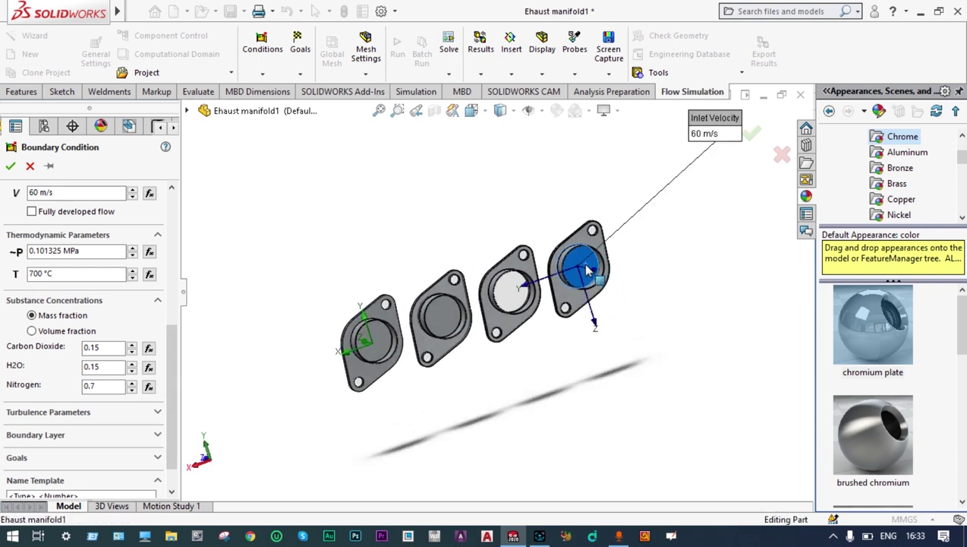
pyautogui.click(507, 296)
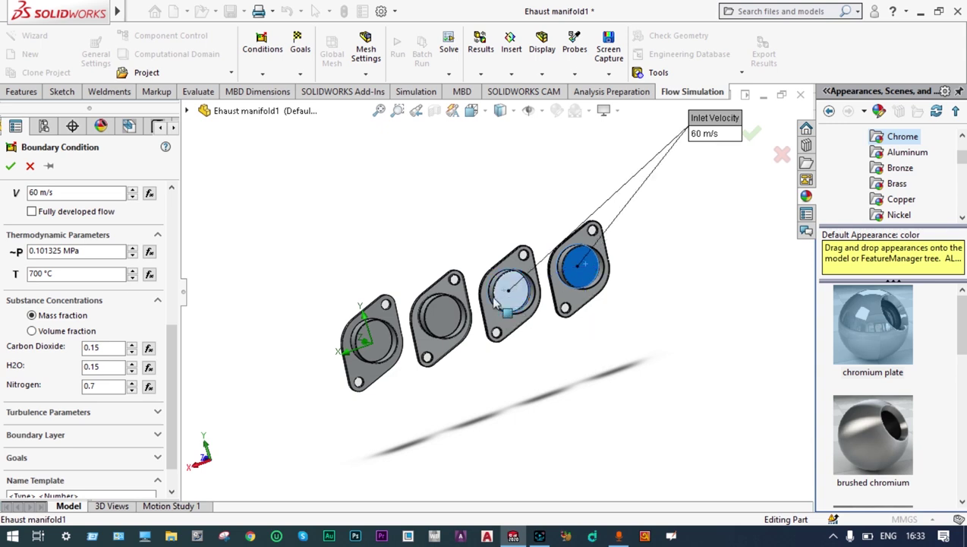
pyautogui.click(448, 315)
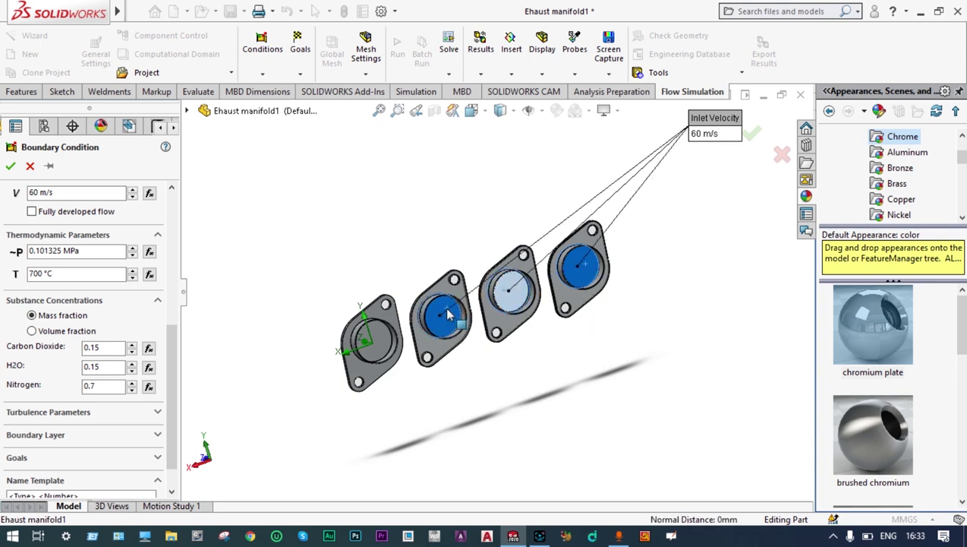
pyautogui.click(387, 348)
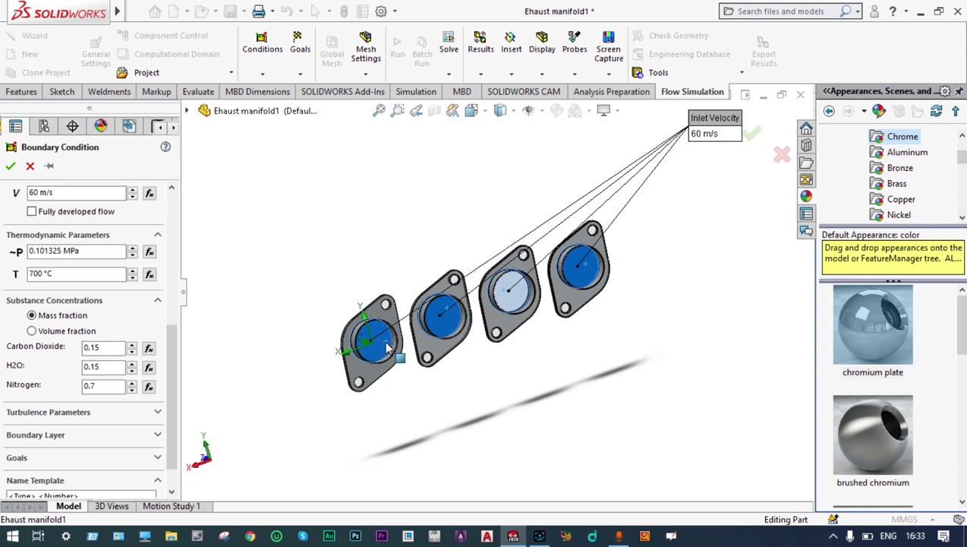
pyautogui.click(10, 167)
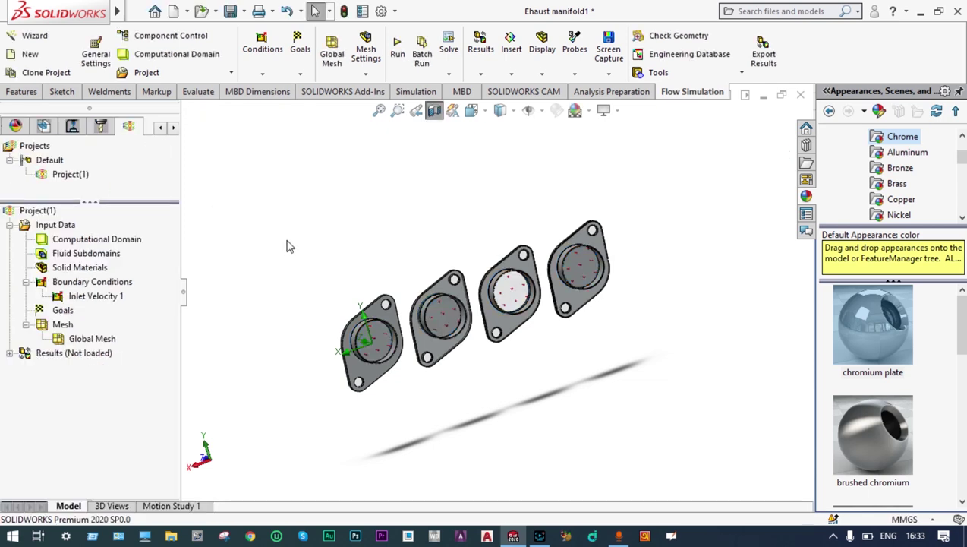
# Turn off the section view and insert a pressure opening boundary condition of type Environment Pressure.
pyautogui.click(436, 111)
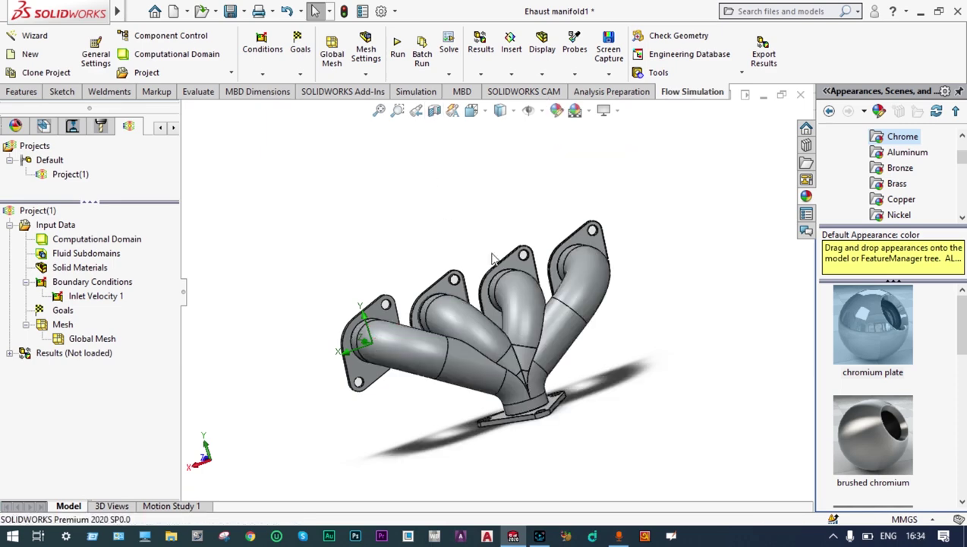
pyautogui.moveTo(448, 236); pyautogui.dragTo(442, 151, button='middle')
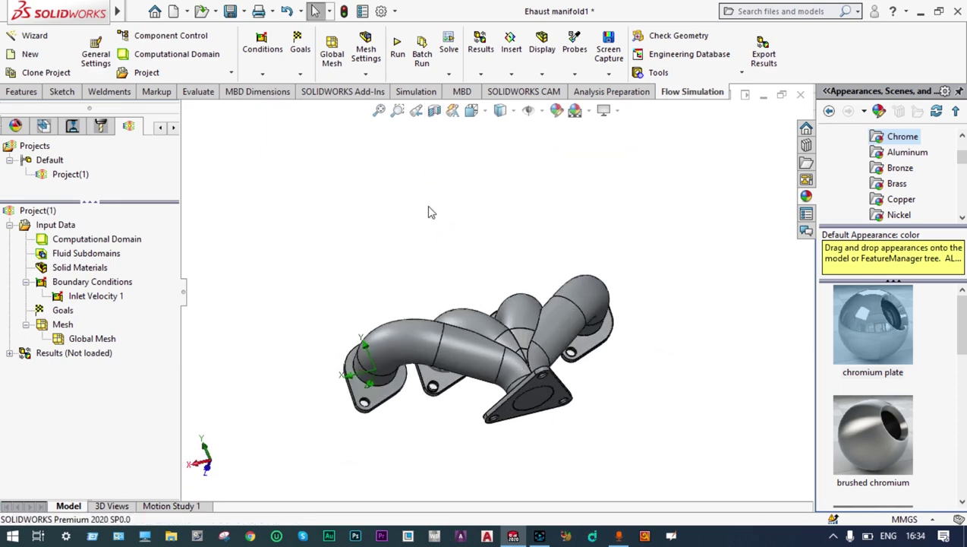
pyautogui.rightClick(101, 281)
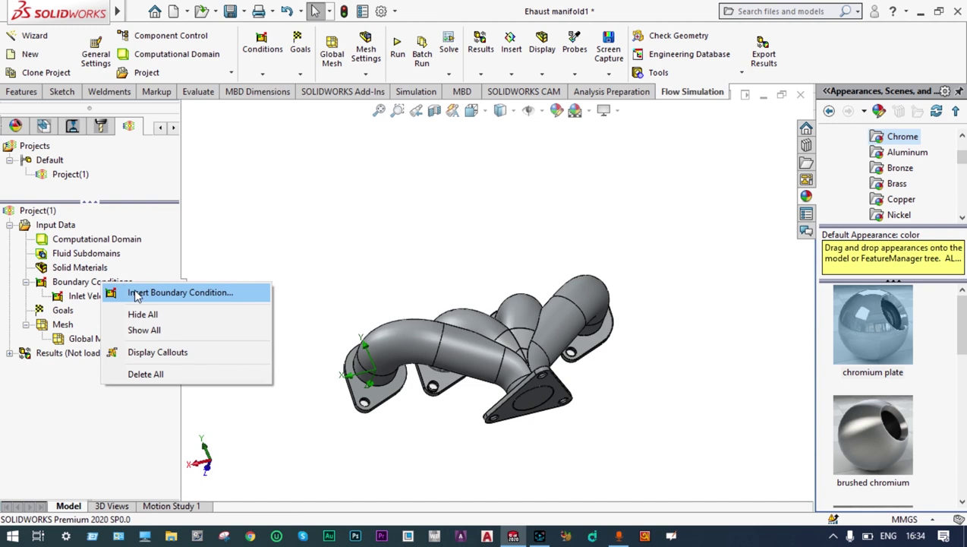
pyautogui.click(136, 294)
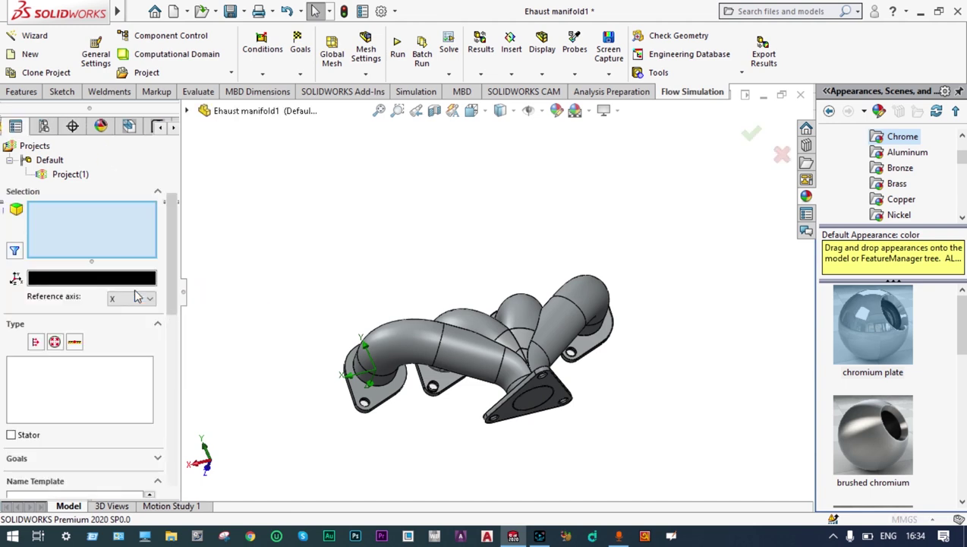
pyautogui.scroll(-3, 171, 275)
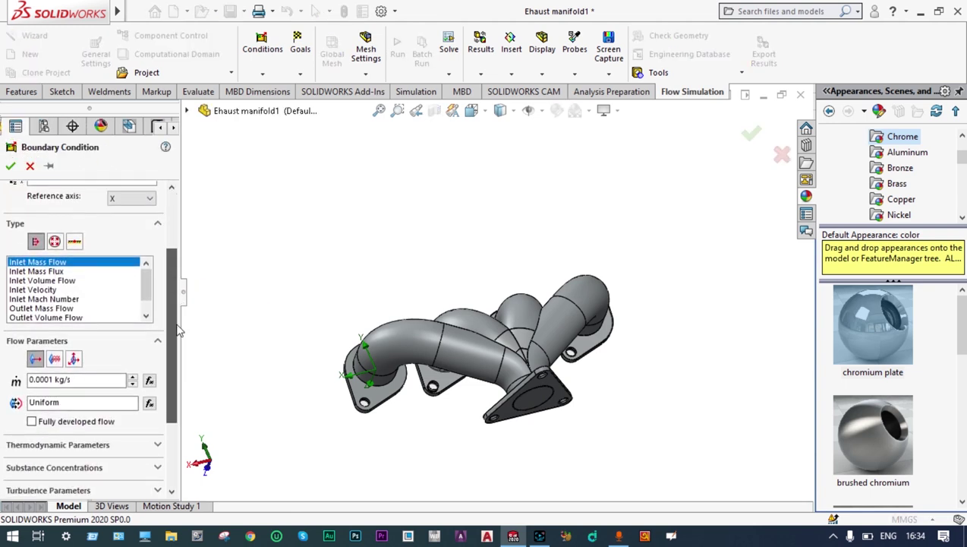
pyautogui.click(54, 240)
# Apply the environment pressure condition to the hidden inner face of the outlet lid on the triangular flange and accept it.
pyautogui.moveTo(312, 277); pyautogui.dragTo(313, 278, button='middle')
pyautogui.moveTo(486, 351); pyautogui.dragTo(545, 363, button='middle')
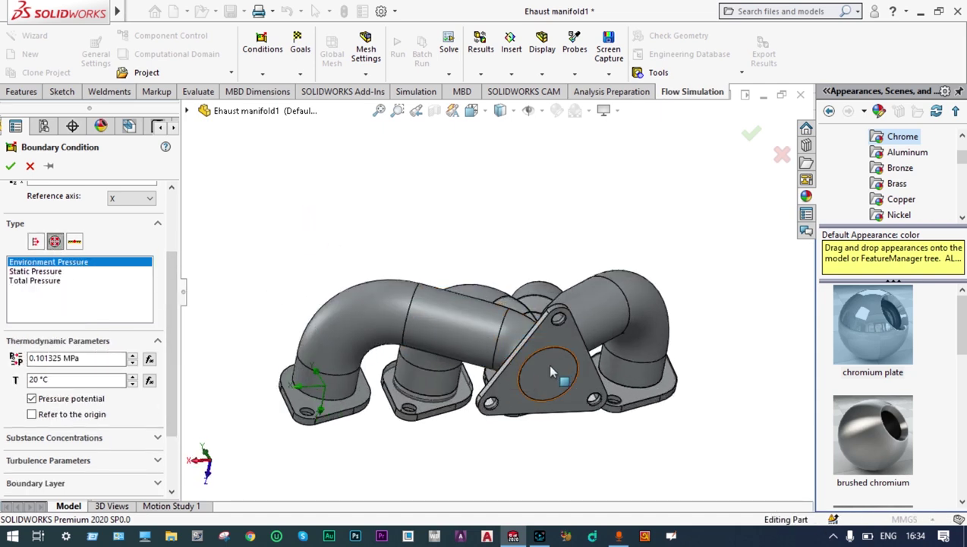
pyautogui.rightClick(547, 364)
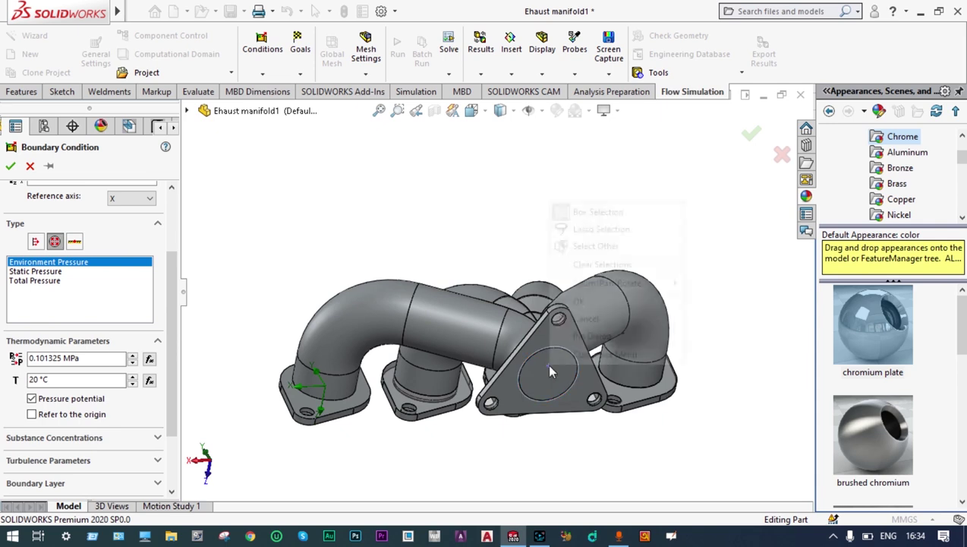
pyautogui.click(589, 246)
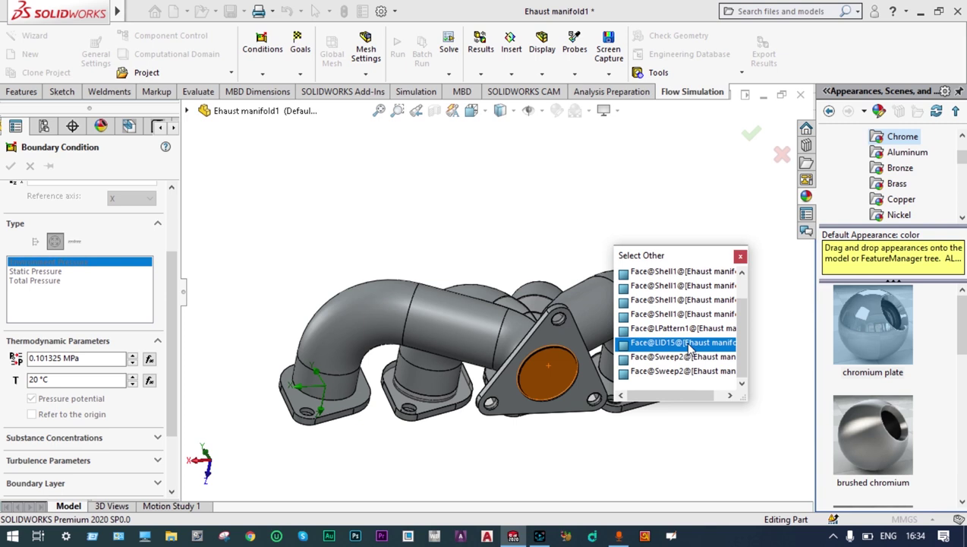
pyautogui.click(691, 348)
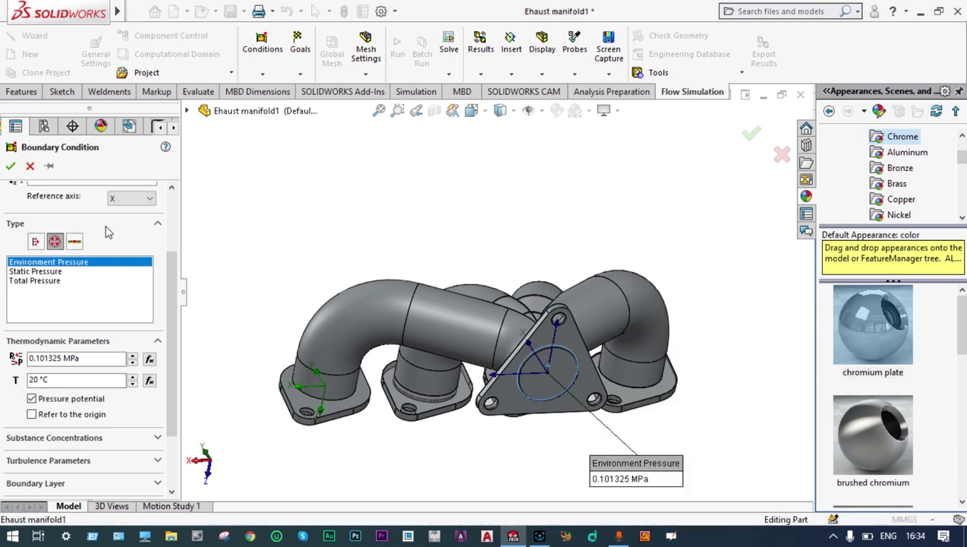
pyautogui.click(11, 166)
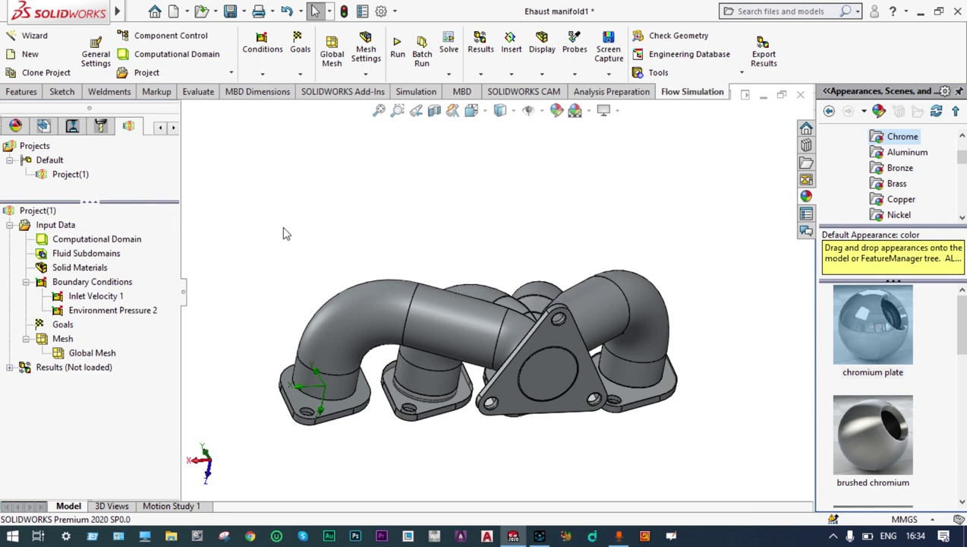
# Insert surface goals for the average values of Temperature (Fluid), Total Pressure and Velocity.
pyautogui.rightClick(68, 323)
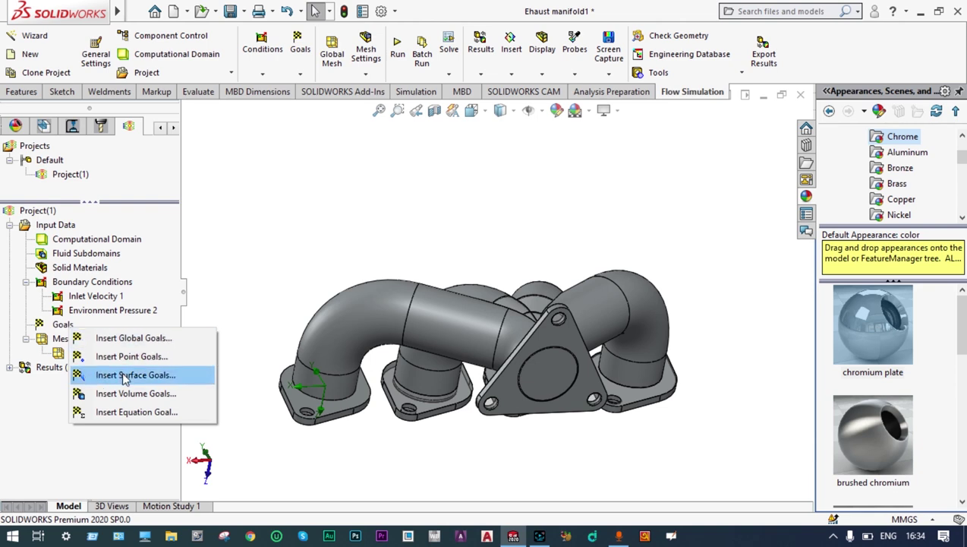
pyautogui.click(126, 376)
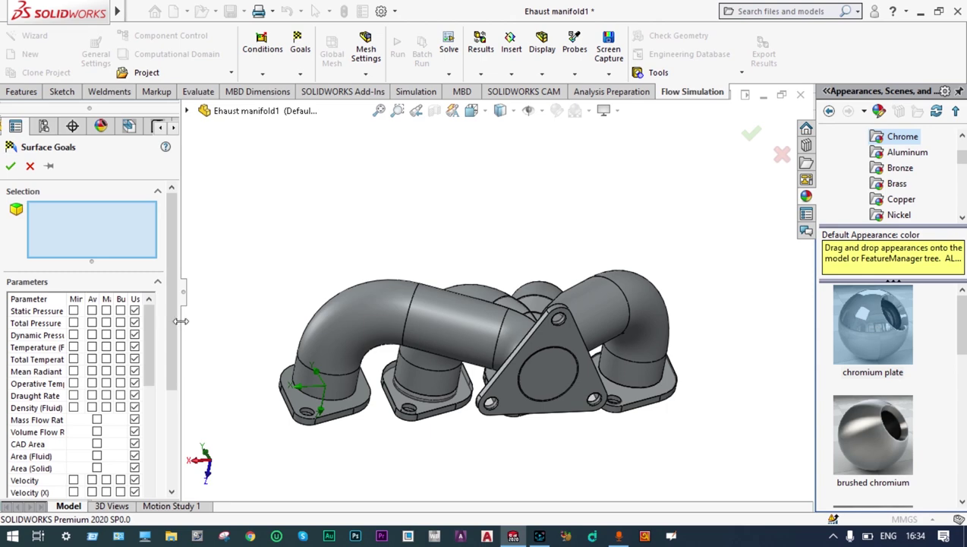
pyautogui.moveTo(180, 322); pyautogui.dragTo(217, 322)
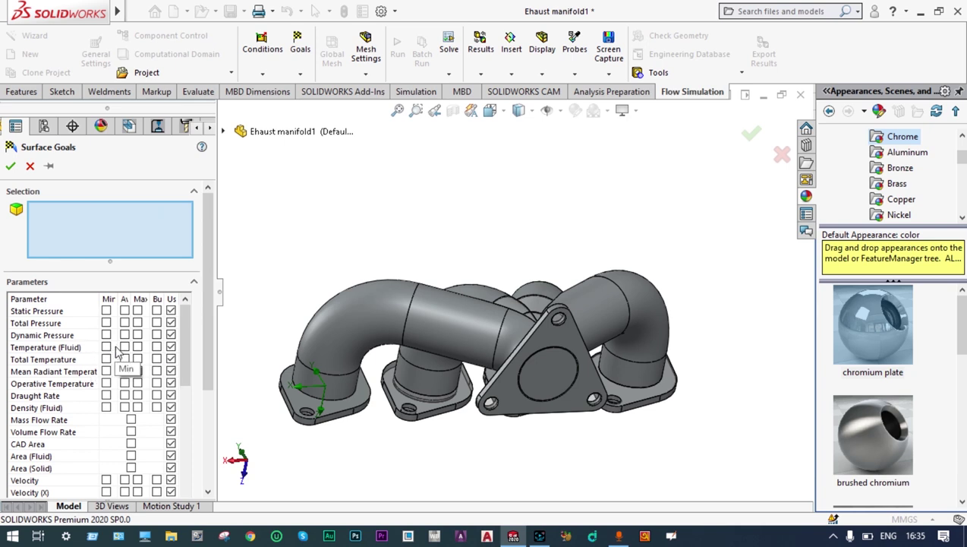
pyautogui.click(124, 347)
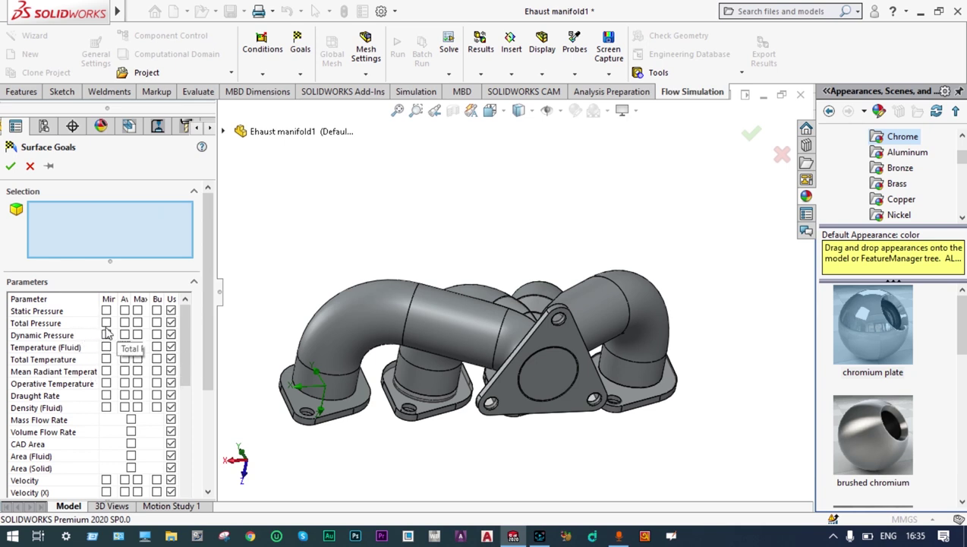
pyautogui.click(124, 323)
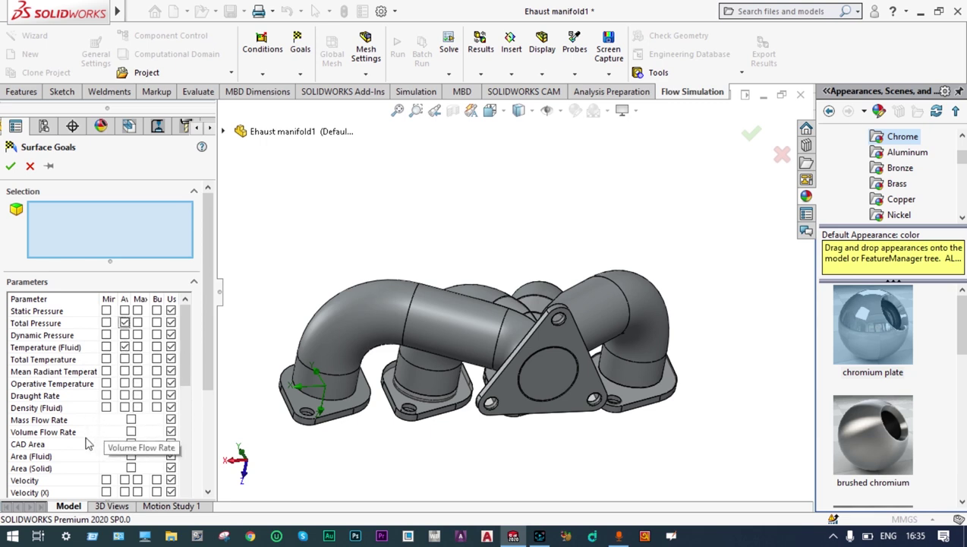
pyautogui.click(124, 480)
# Apply the surface goals to the hidden outlet lid LID15 on the triangular flange and accept them.
pyautogui.moveTo(537, 441)
pyautogui.mouseDown(button='middle')
pyautogui.moveTo(533, 400)
pyautogui.moveTo(558, 351)
pyautogui.mouseUp(button='middle')
pyautogui.rightClick(560, 346)
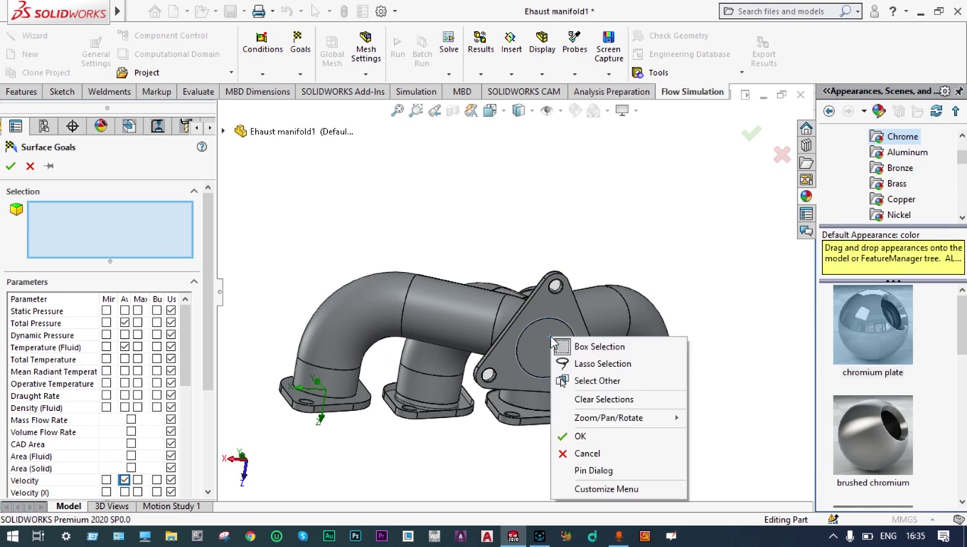
pyautogui.click(566, 380)
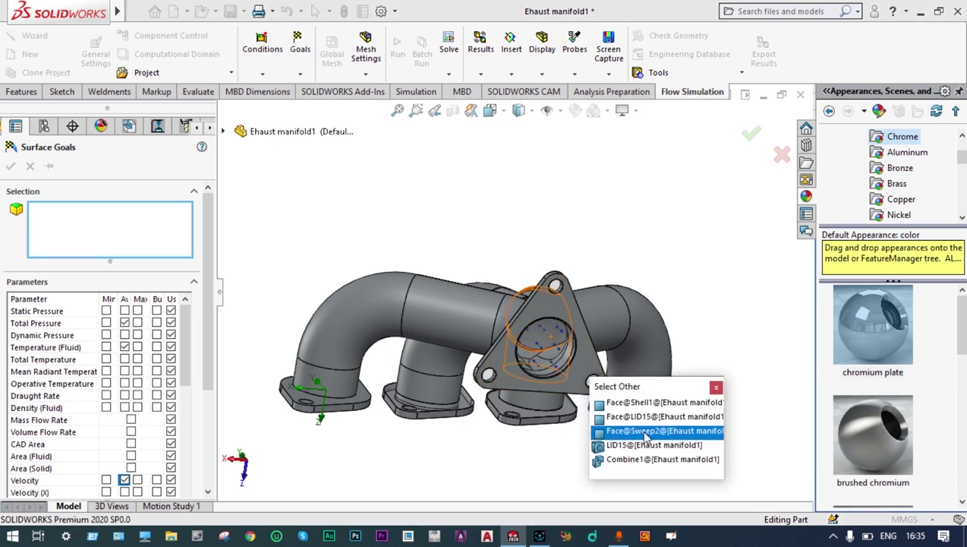
pyautogui.click(617, 445)
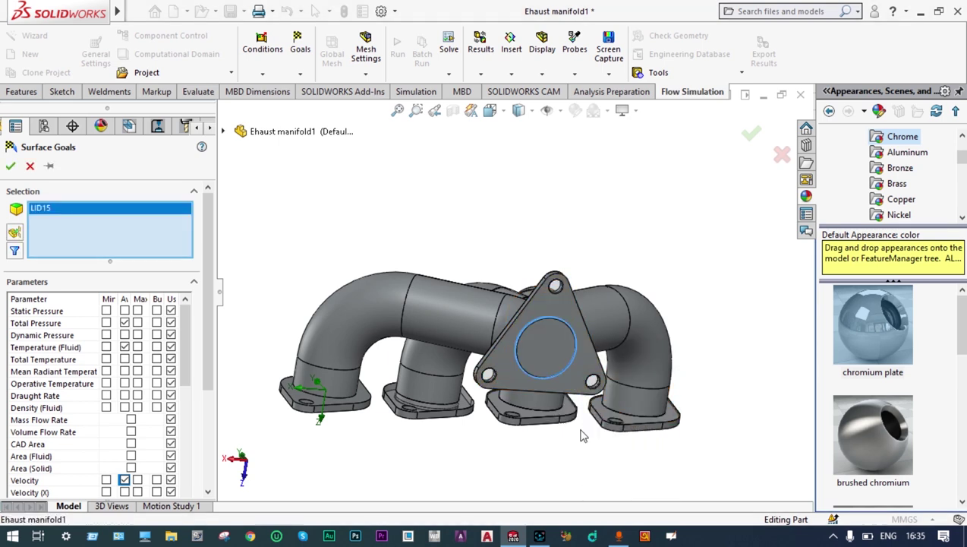
pyautogui.click(10, 169)
# Run a new calculation of the project on this computer using all cores.
pyautogui.moveTo(258, 228); pyautogui.dragTo(274, 276, button='middle')
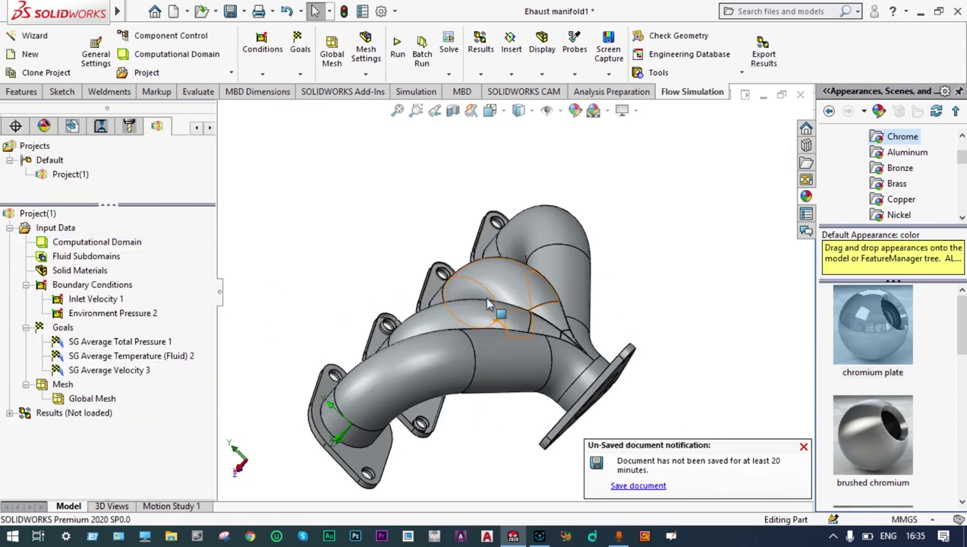
pyautogui.click(397, 47)
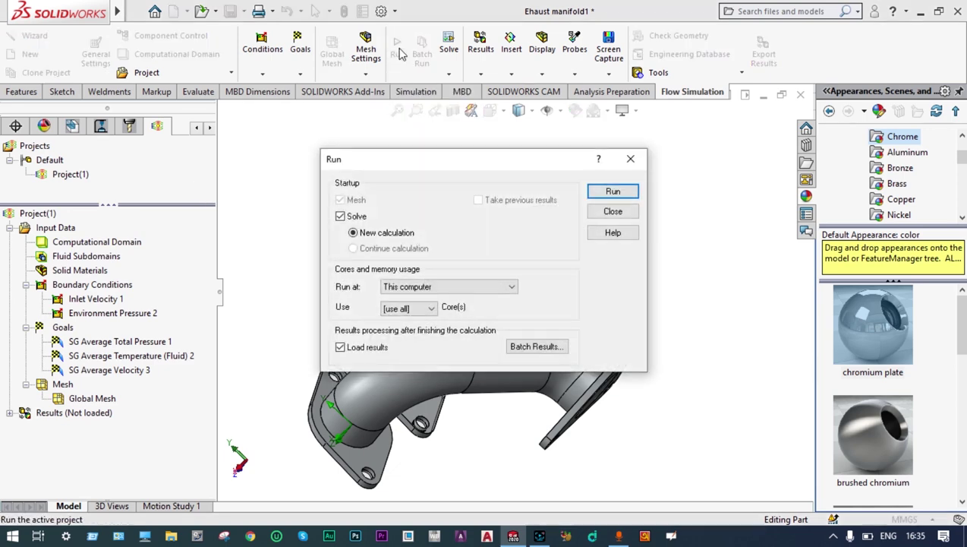
pyautogui.click(612, 192)
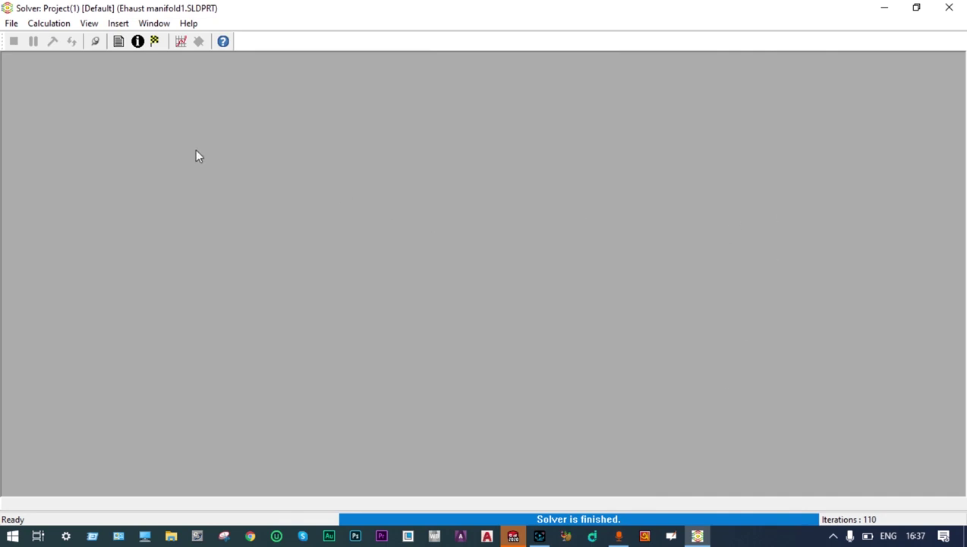
# Plot all the surface goals in the solver to review their convergence, and close the plot and the solver window.
pyautogui.click(180, 43)
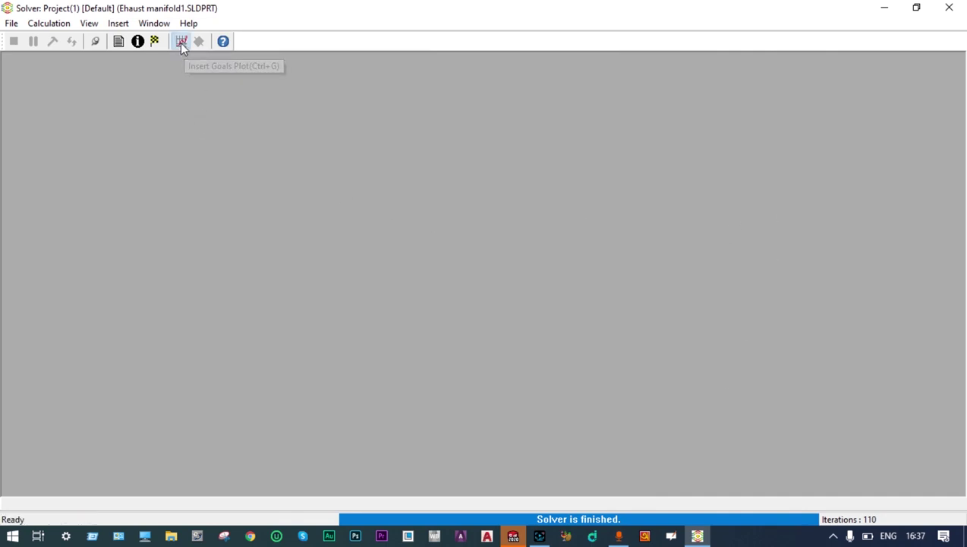
pyautogui.click(343, 215)
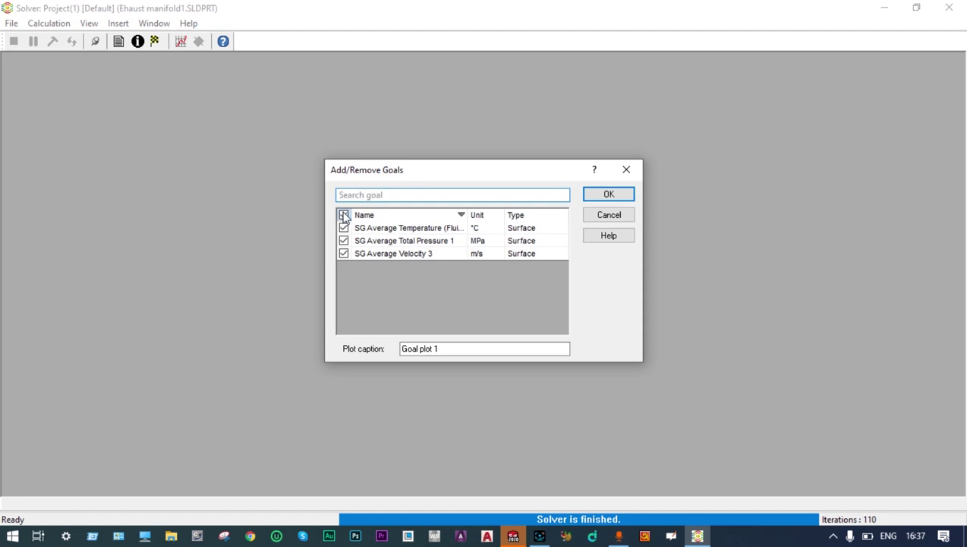
pyautogui.click(603, 199)
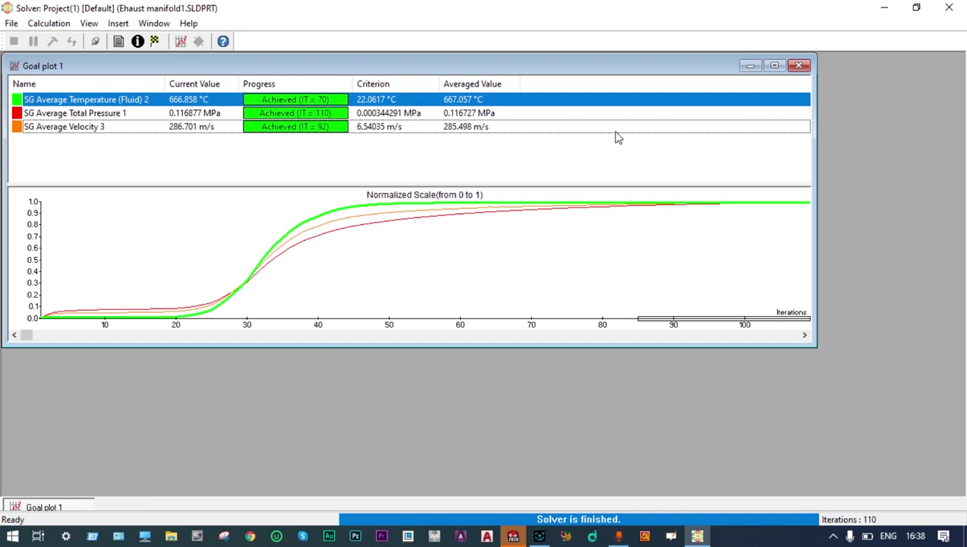
pyautogui.click(800, 66)
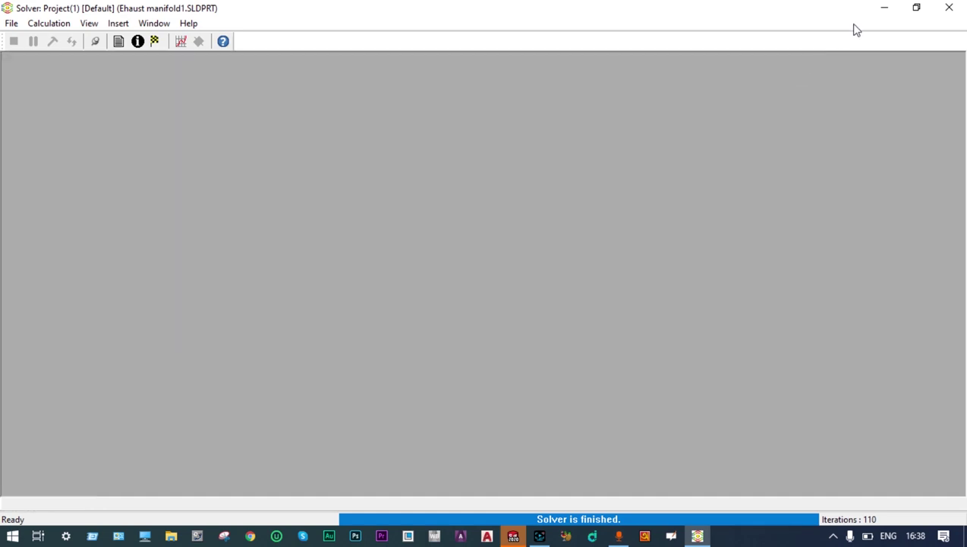
pyautogui.click(942, 8)
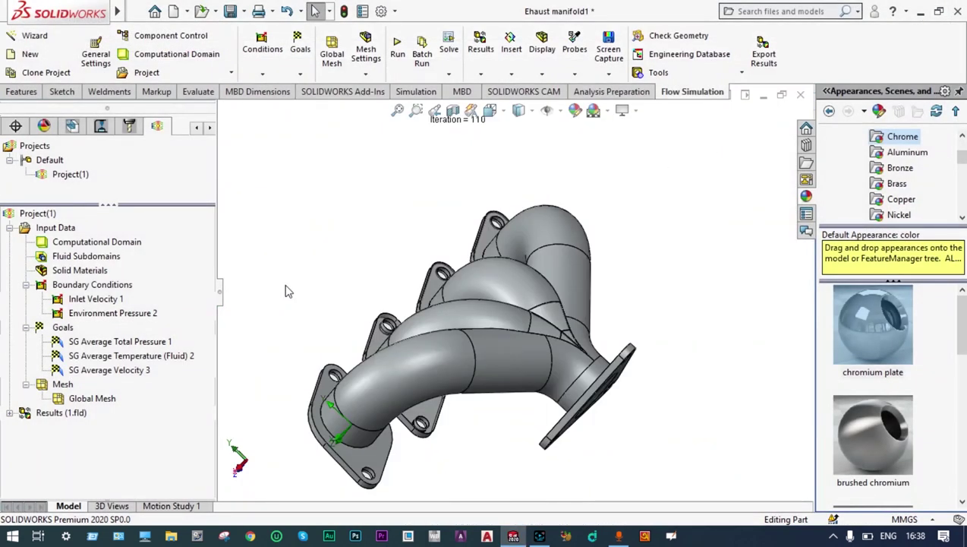
# Expand the results and insert a cut plot on the Front Plane showing Velocity contours.
pyautogui.doubleClick(55, 415)
pyautogui.rightClick(80, 302)
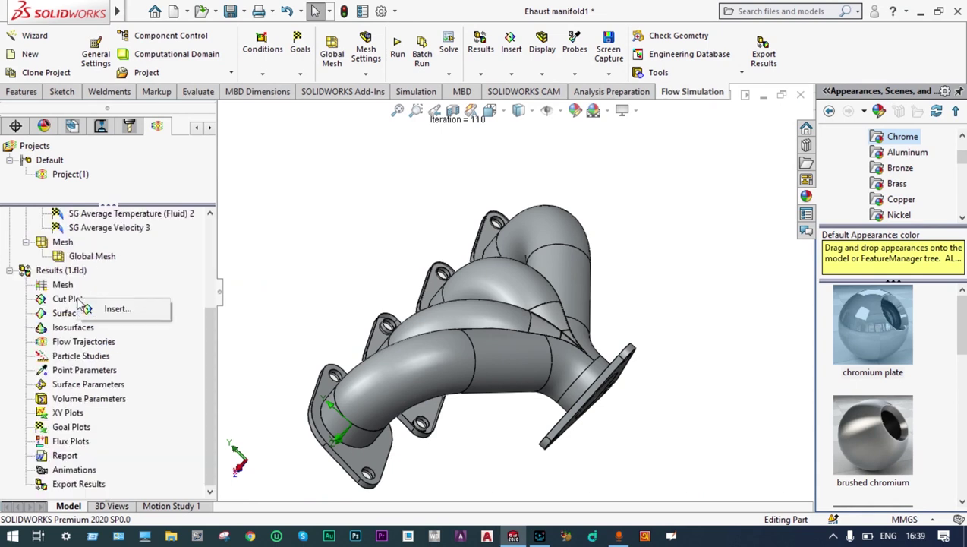
pyautogui.click(106, 308)
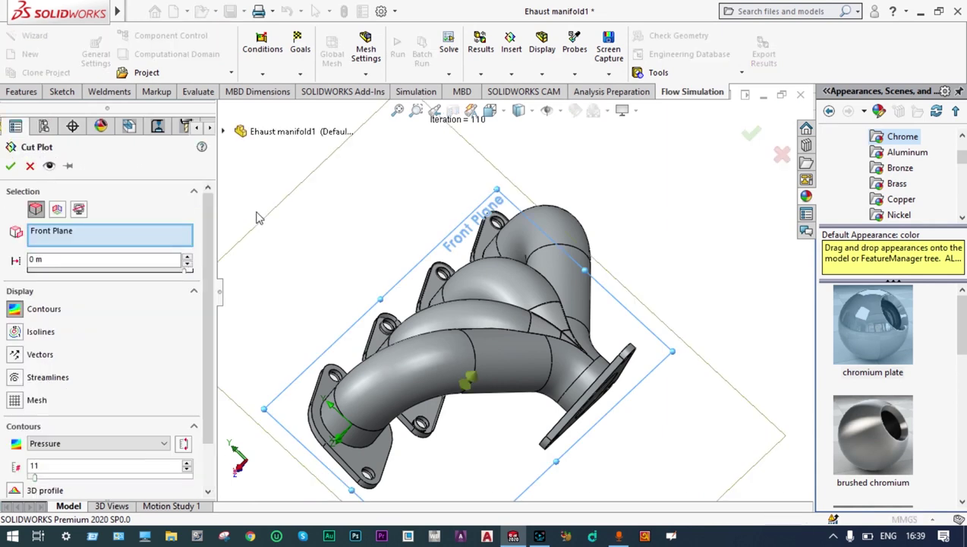
pyautogui.click(165, 445)
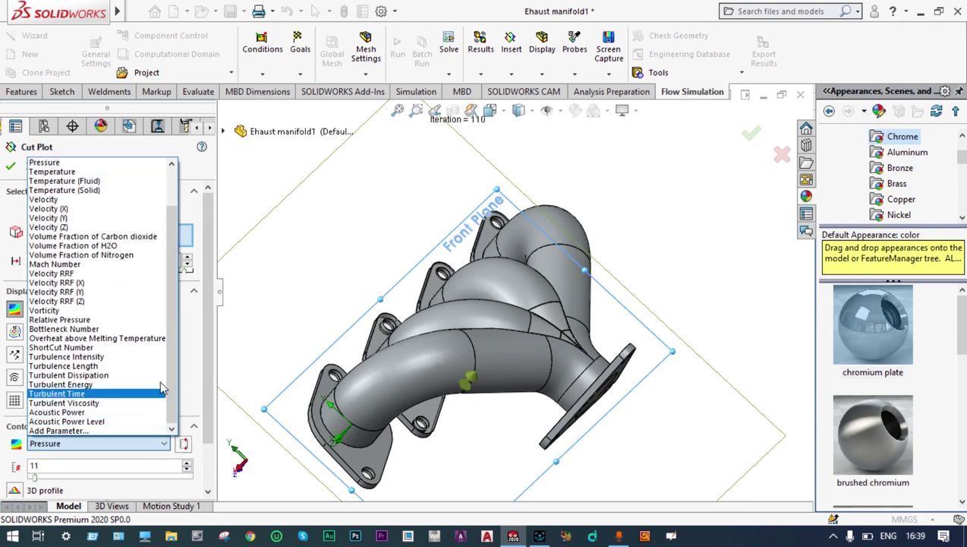
pyautogui.scroll(2, 149, 339)
pyautogui.click(76, 240)
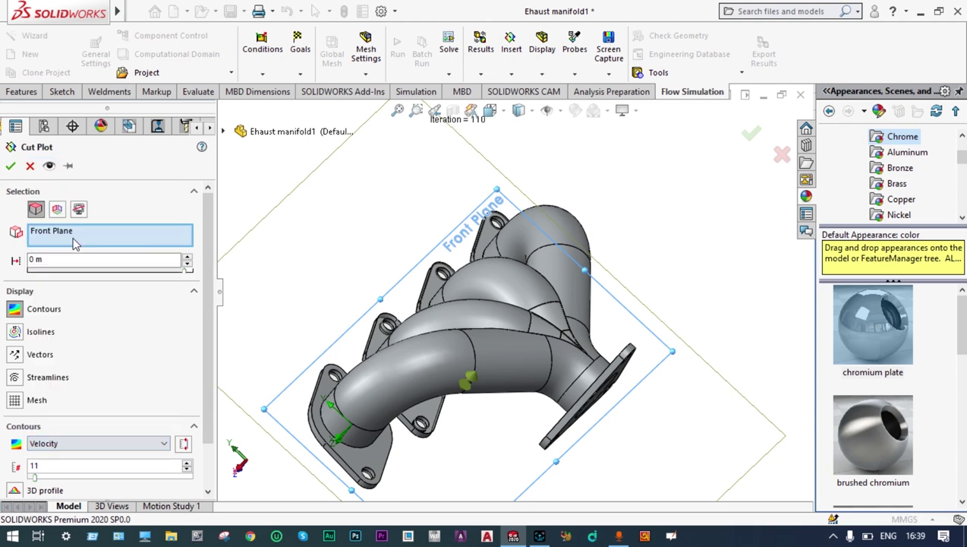
pyautogui.click(10, 167)
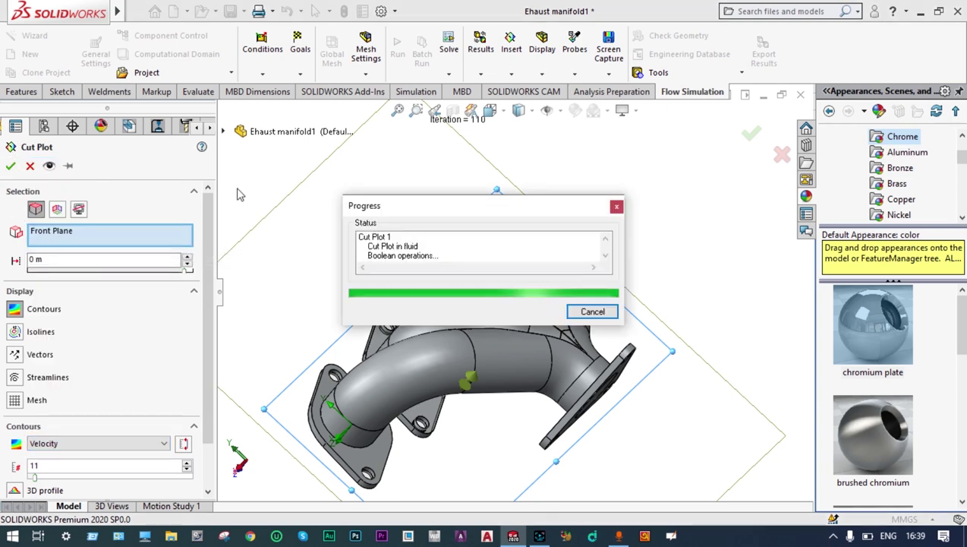
pyautogui.moveTo(357, 251); pyautogui.dragTo(380, 265, button='middle')
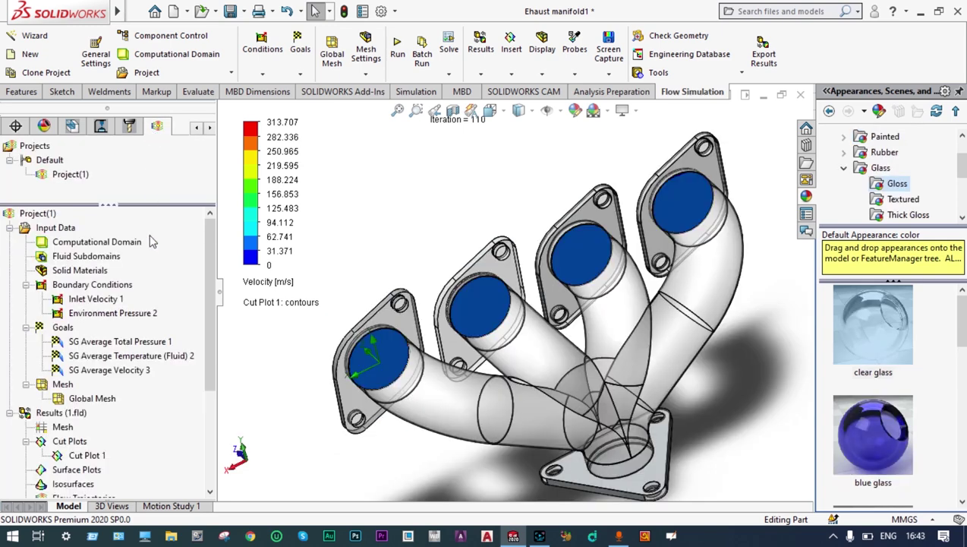
# Play the animation of the velocity cut plot through the manifold.
pyautogui.moveTo(206, 288); pyautogui.dragTo(211, 346)
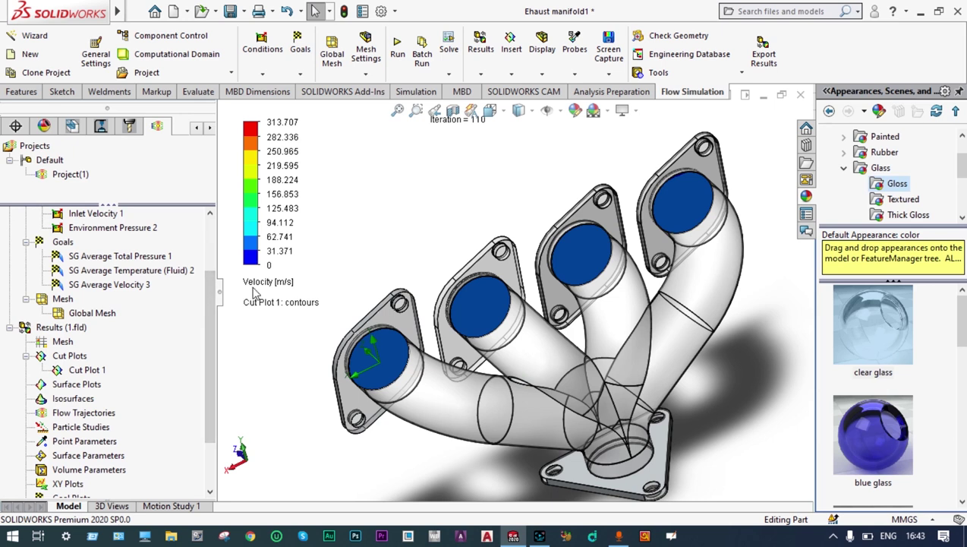
pyautogui.rightClick(88, 372)
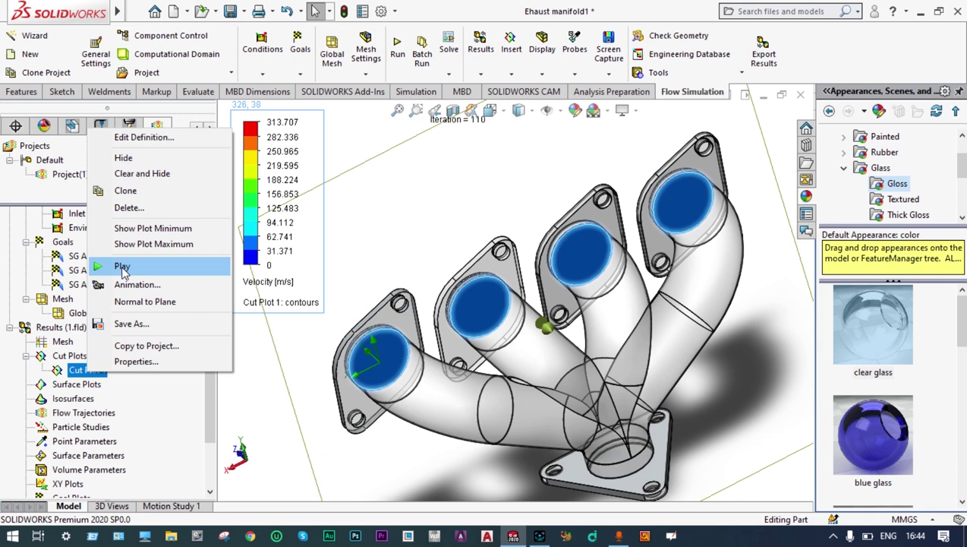
pyautogui.click(122, 267)
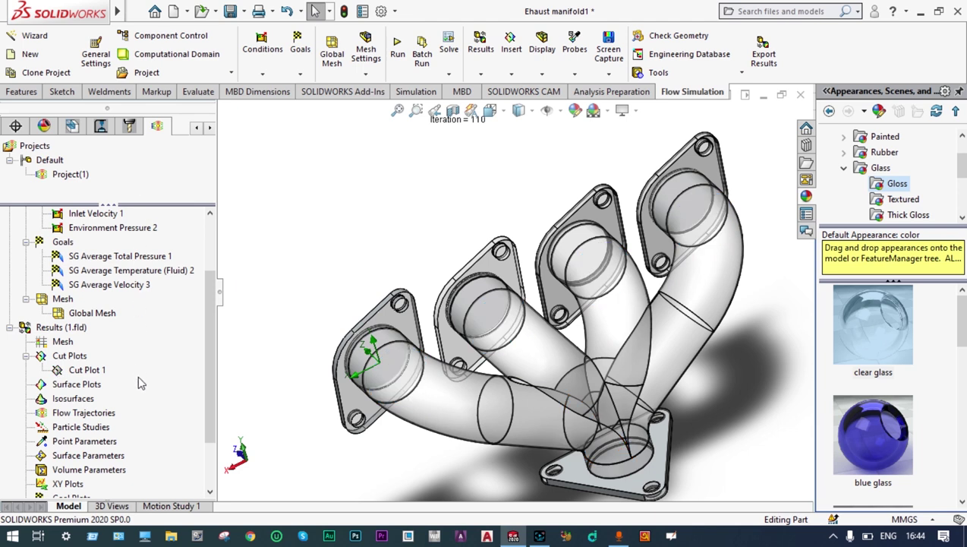
# Insert a surface plot of Velocity contours using all faces of the manifold.
pyautogui.rightClick(93, 390)
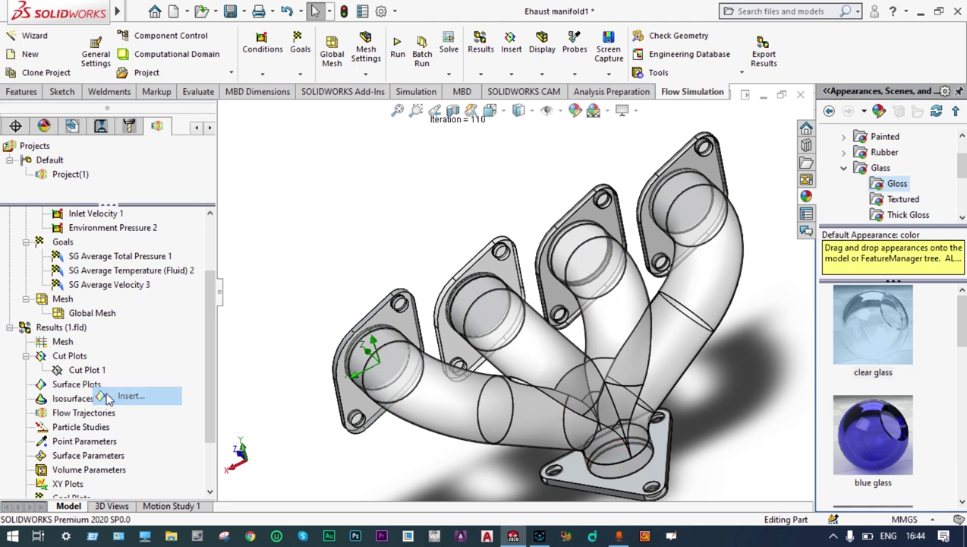
pyautogui.click(108, 397)
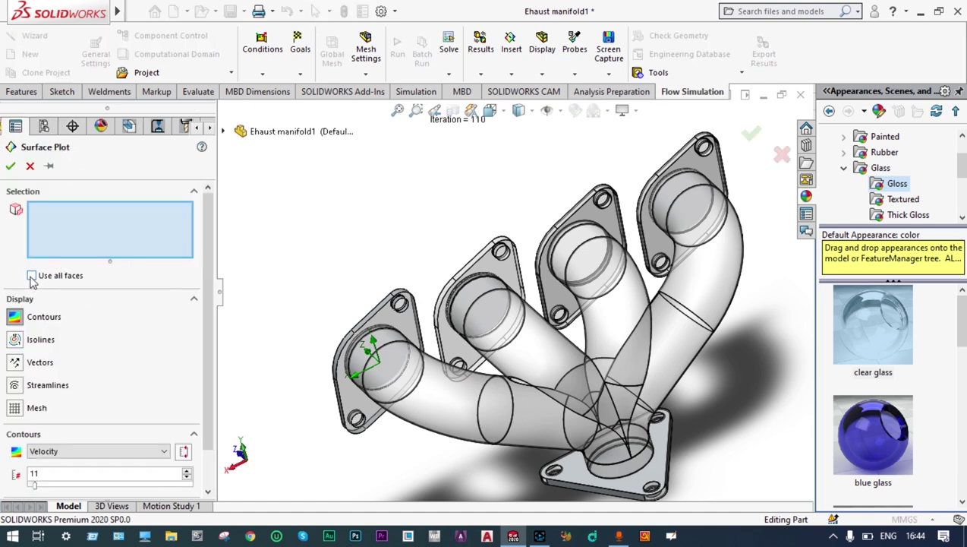
pyautogui.click(31, 275)
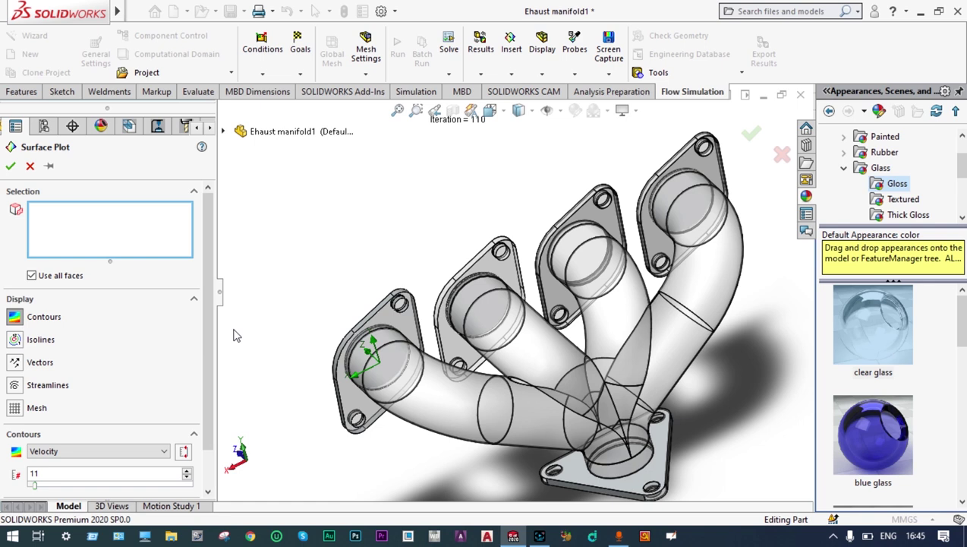
pyautogui.click(12, 167)
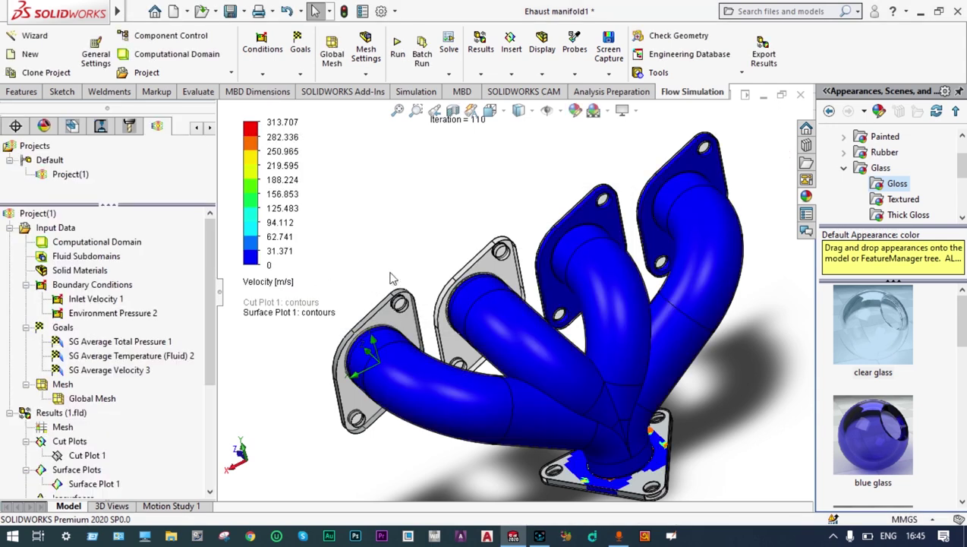
# Apply the clear glass appearance to the outlet lid face on the triangular flange and inspect the velocity contours there.
pyautogui.moveTo(397, 242); pyautogui.dragTo(397, 207, button='middle')
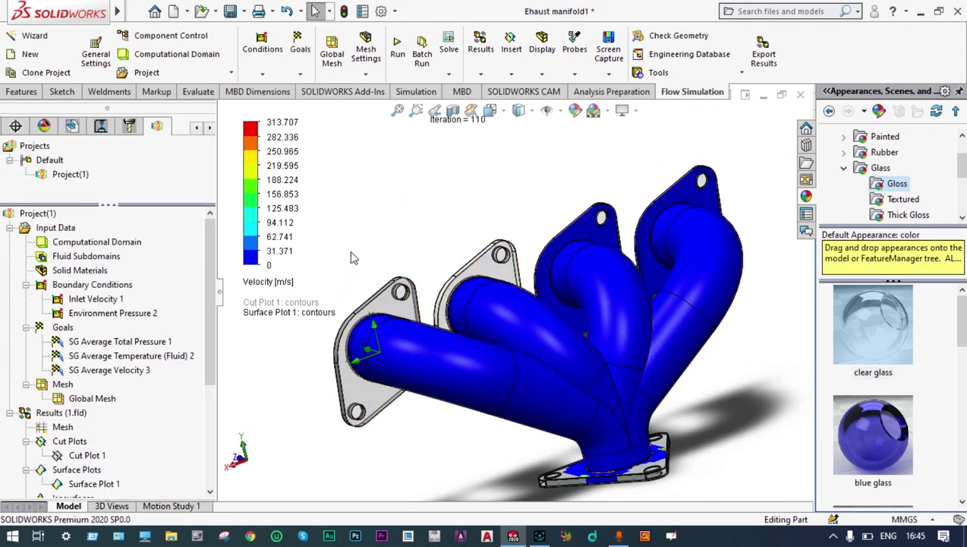
pyautogui.moveTo(425, 236); pyautogui.dragTo(578, 311, button='middle')
pyautogui.scroll(-2, 575, 304)
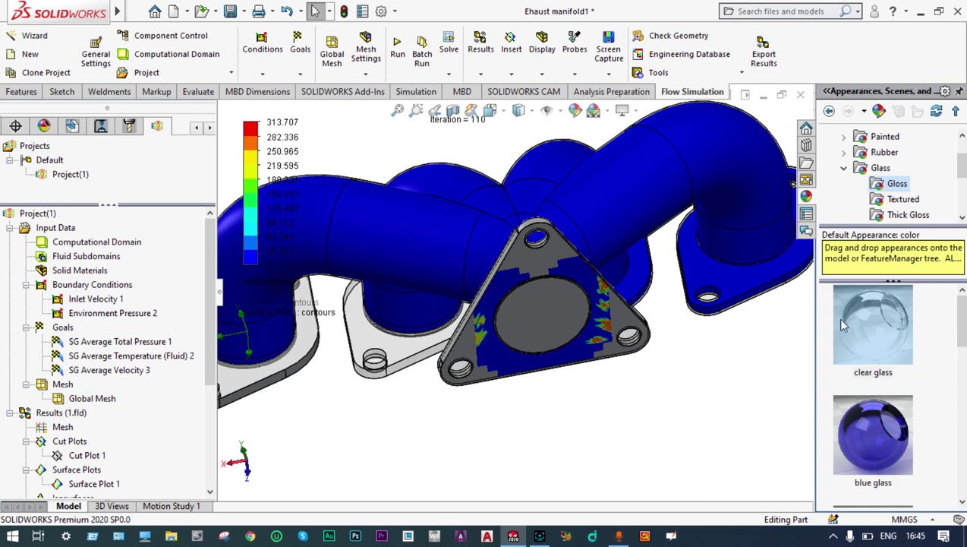
pyautogui.click(559, 319)
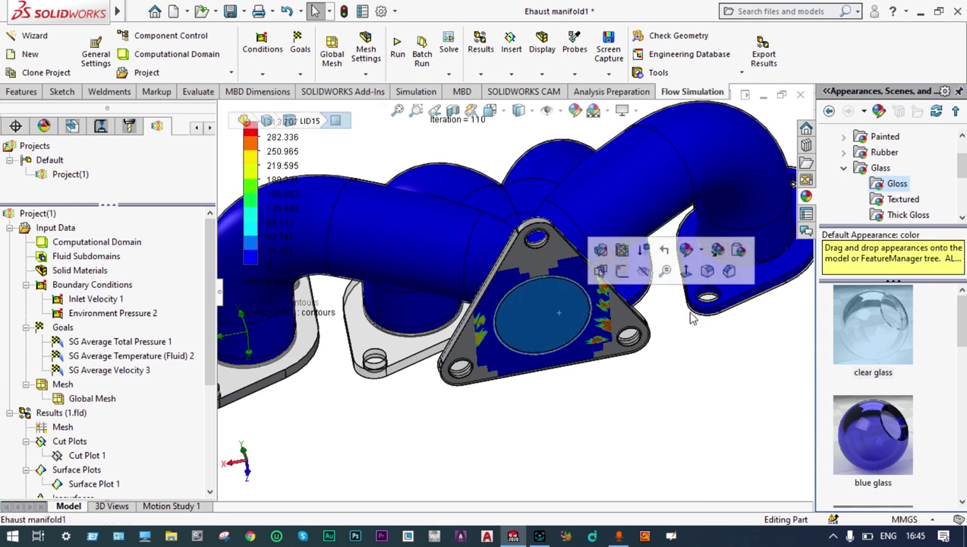
pyautogui.click(849, 314)
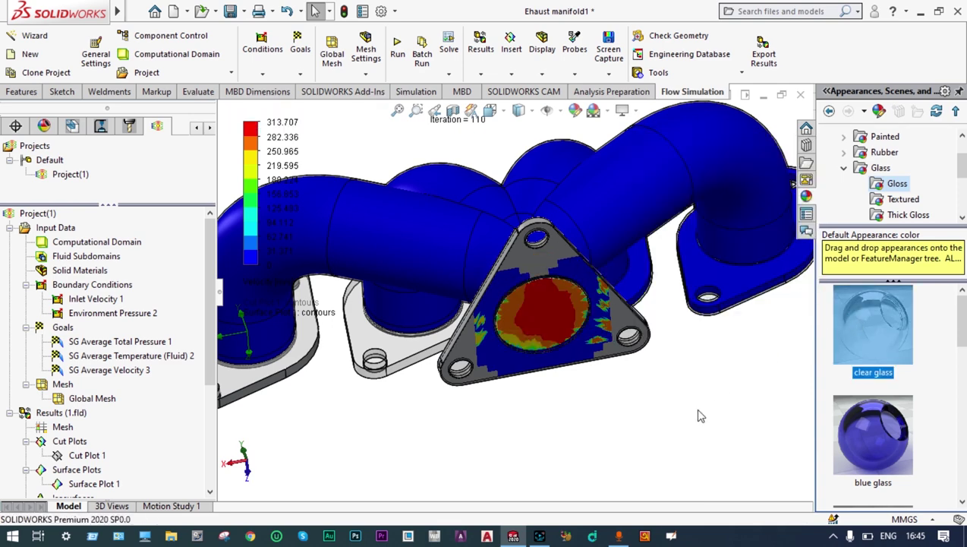
pyautogui.moveTo(697, 415); pyautogui.dragTo(554, 302, button='middle')
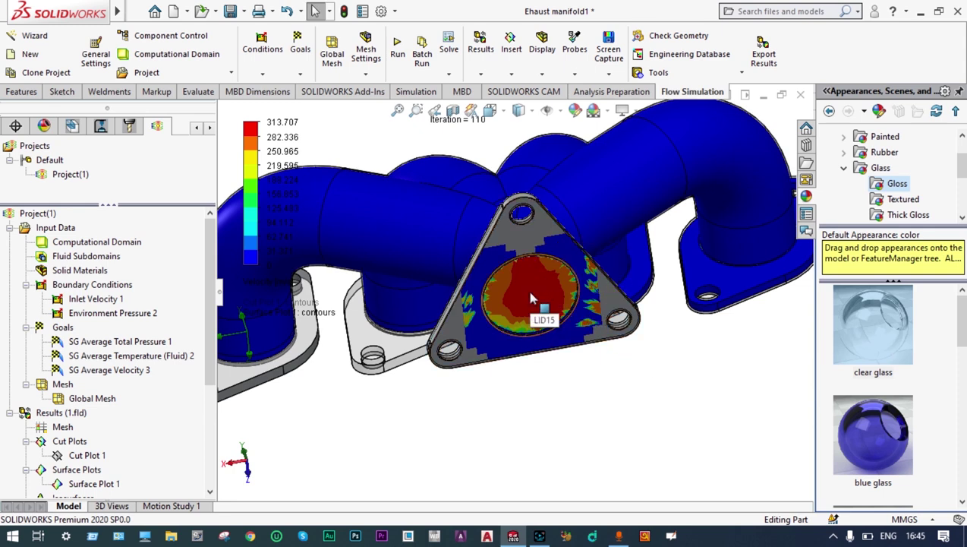
pyautogui.scroll(4, 530, 298)
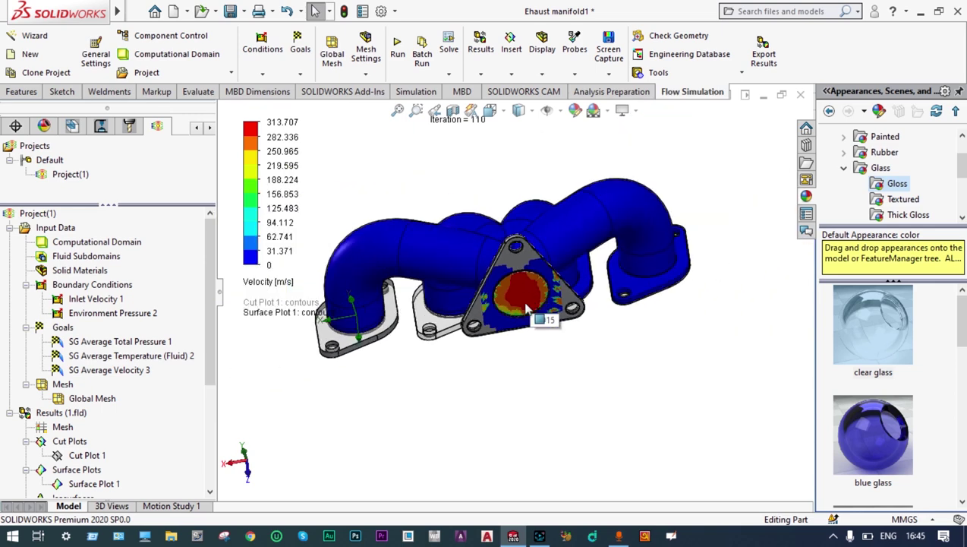
# Apply the clear glass appearance to the two outermost inlet lid faces and inspect the velocity contours on the inlets and outlet.
pyautogui.moveTo(526, 311); pyautogui.dragTo(705, 280, button='middle')
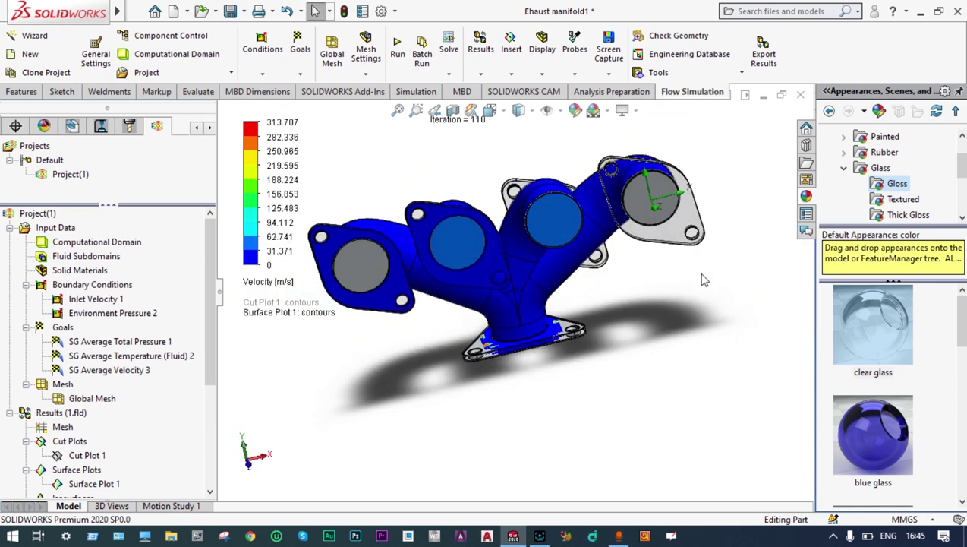
pyautogui.click(352, 263)
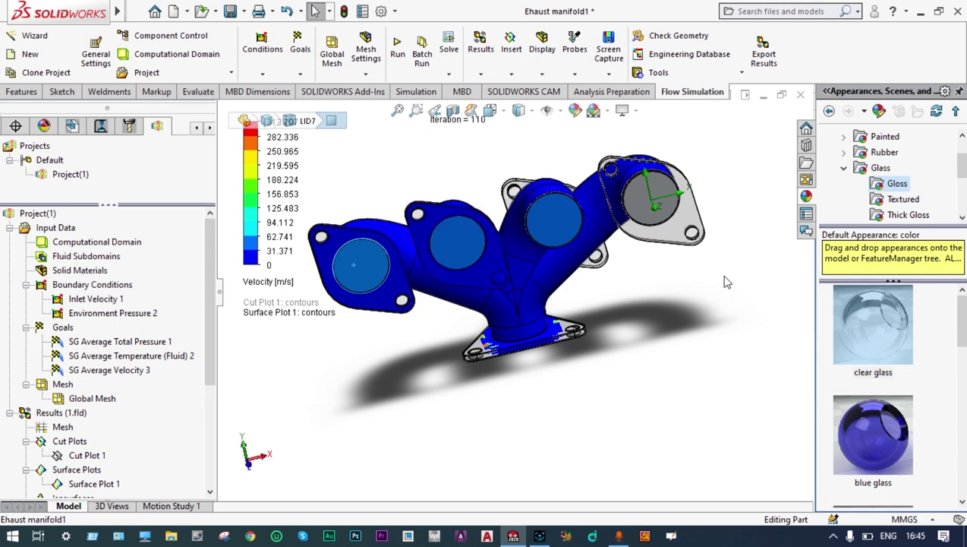
pyautogui.moveTo(868, 325); pyautogui.dragTo(668, 222)
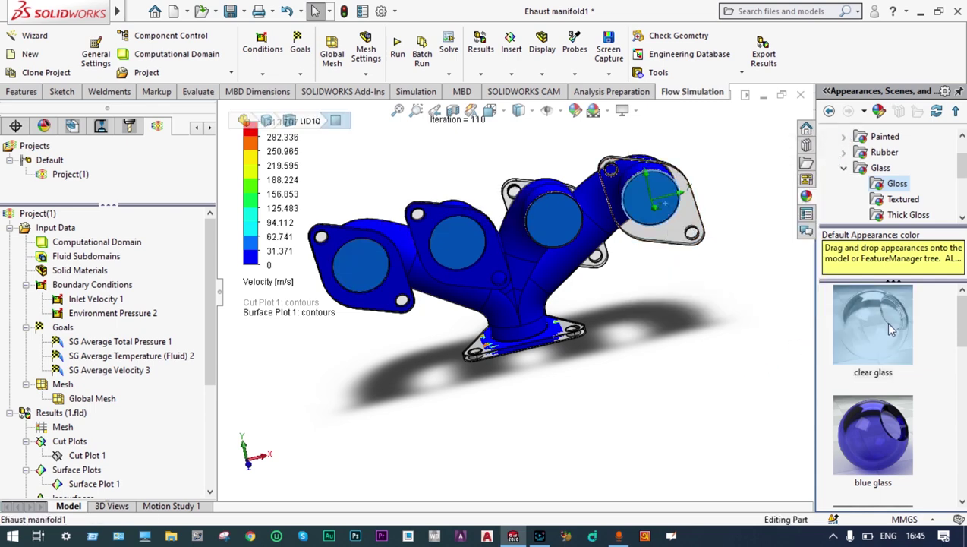
pyautogui.moveTo(737, 371); pyautogui.dragTo(736, 406, button='middle')
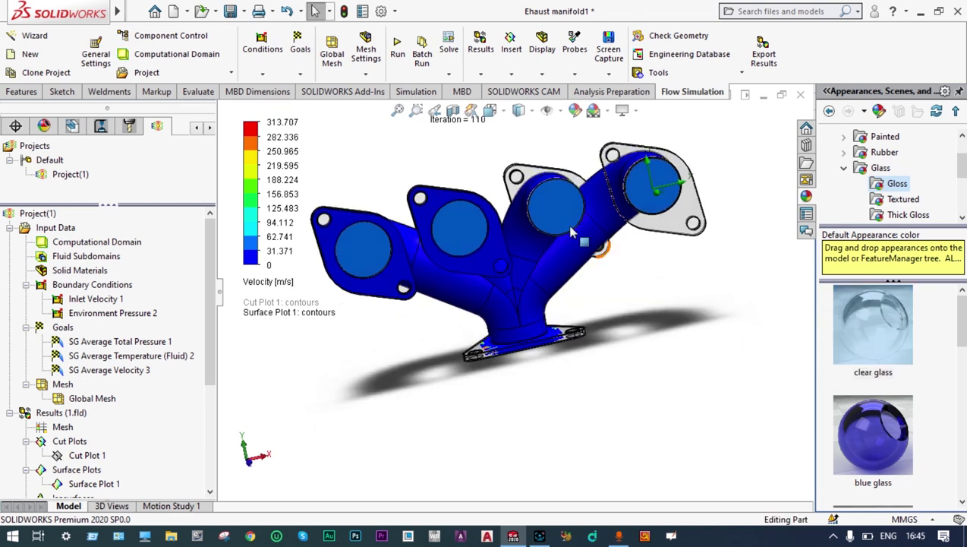
pyautogui.scroll(-2, 495, 211)
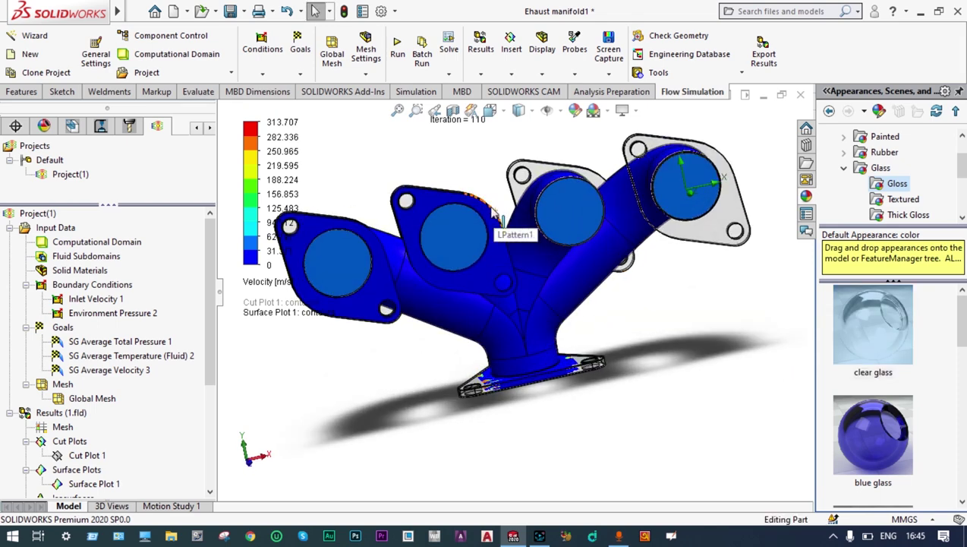
pyautogui.scroll(2, 492, 213)
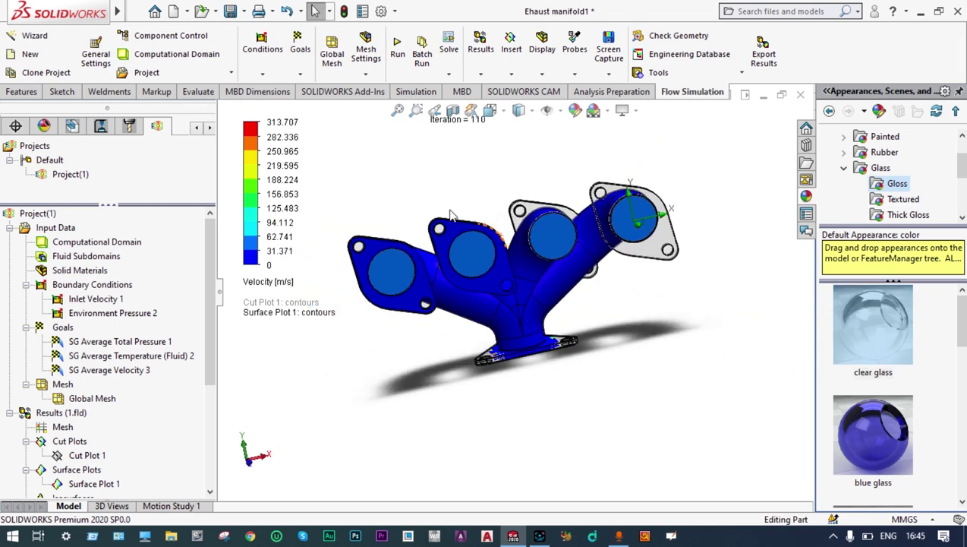
pyautogui.moveTo(444, 206); pyautogui.dragTo(501, 288, button='middle')
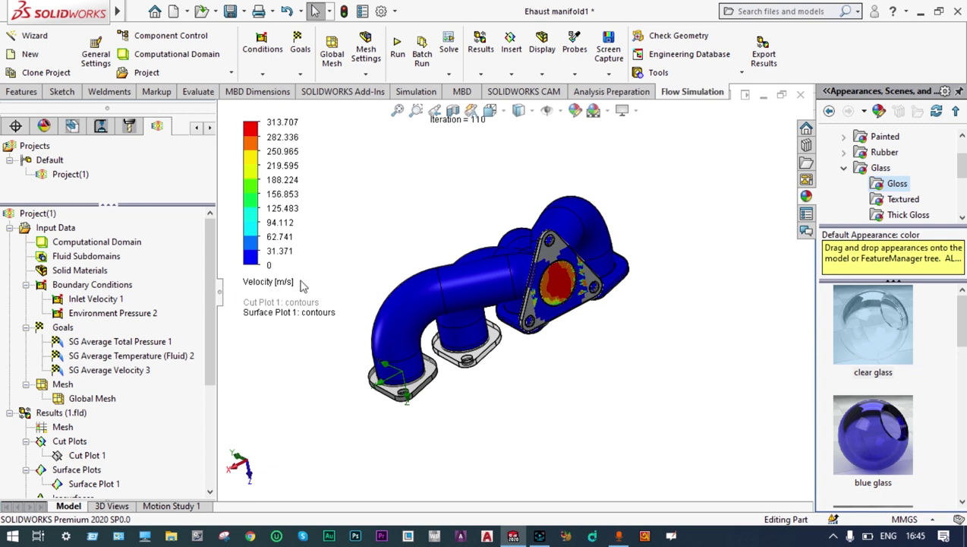
# Clear and hide the Velocity surface plot of the manifold.
pyautogui.scroll(-3, 209, 378)
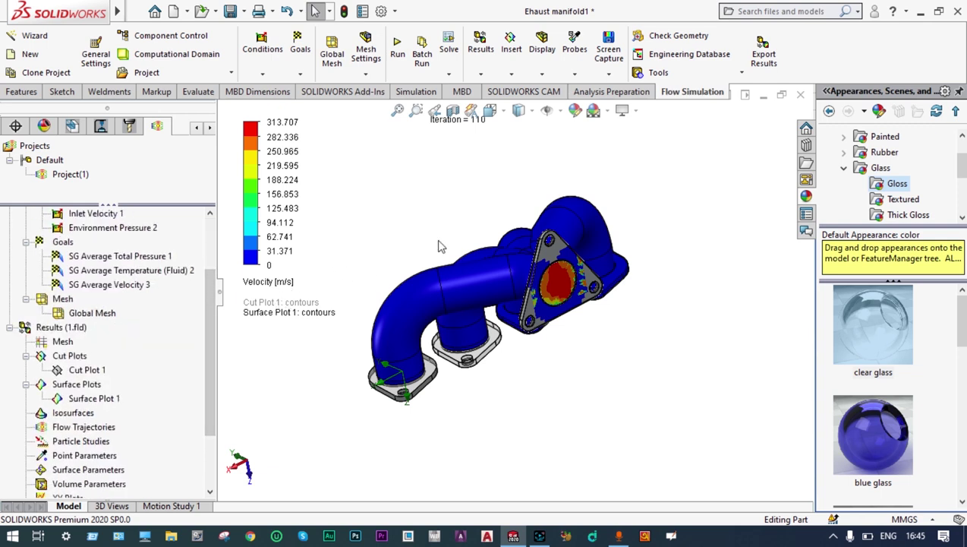
pyautogui.moveTo(444, 243); pyautogui.dragTo(447, 257, button='middle')
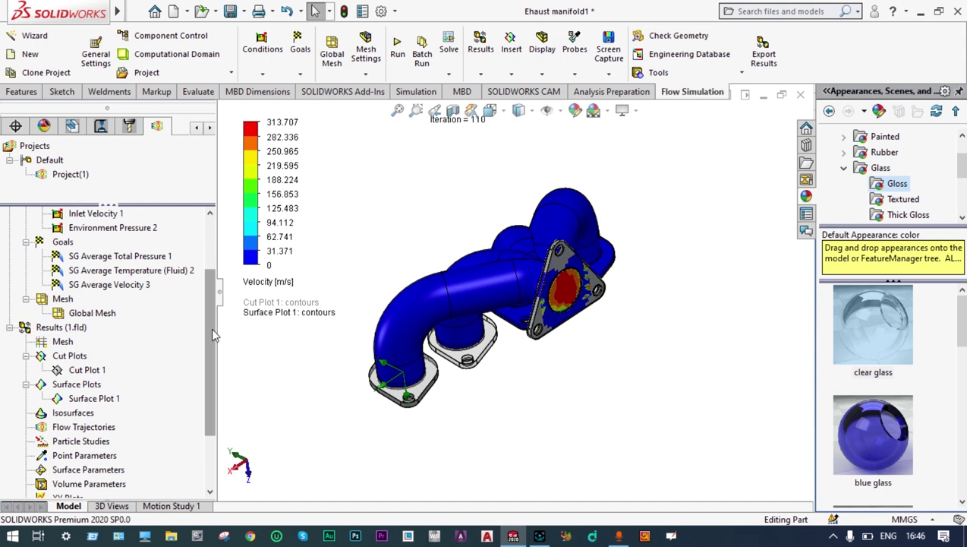
pyautogui.rightClick(109, 402)
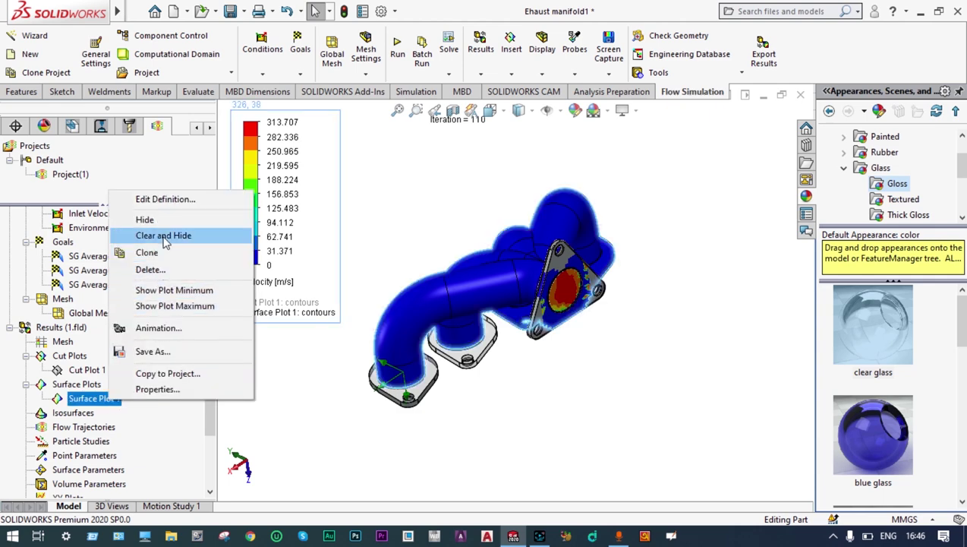
pyautogui.click(163, 236)
# Section the manifold with a planar section view on the Front Plane at a -25 mm offset, exposing the inner faces of the inlet lids.
pyautogui.moveTo(302, 240); pyautogui.dragTo(297, 378, button='middle')
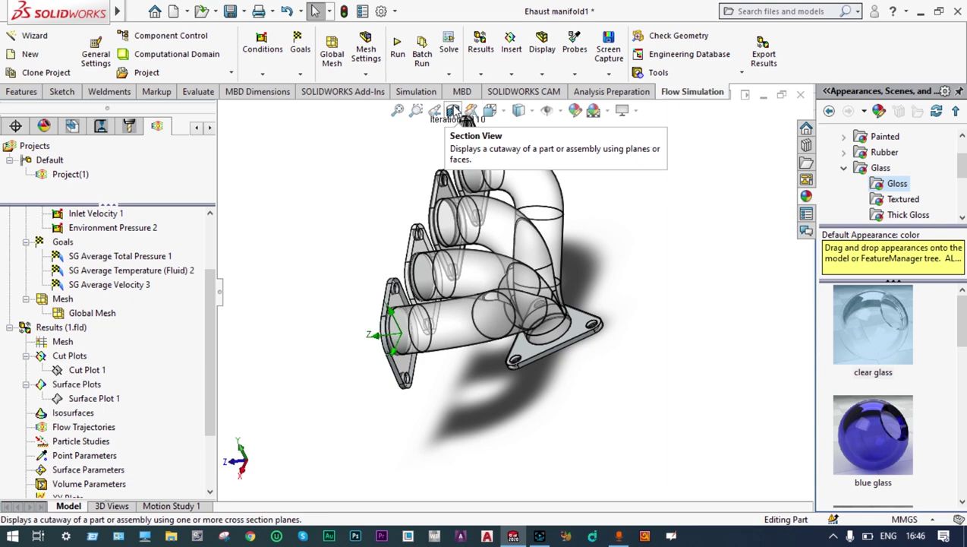
pyautogui.click(460, 113)
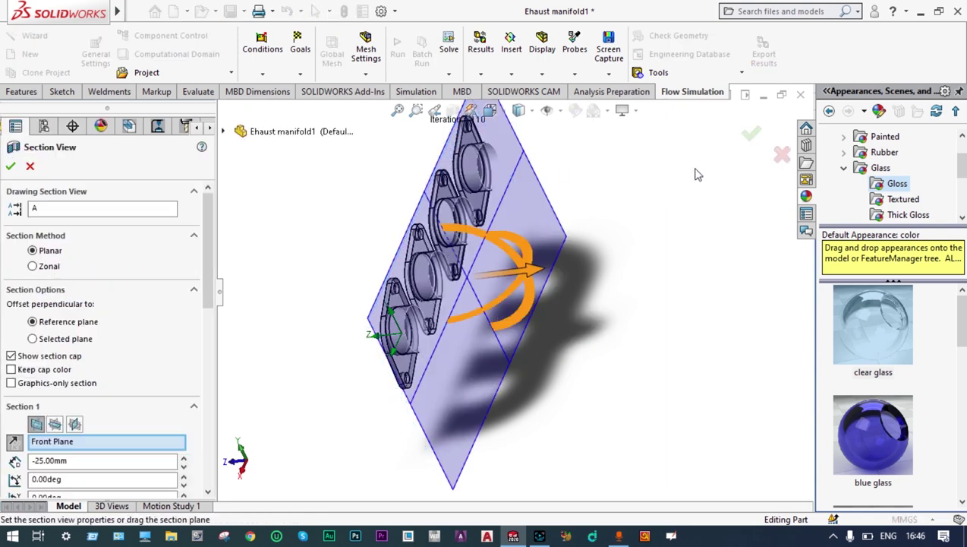
pyautogui.click(752, 135)
pyautogui.moveTo(675, 187); pyautogui.dragTo(637, 190, button='middle')
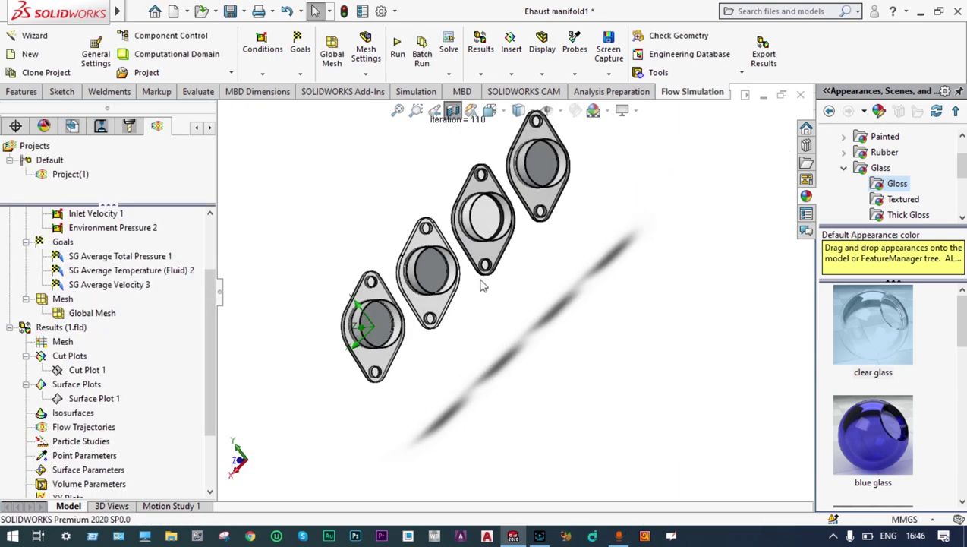
# Insert new flow trajectories drawn as Arrows and set the number of points to 200.
pyautogui.rightClick(94, 429)
pyautogui.click(144, 437)
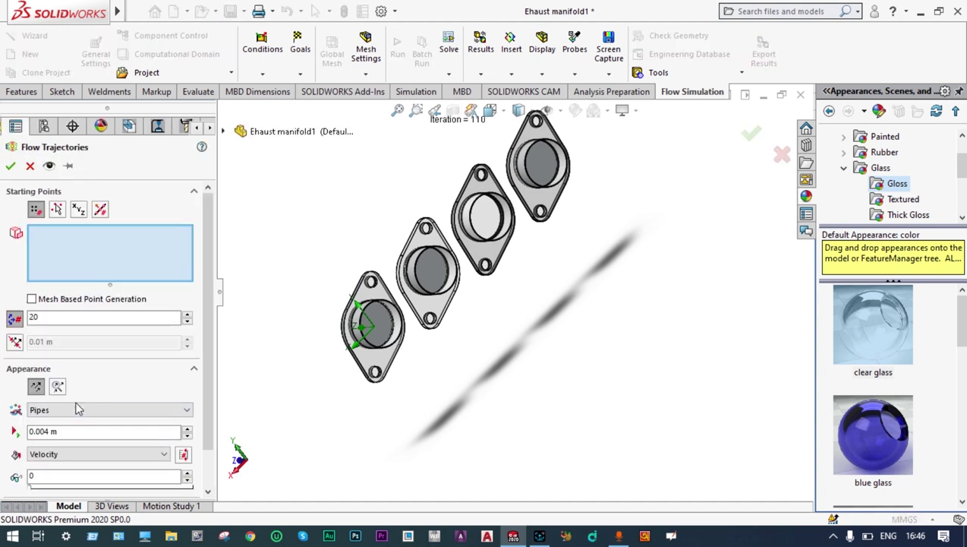
pyautogui.click(185, 415)
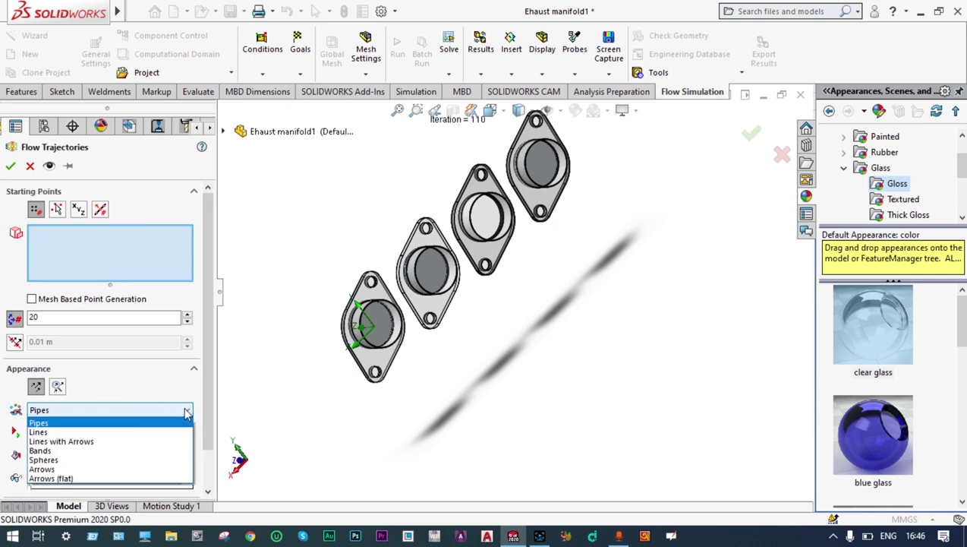
pyautogui.click(69, 472)
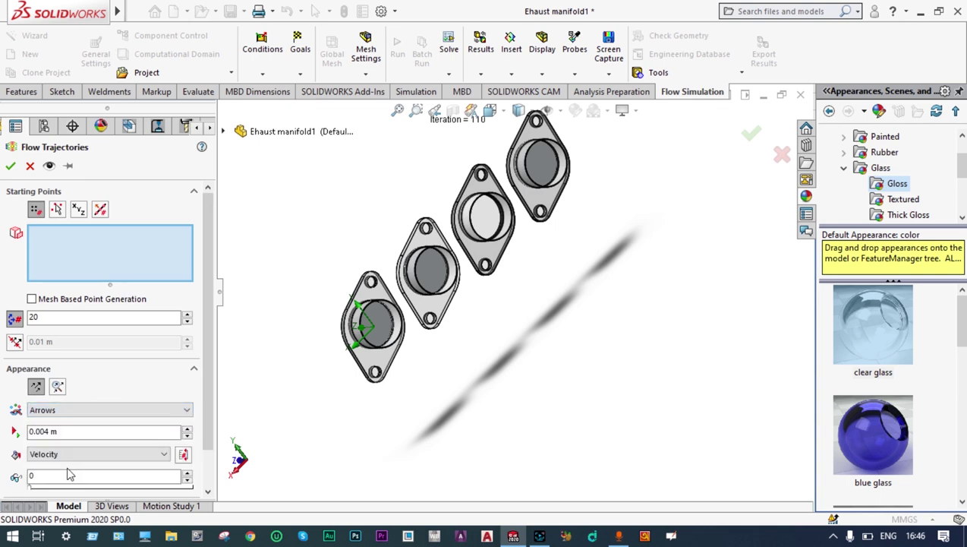
pyautogui.moveTo(210, 346); pyautogui.dragTo(211, 389)
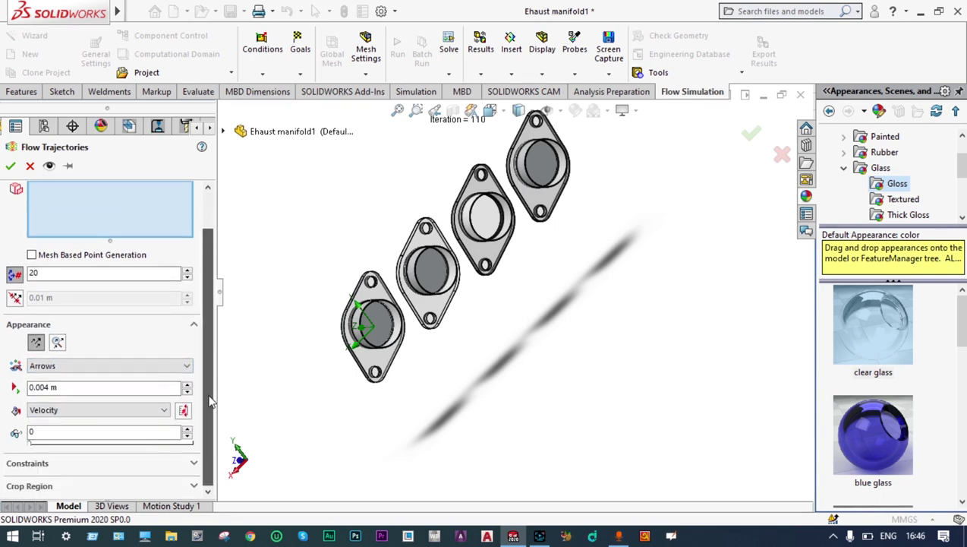
pyautogui.click(33, 272)
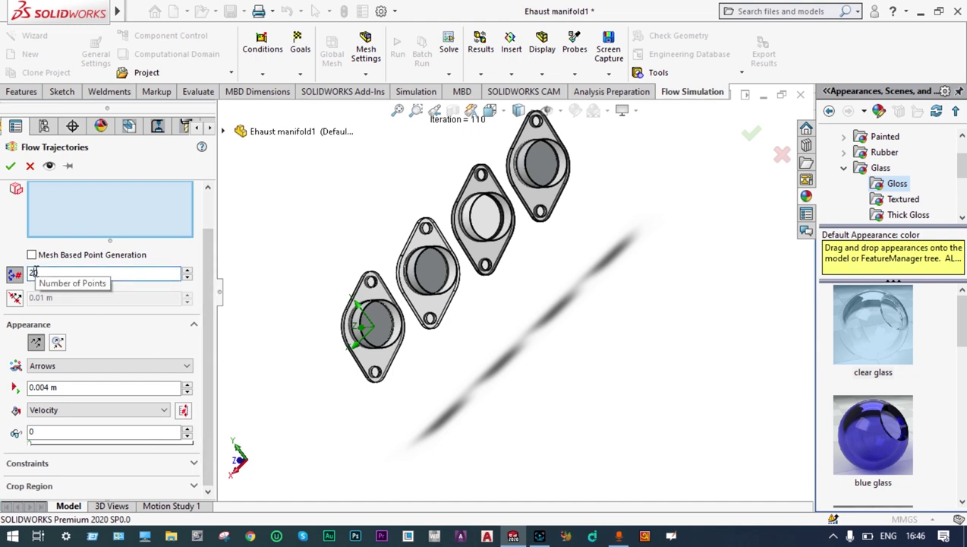
pyautogui.write('0')
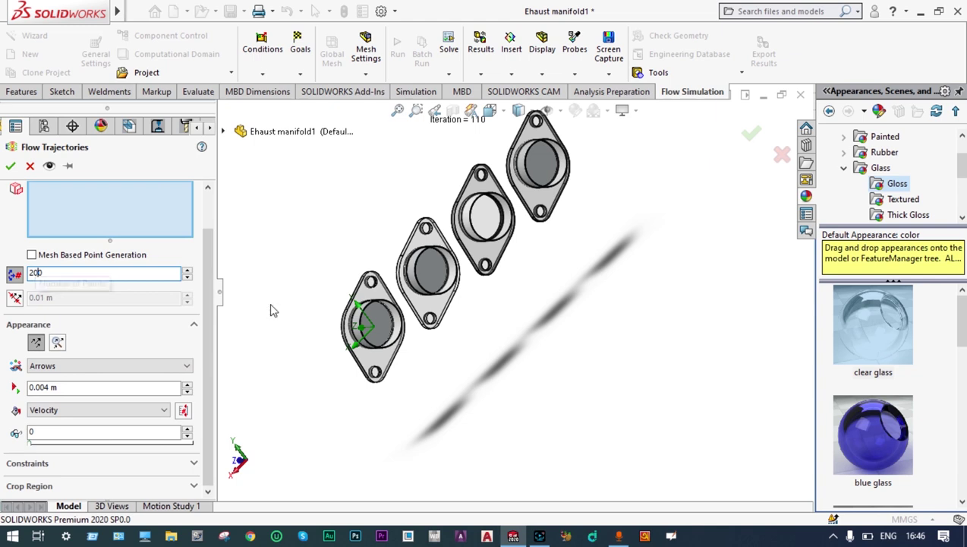
# Use the inner faces of the four inlet lids as starting points and create the flow trajectories.
pyautogui.click(373, 329)
pyautogui.click(433, 284)
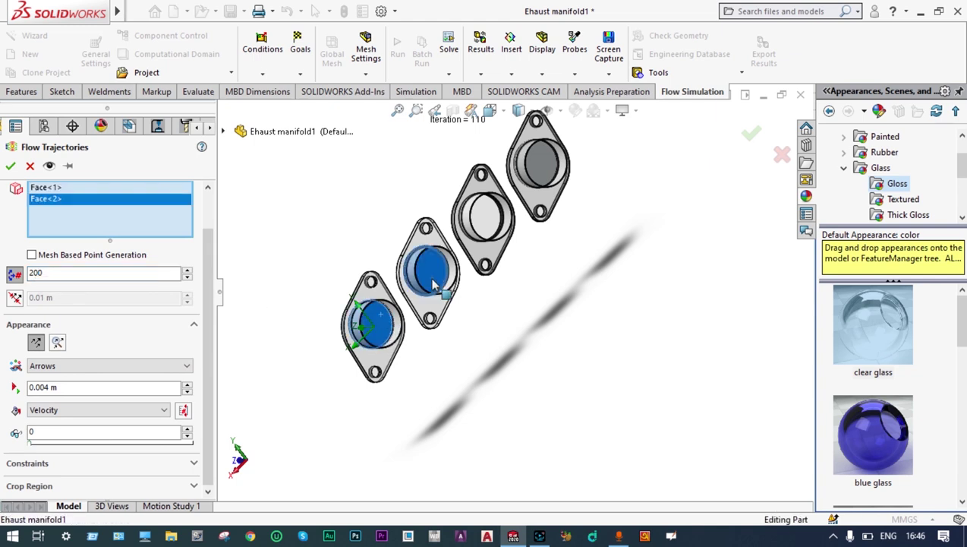
pyautogui.click(486, 217)
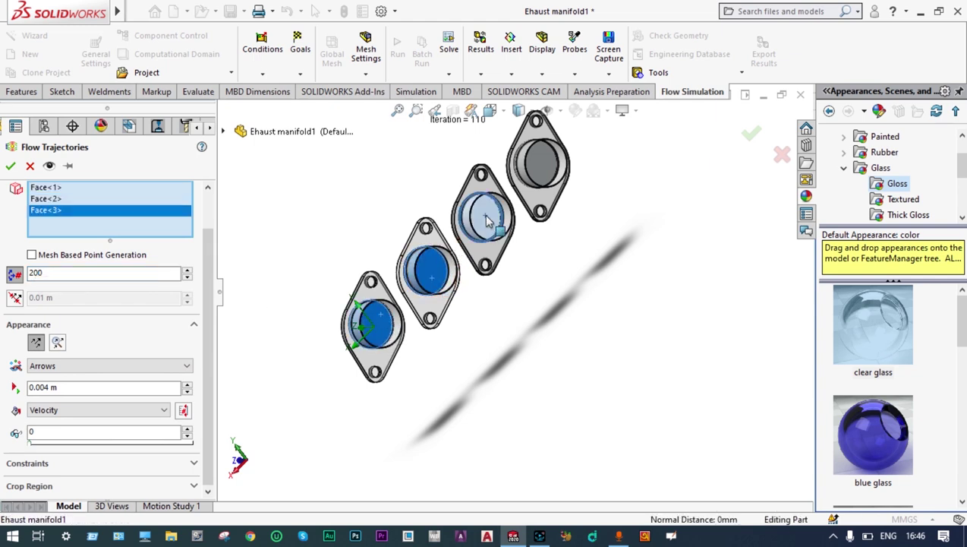
pyautogui.click(552, 177)
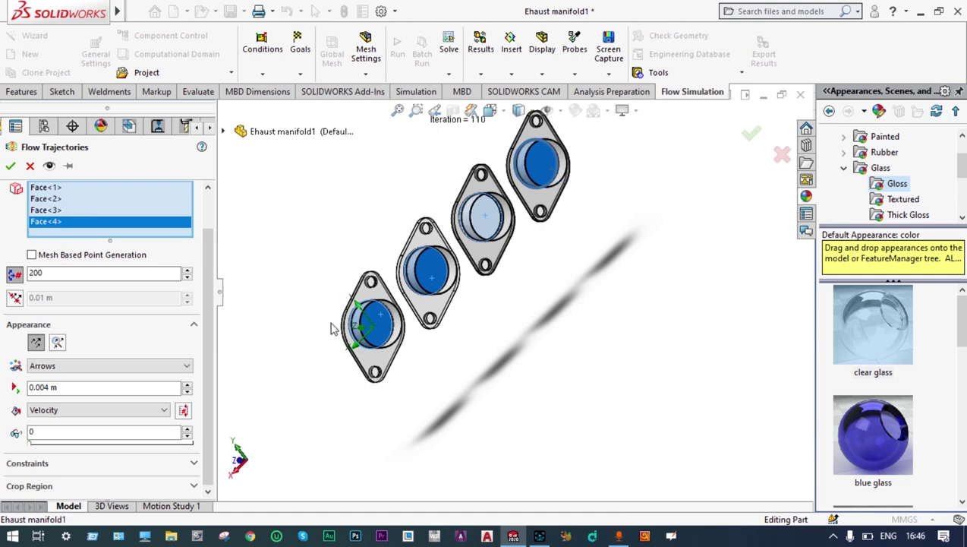
pyautogui.click(11, 166)
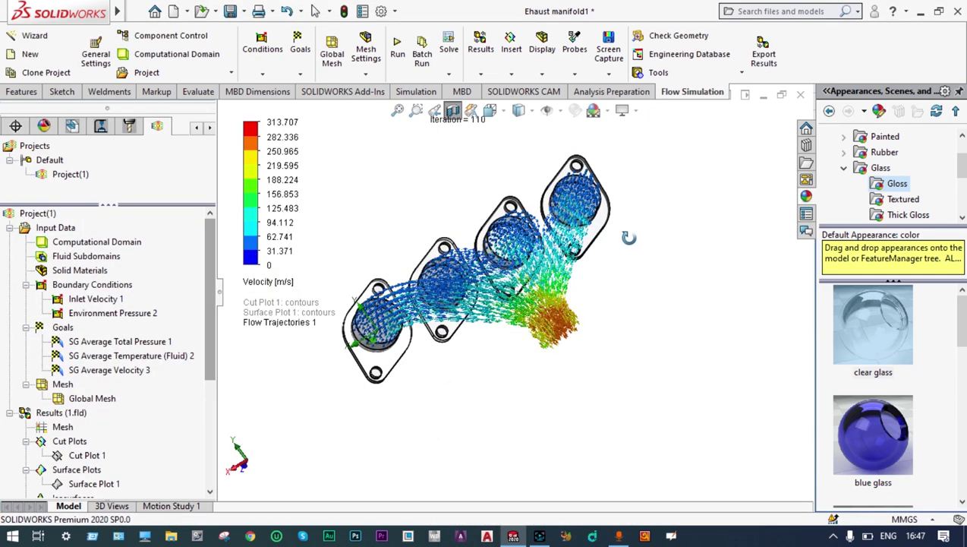
# Inspect the velocity arrows from the inlets to the outlet and turn off the section view.
pyautogui.moveTo(565, 299); pyautogui.dragTo(663, 274, button='middle')
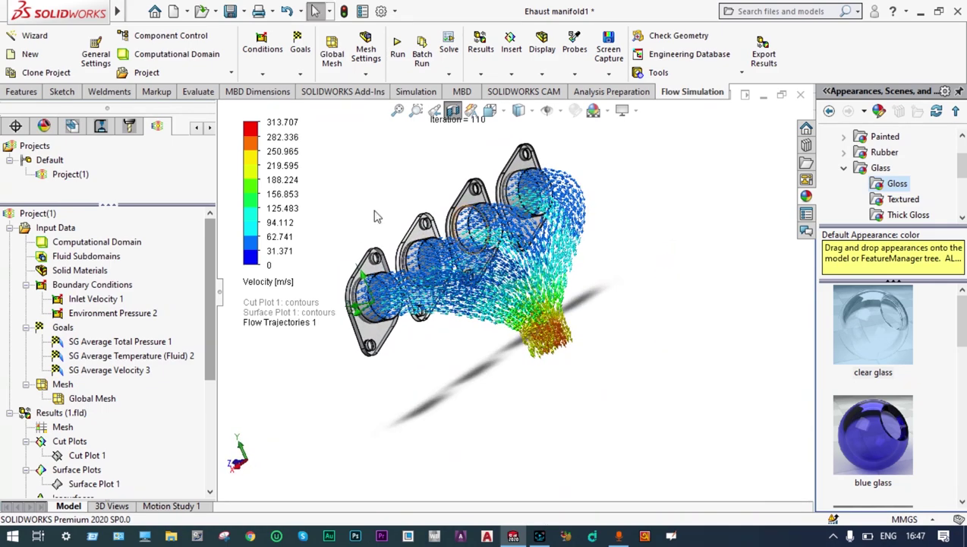
pyautogui.scroll(-2, 410, 198)
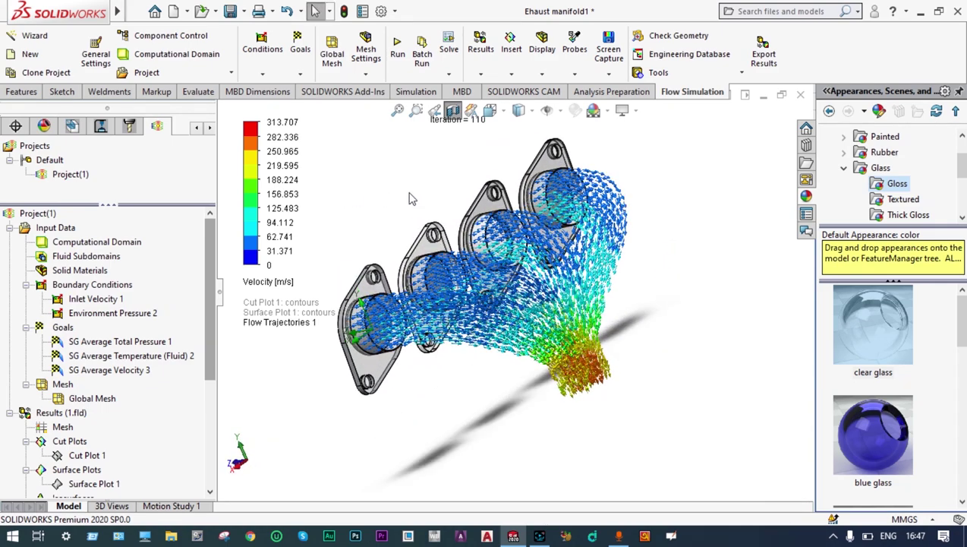
pyautogui.scroll(-1, 410, 199)
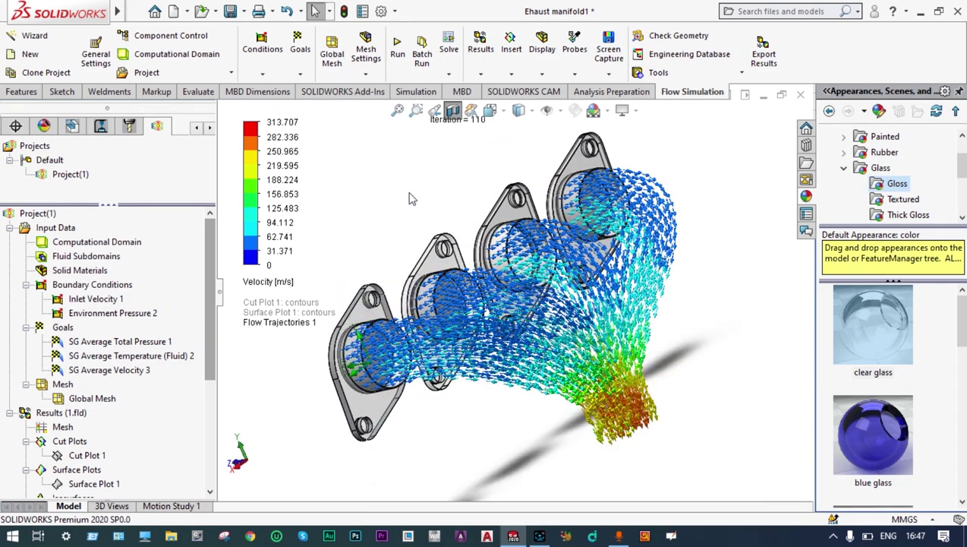
pyautogui.click(452, 111)
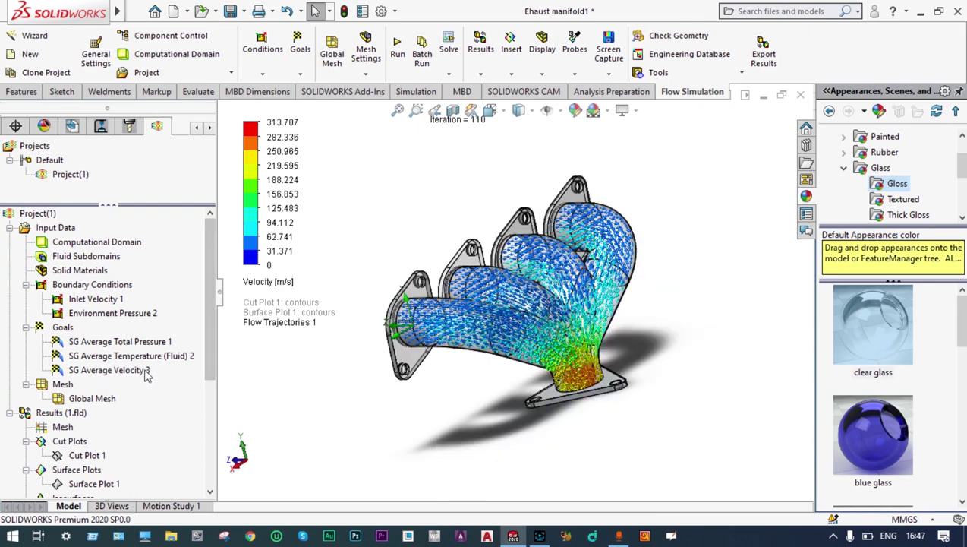
# Play the flow trajectories animation and watch the velocity arrows moving through the manifold.
pyautogui.scroll(-3, 129, 387)
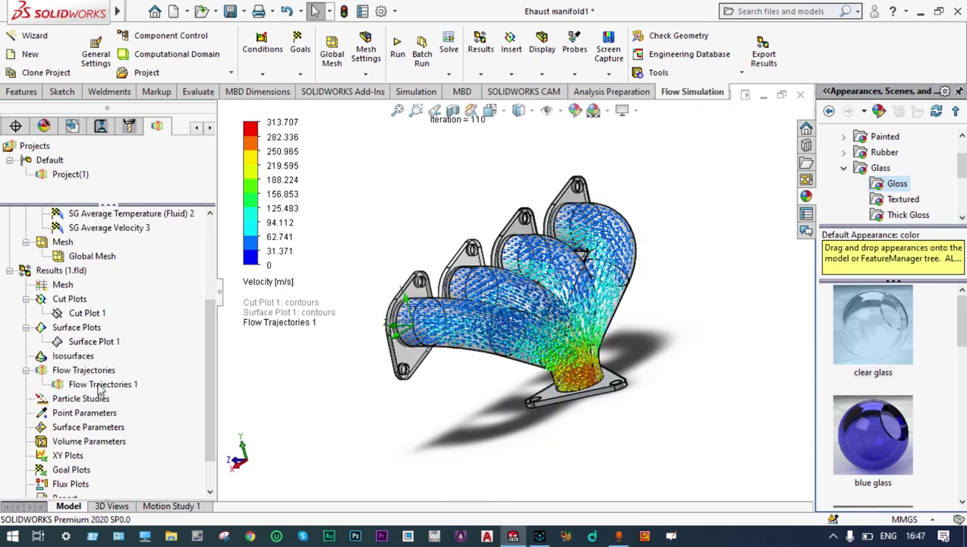
pyautogui.rightClick(100, 387)
pyautogui.click(131, 262)
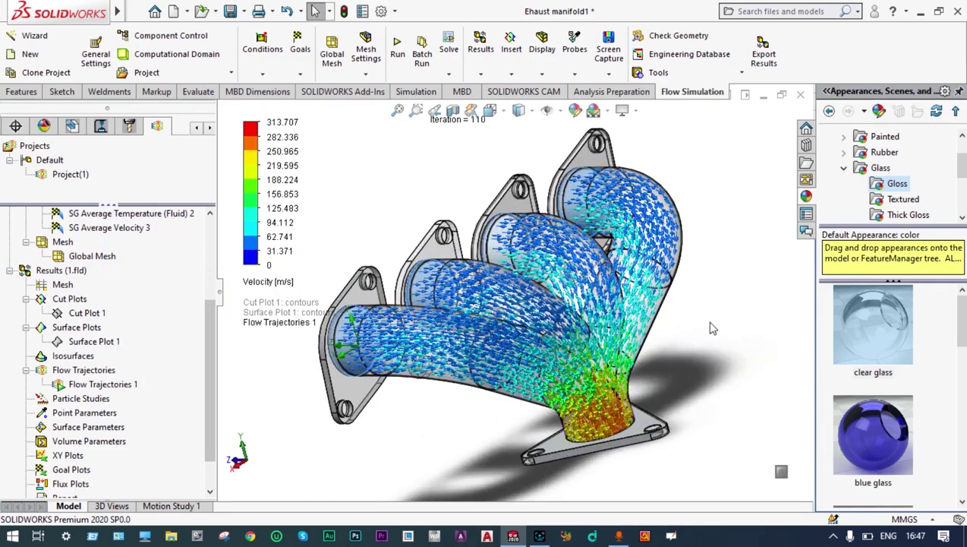
pyautogui.scroll(-2, 706, 330)
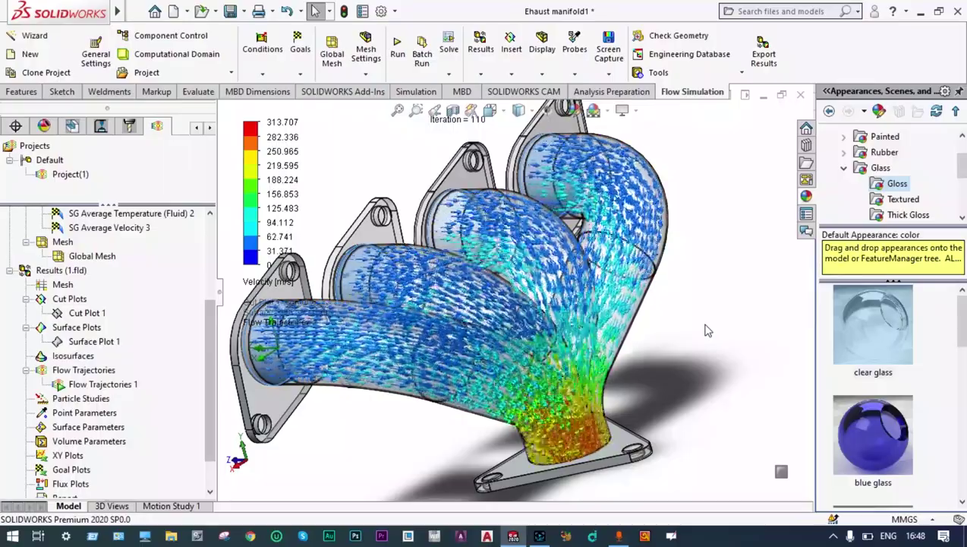
pyautogui.moveTo(474, 433); pyautogui.dragTo(279, 295, button='middle')
# Switch the parameter displayed on the flow trajectories to Temperature (Fluid) and view the arrows up close.
pyautogui.click(274, 282)
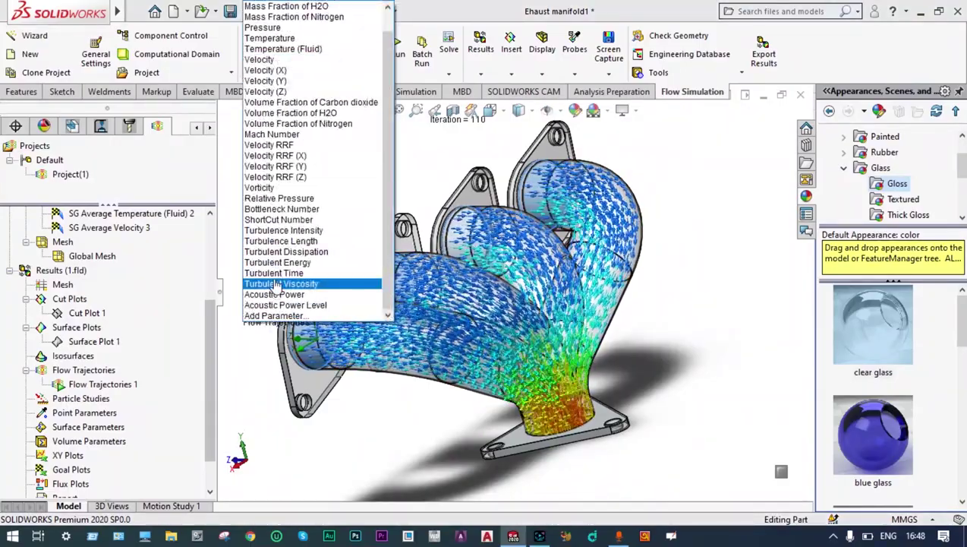
pyautogui.click(284, 48)
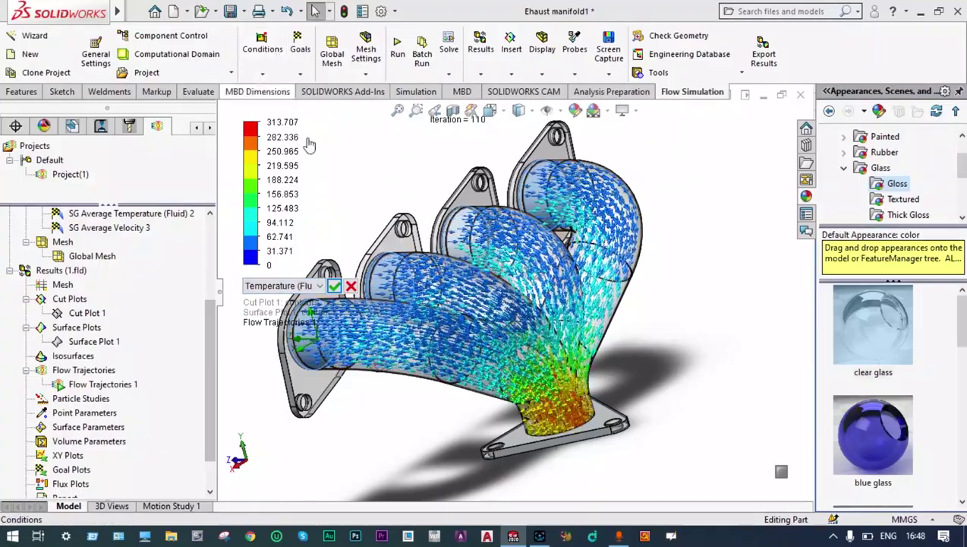
pyautogui.click(335, 285)
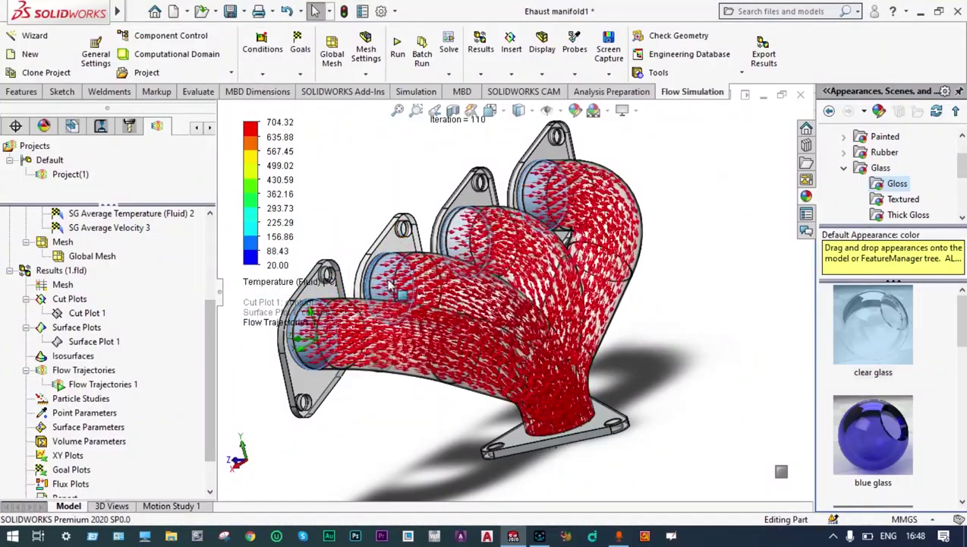
pyautogui.scroll(-2, 390, 284)
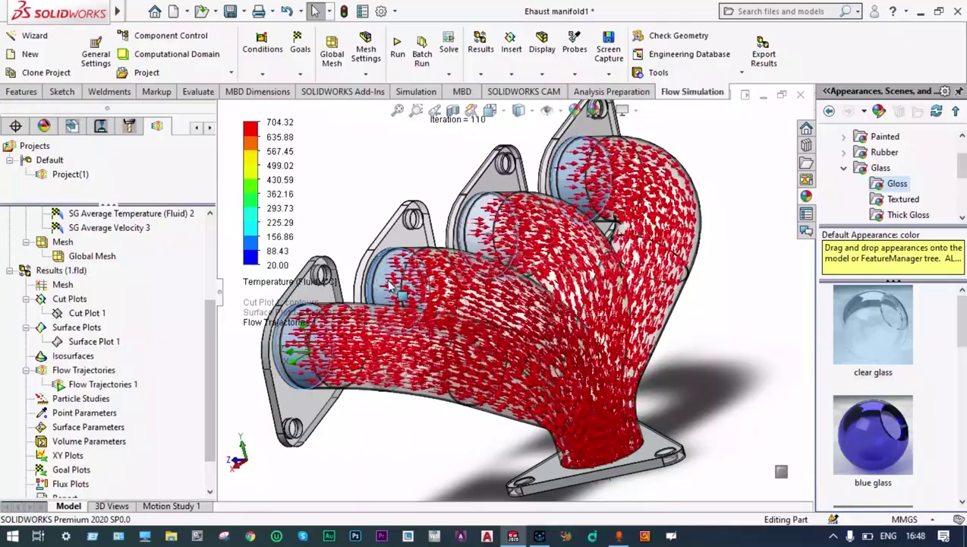
# Switch the parameter displayed on the flow trajectories to Pressure, and clear and hide the trajectories after viewing them.
pyautogui.click(259, 285)
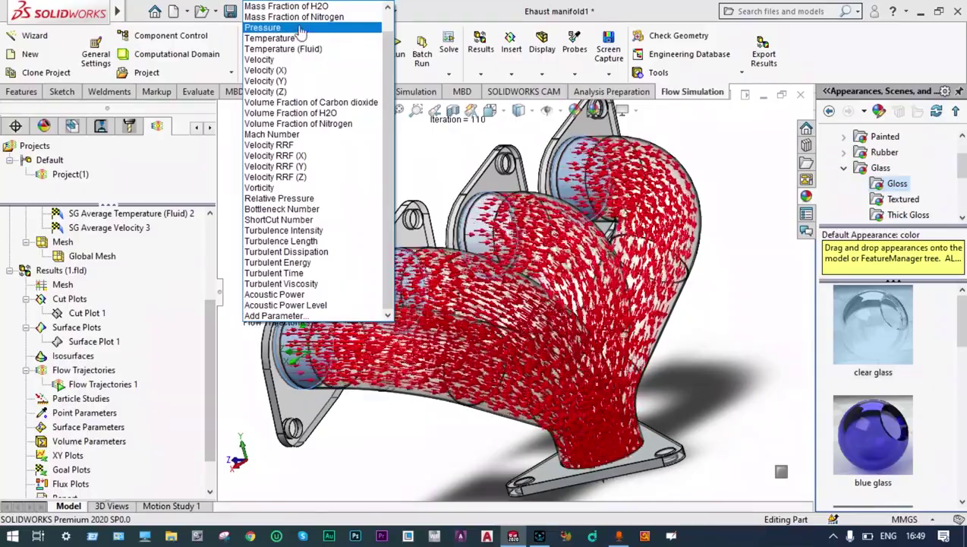
pyautogui.click(301, 28)
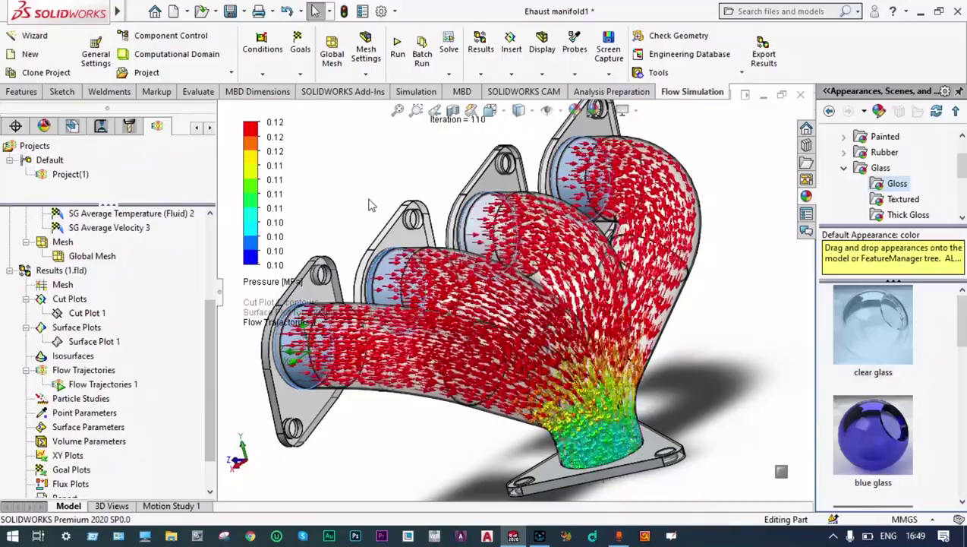
pyautogui.rightClick(126, 385)
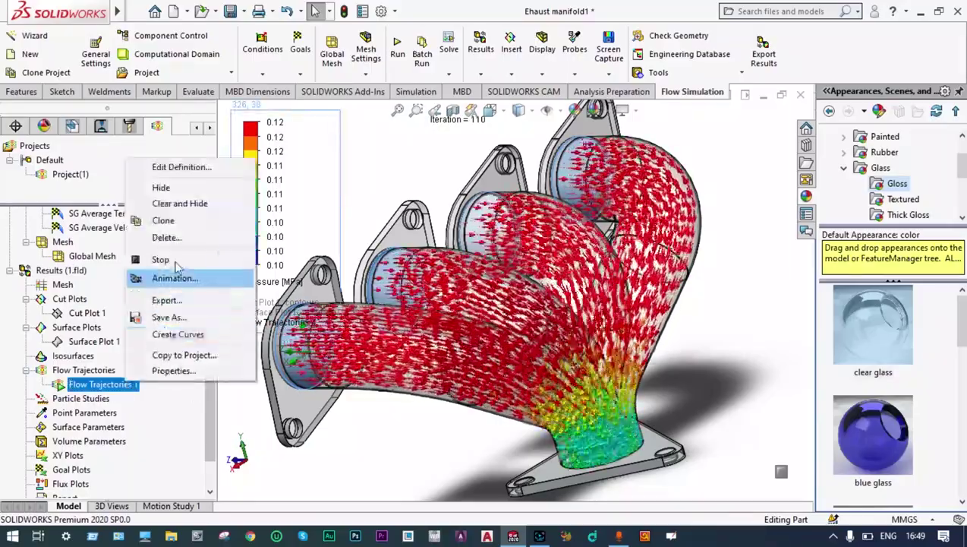
pyautogui.click(191, 203)
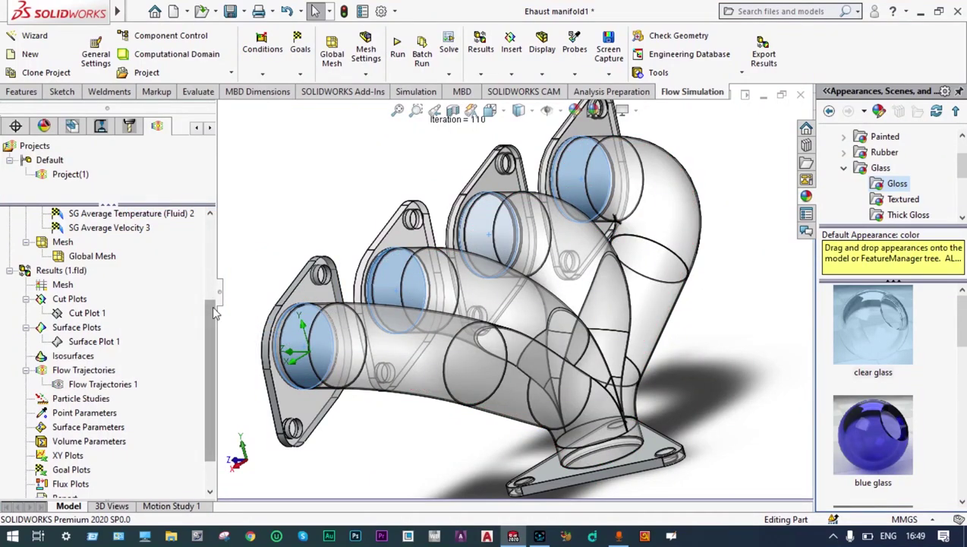
# Create a goal plot with all goals plotted against iterations and show its summary table.
pyautogui.click(10, 270)
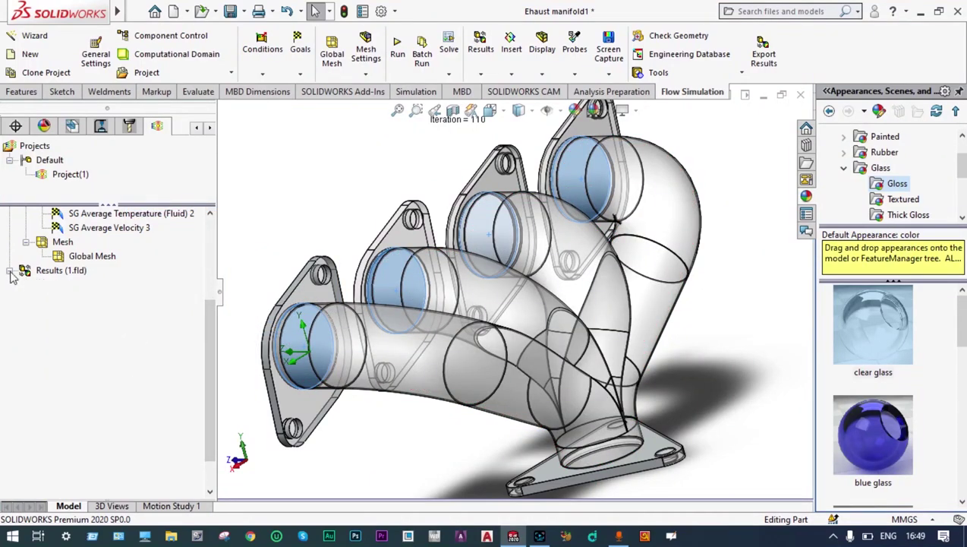
pyautogui.click(10, 412)
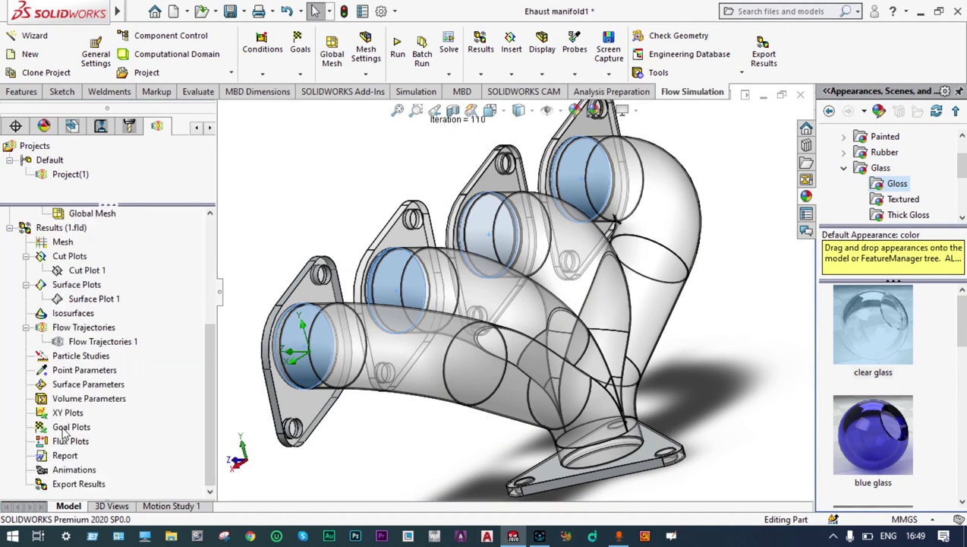
pyautogui.rightClick(66, 430)
pyautogui.click(100, 439)
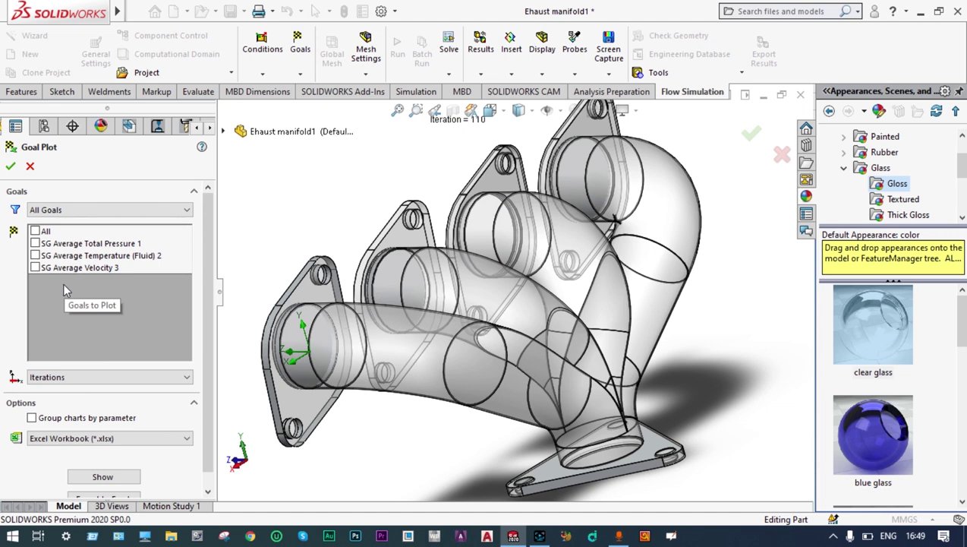
pyautogui.click(34, 231)
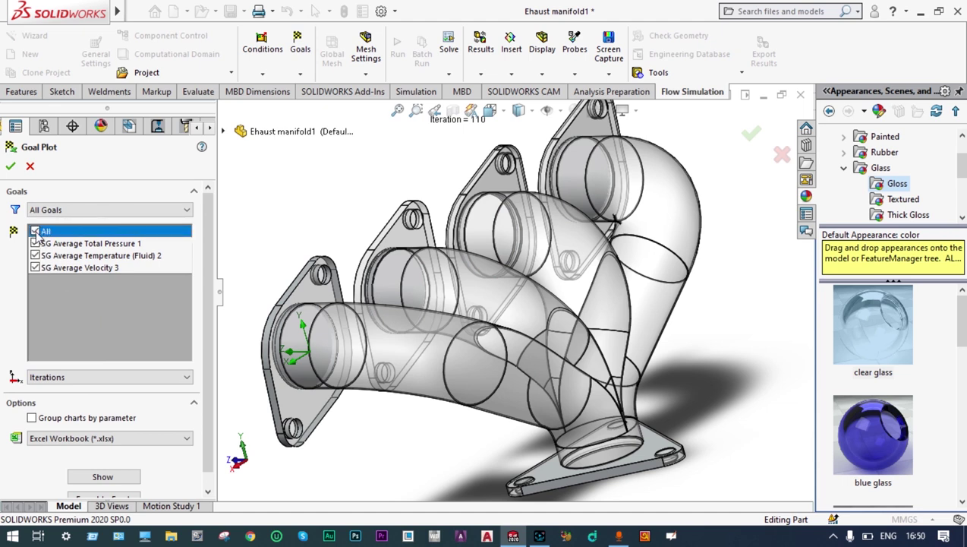
pyautogui.click(106, 476)
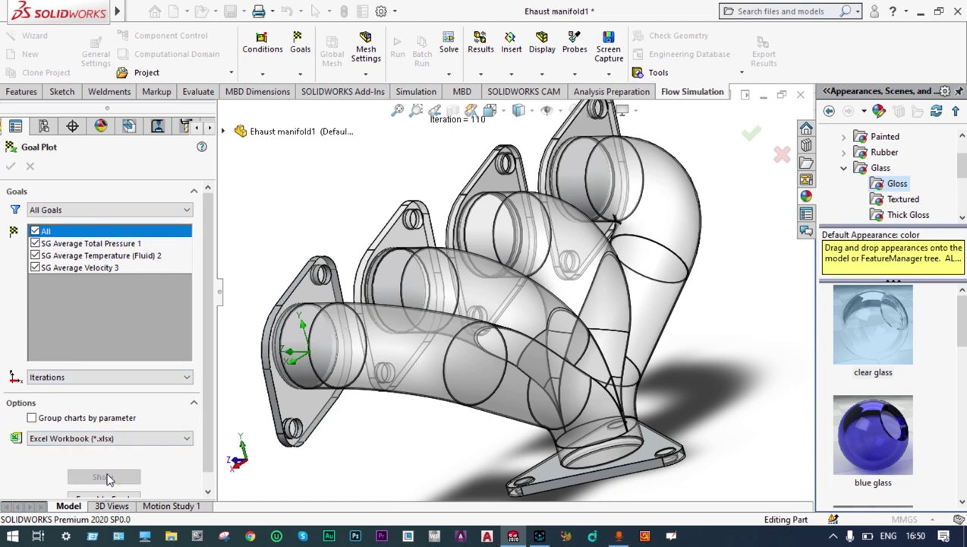
pyautogui.scroll(-5, 211, 361)
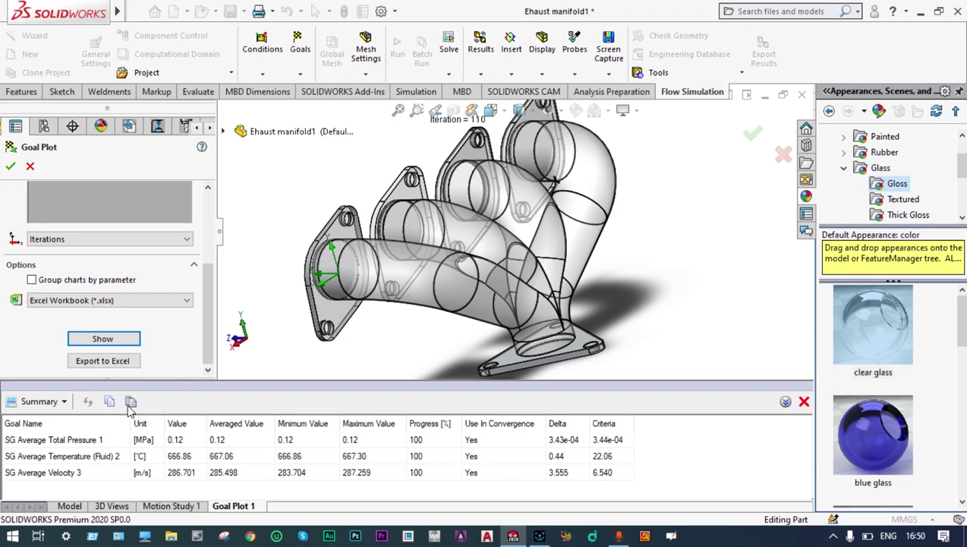
# Examine the total pressure, temperature and velocity curves in the goal plot's History view, and accept the goal plot.
pyautogui.click(65, 402)
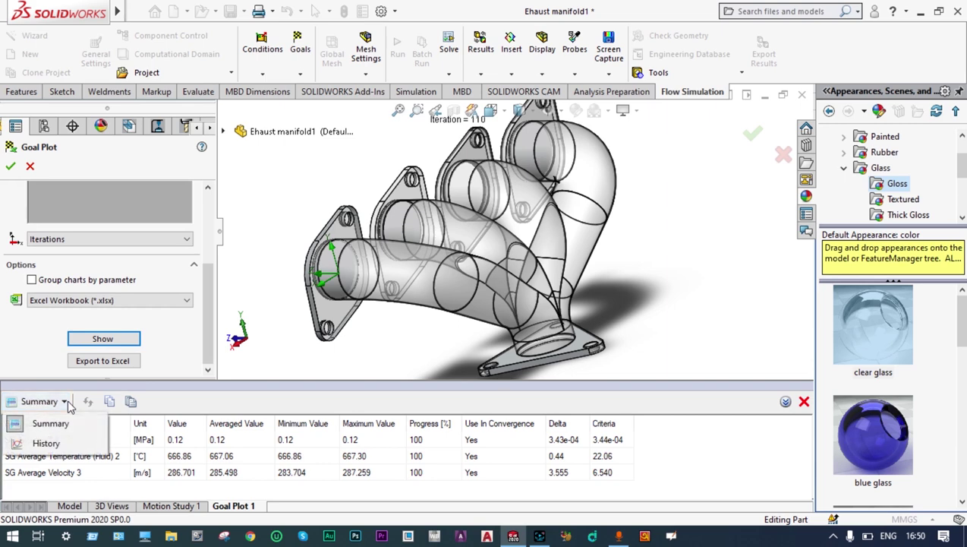
pyautogui.click(46, 443)
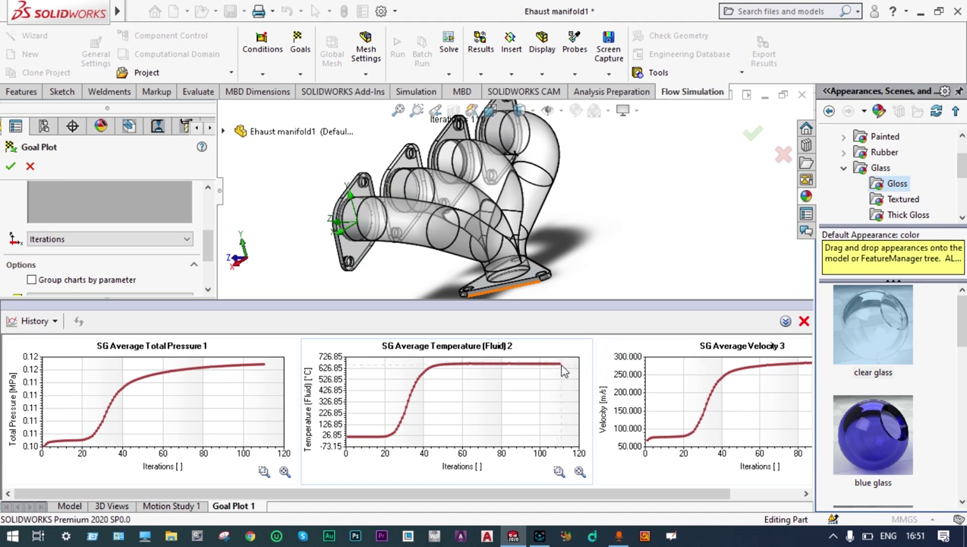
pyautogui.moveTo(559, 367)
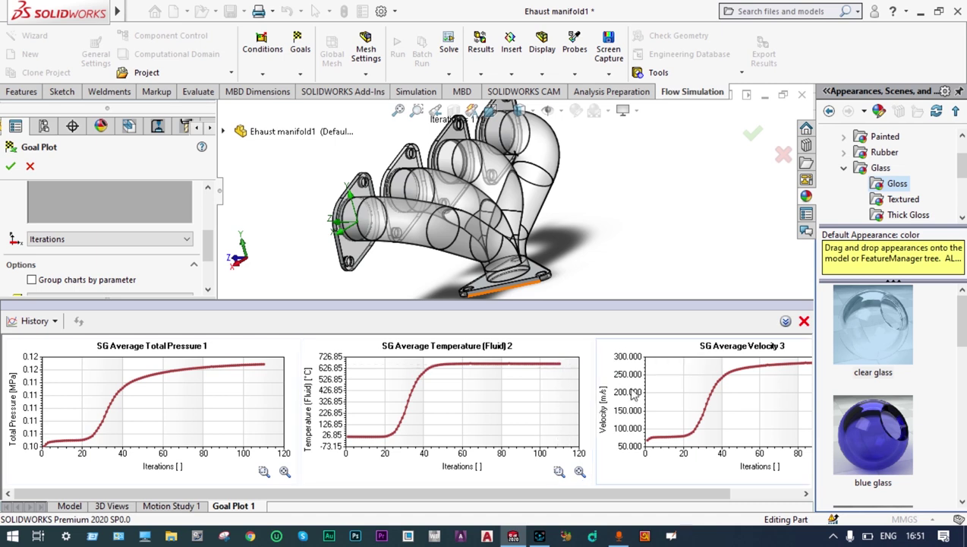
pyautogui.moveTo(697, 495); pyautogui.dragTo(754, 498)
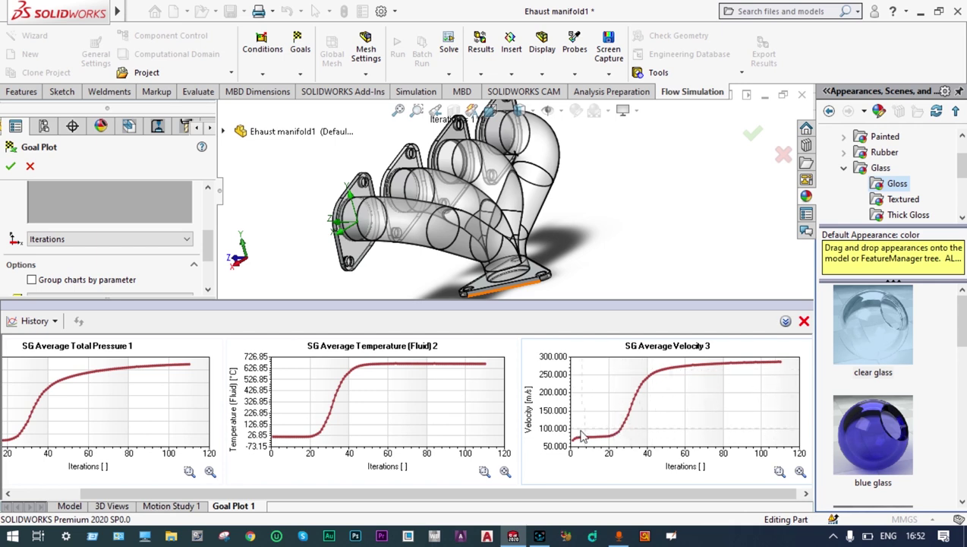
pyautogui.moveTo(574, 446)
pyautogui.moveTo(782, 368)
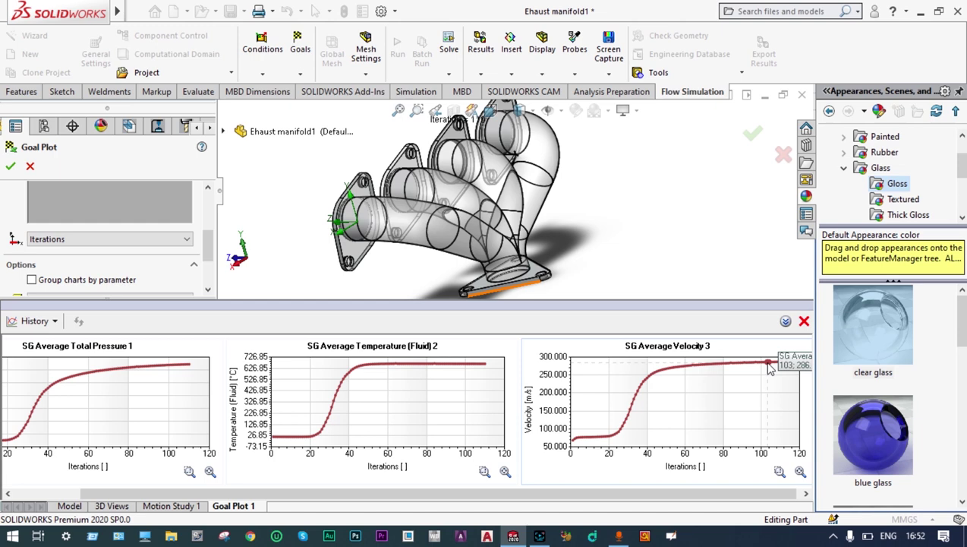
pyautogui.click(804, 321)
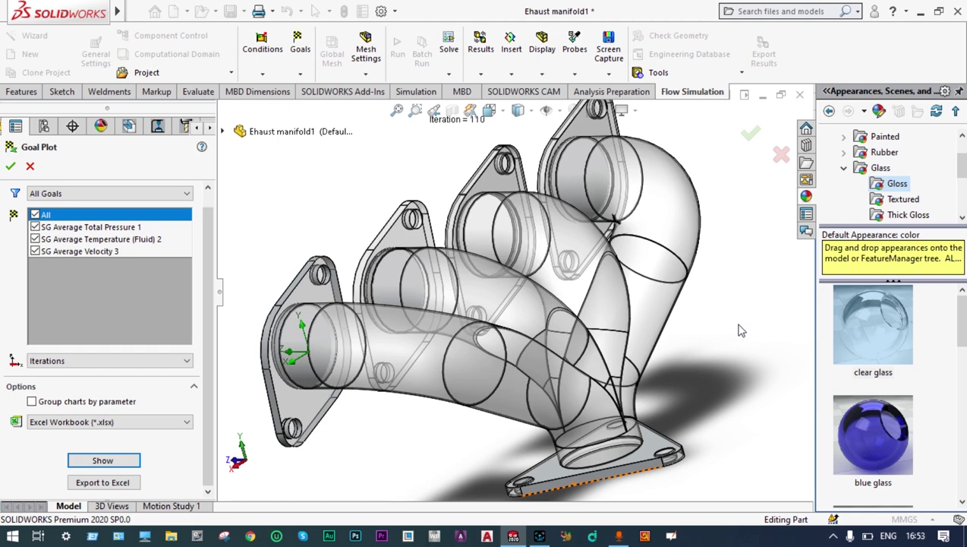
pyautogui.click(750, 134)
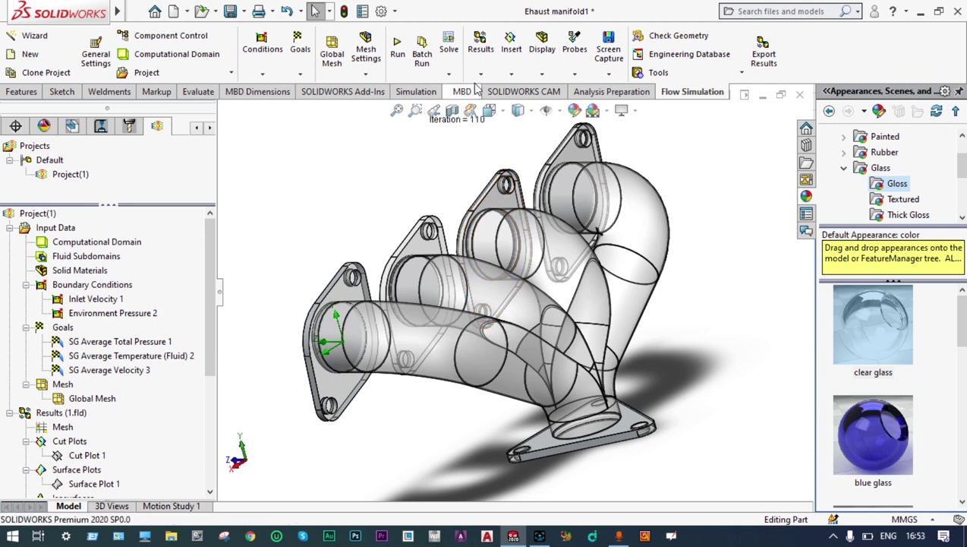
# Start a new parametric study of the Design of Experiments and Optimization type.
pyautogui.click(449, 75)
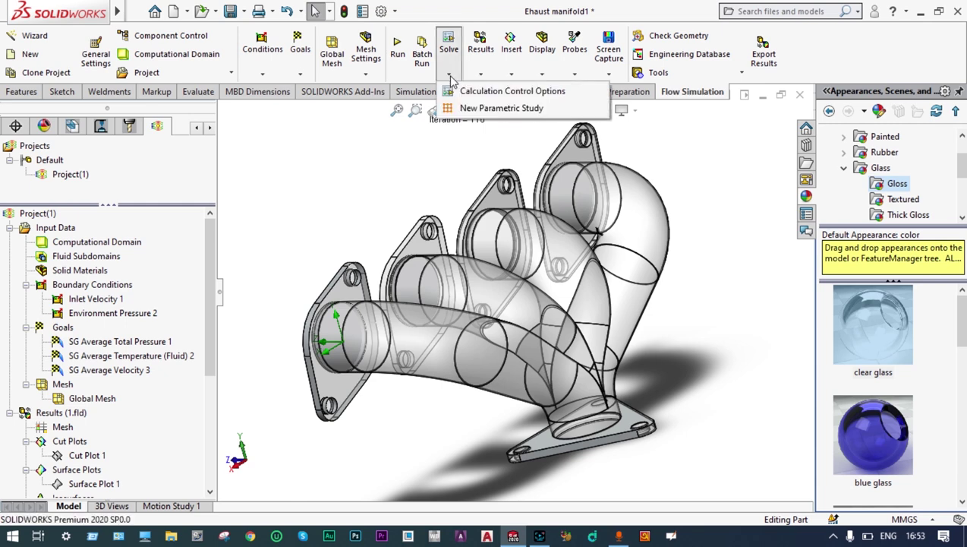
pyautogui.click(463, 109)
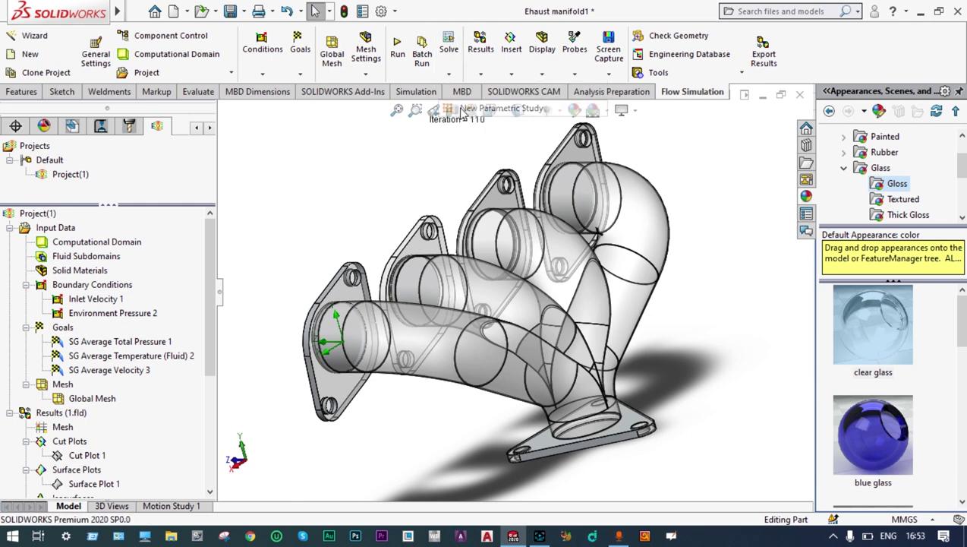
pyautogui.click(89, 368)
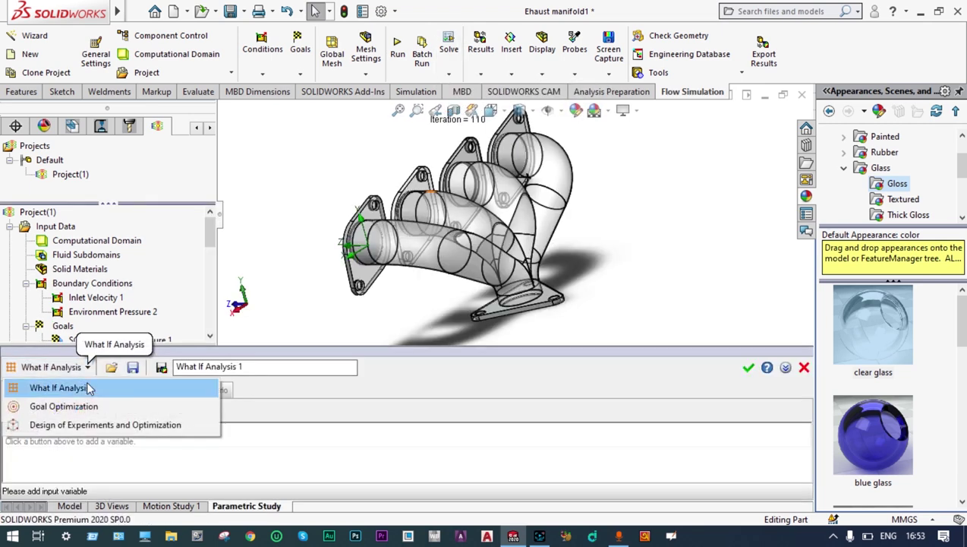
pyautogui.click(89, 426)
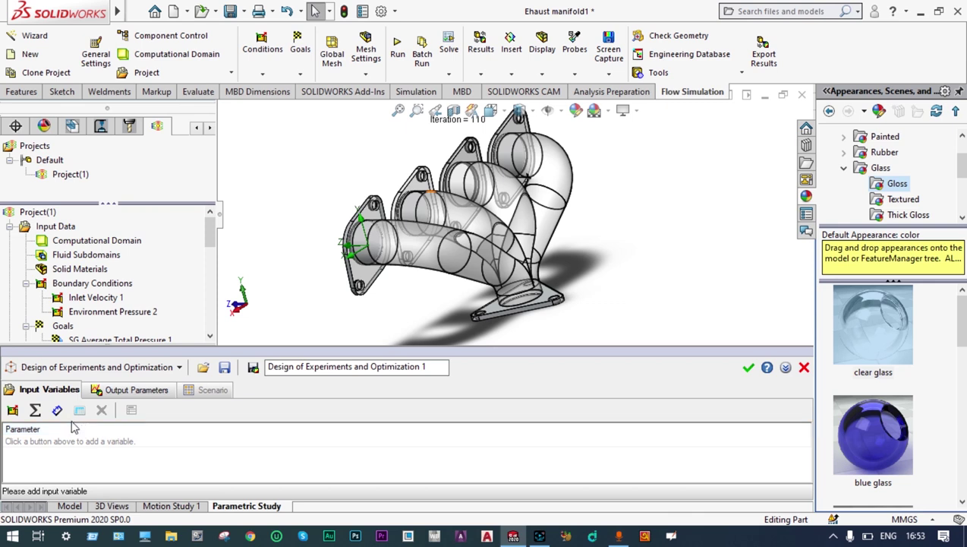
# Add the Velocity normal to face parameter of Inlet Velocity 1 as an input variable of the study.
pyautogui.click(13, 411)
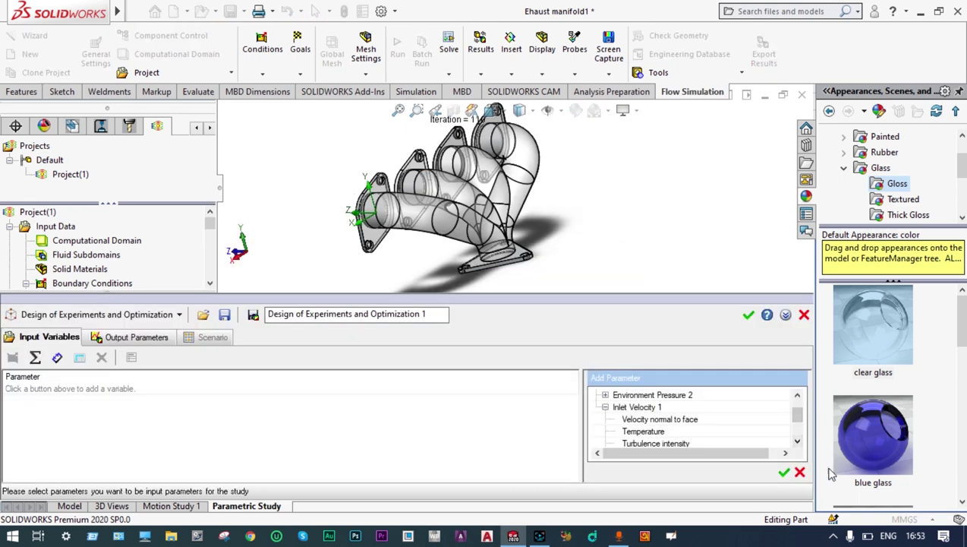
pyautogui.click(660, 420)
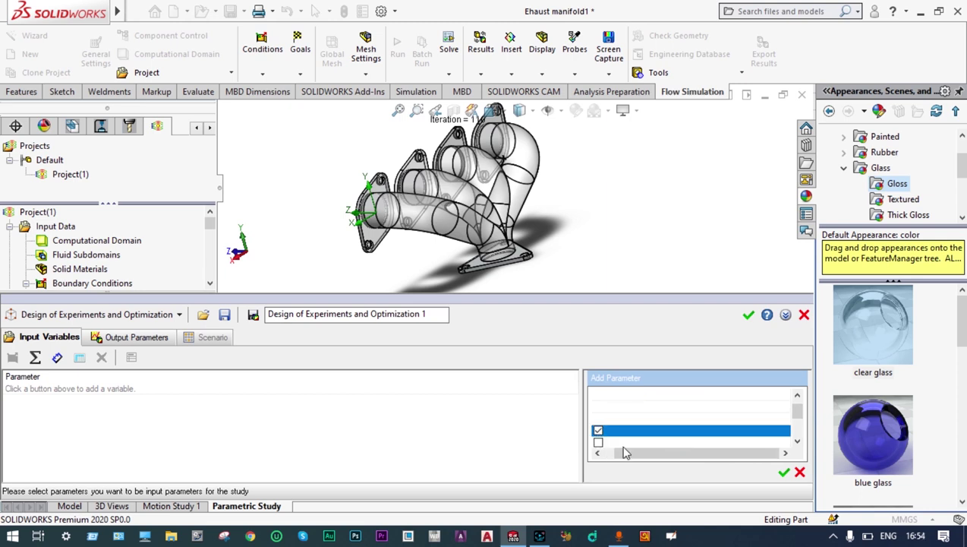
pyautogui.scroll(1, 621, 446)
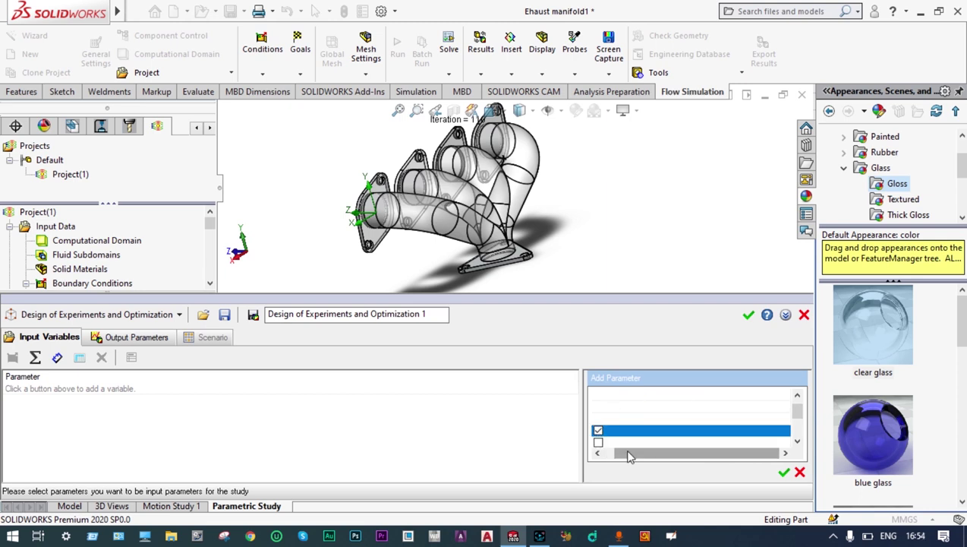
pyautogui.click(784, 471)
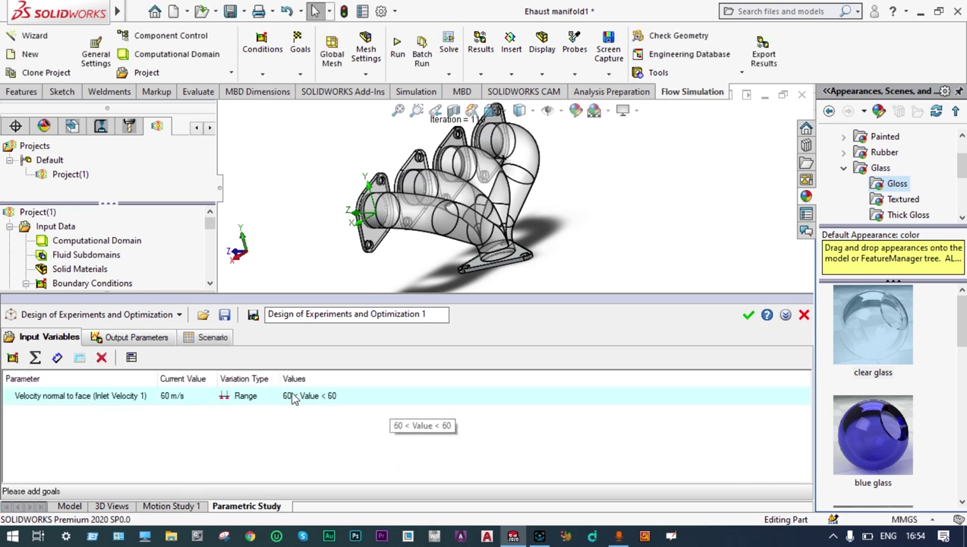
# Set the variation range of the inlet velocity variable to a minimum of 30 m/s and a maximum of 90 m/s.
pyautogui.doubleClick(293, 395)
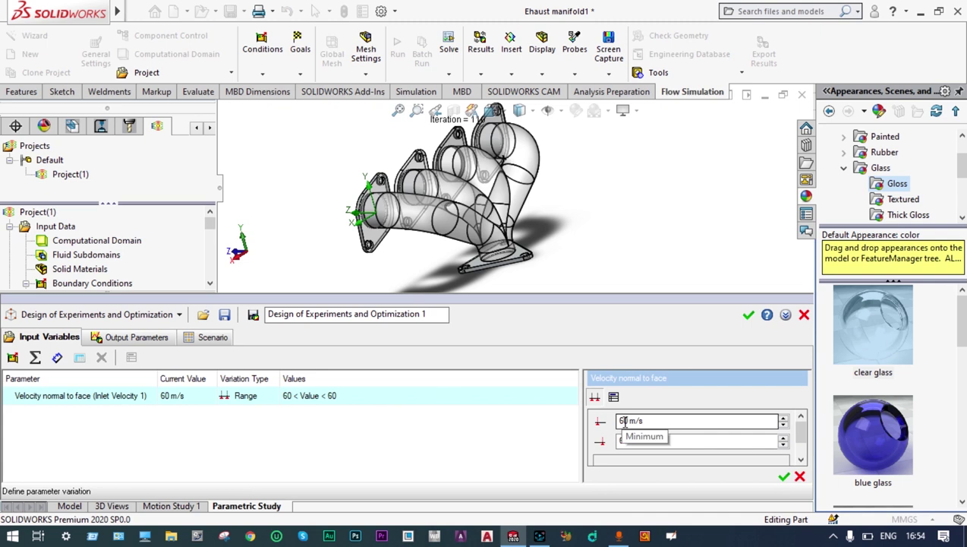
pyautogui.press('BackSpace')
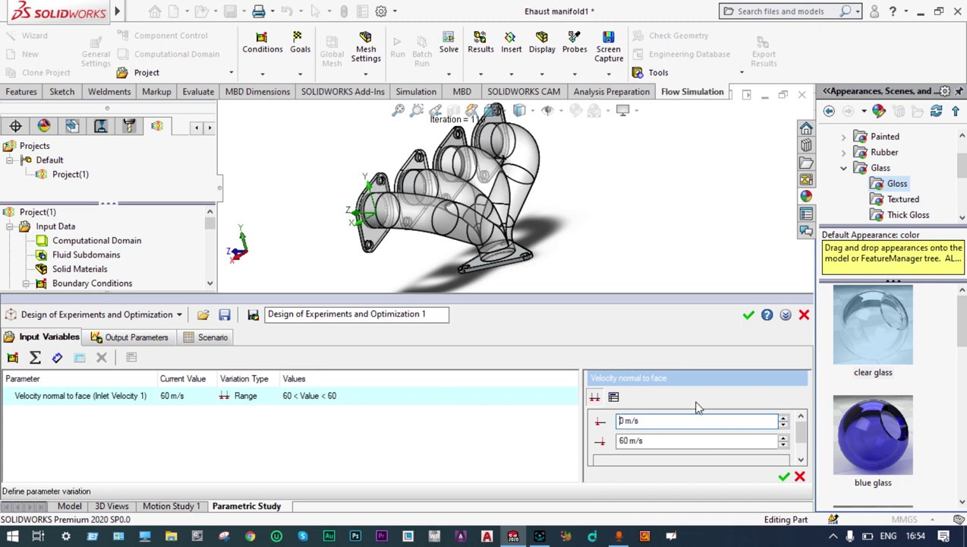
pyautogui.write('3')
pyautogui.click(625, 440)
pyautogui.press('BackSpace')
pyautogui.write('9')
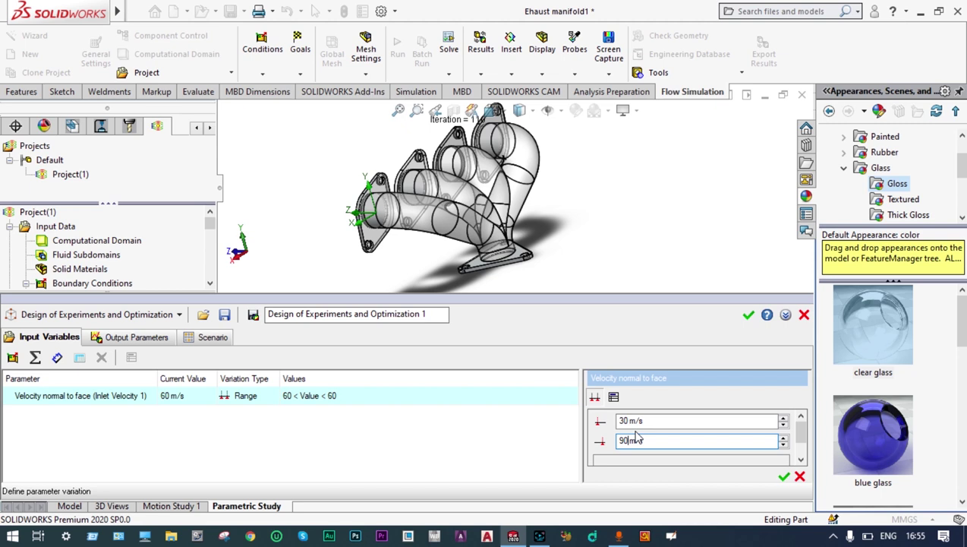
pyautogui.click(785, 476)
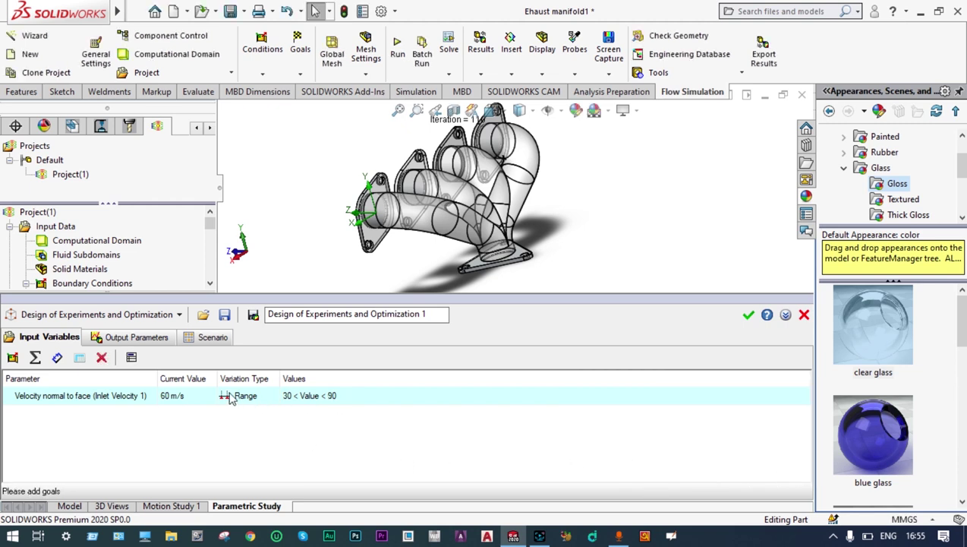
# Create 5 experiments in the study scenario and run their calculation.
pyautogui.click(212, 338)
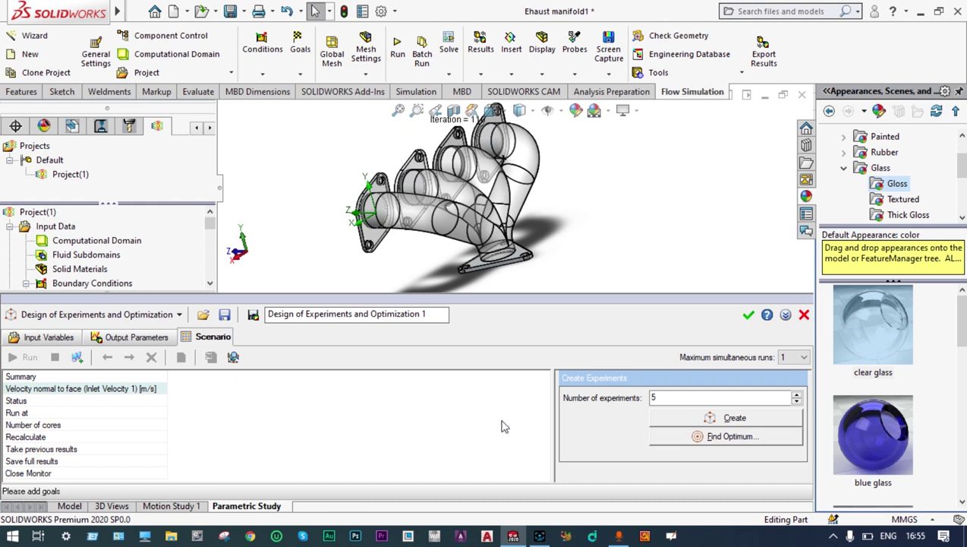
pyautogui.click(735, 418)
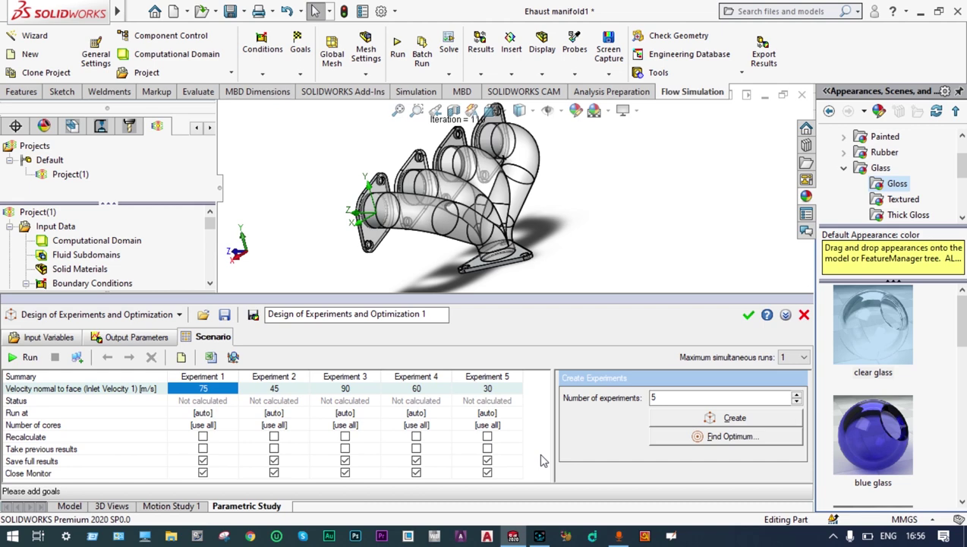
pyautogui.click(29, 356)
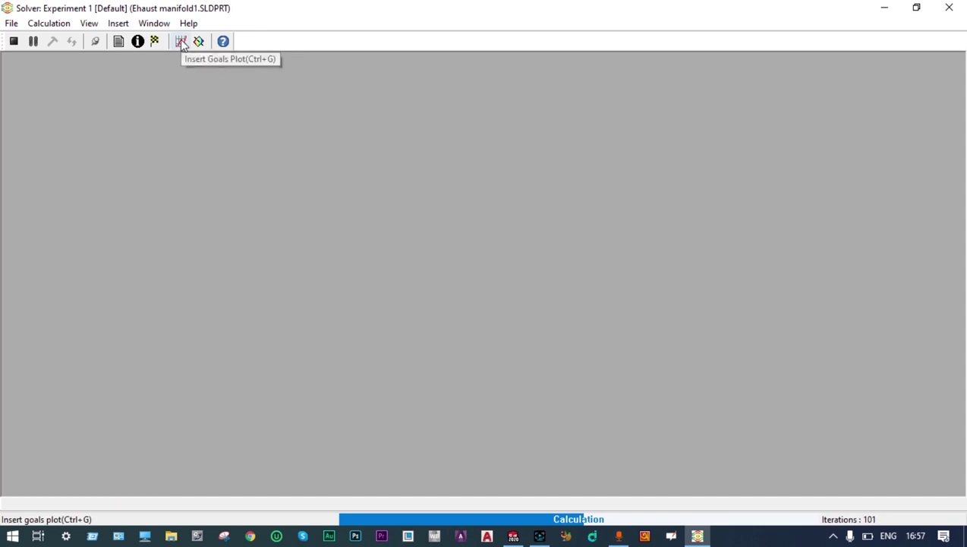
# Insert a goals plot with all three surface goals in the solver monitor of Experiment 1.
pyautogui.click(181, 41)
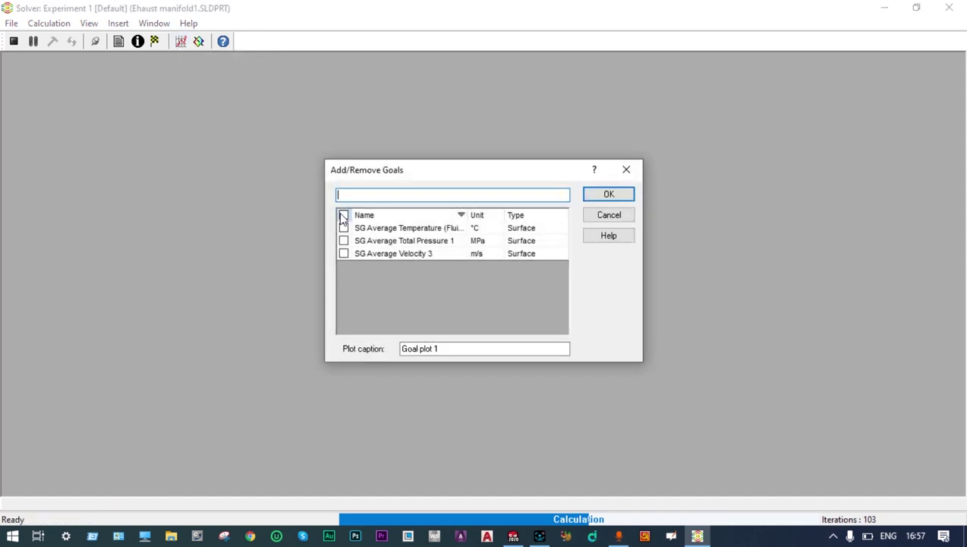
pyautogui.click(343, 216)
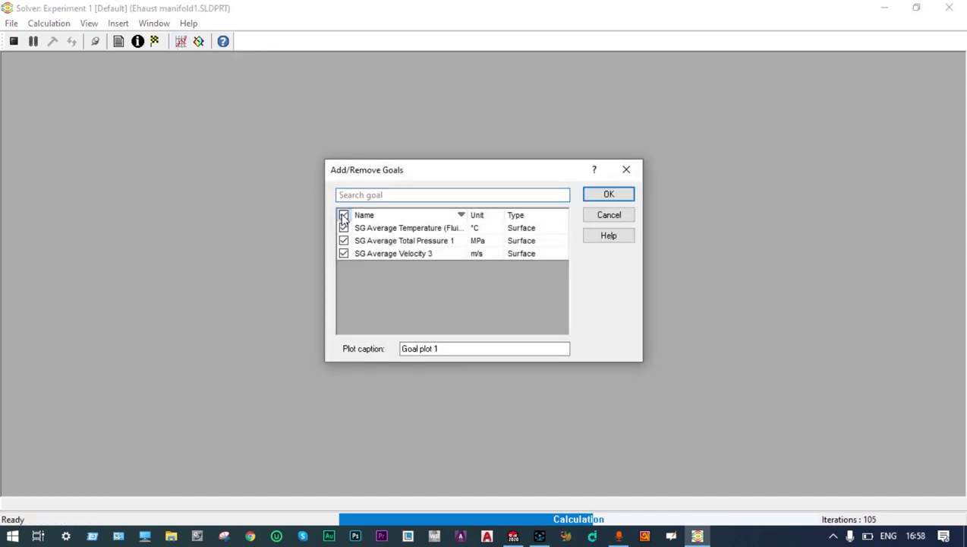
pyautogui.click(607, 195)
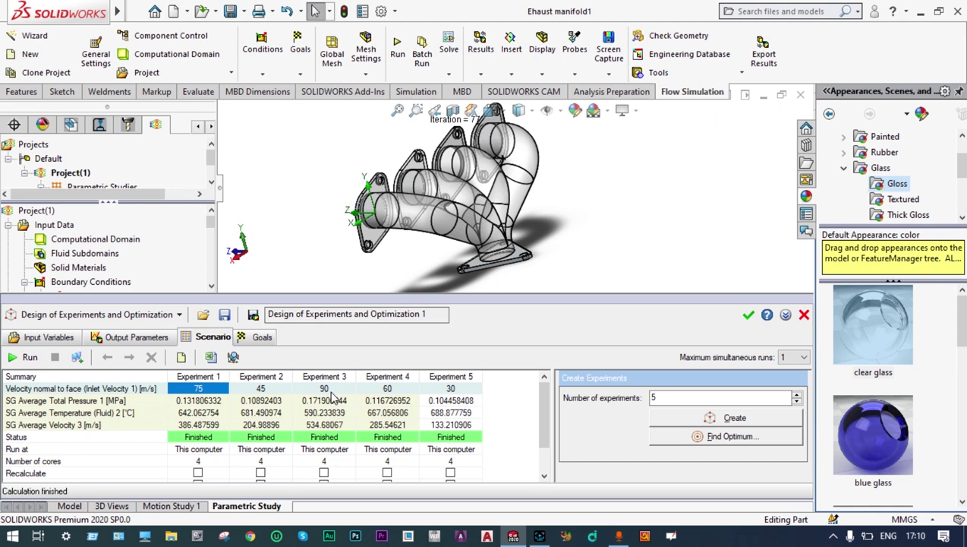
# Close the Design of Experiments study and start a new parametric study of the Goal Optimization type.
pyautogui.click(749, 314)
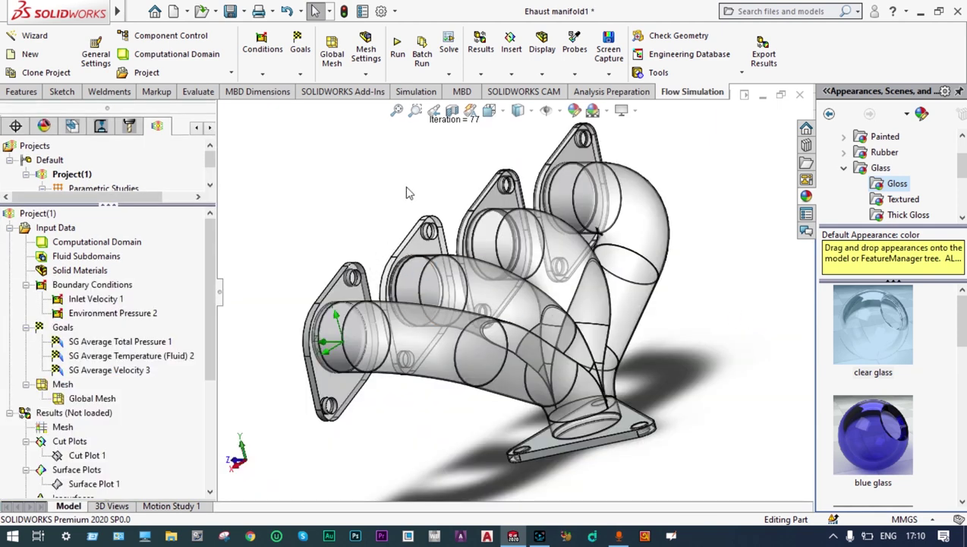
pyautogui.click(449, 73)
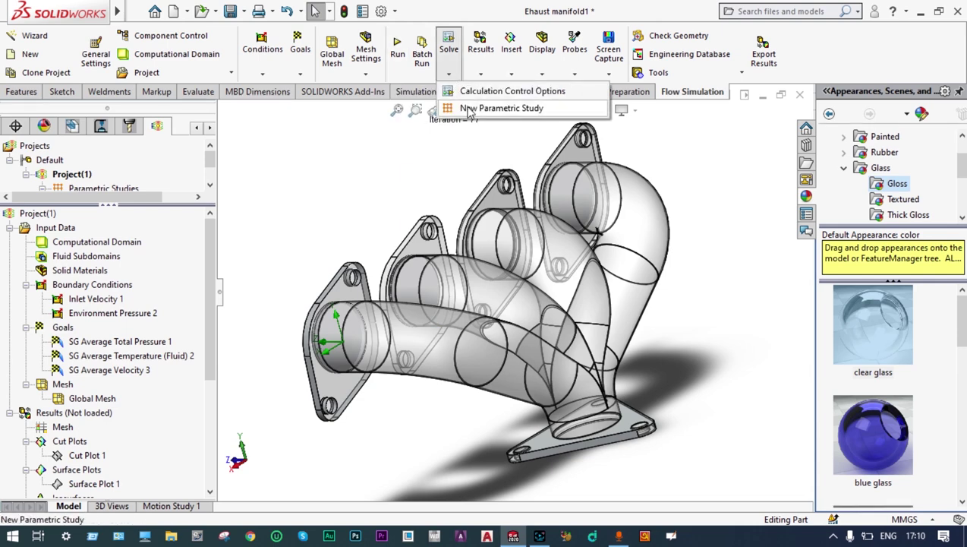
pyautogui.click(470, 108)
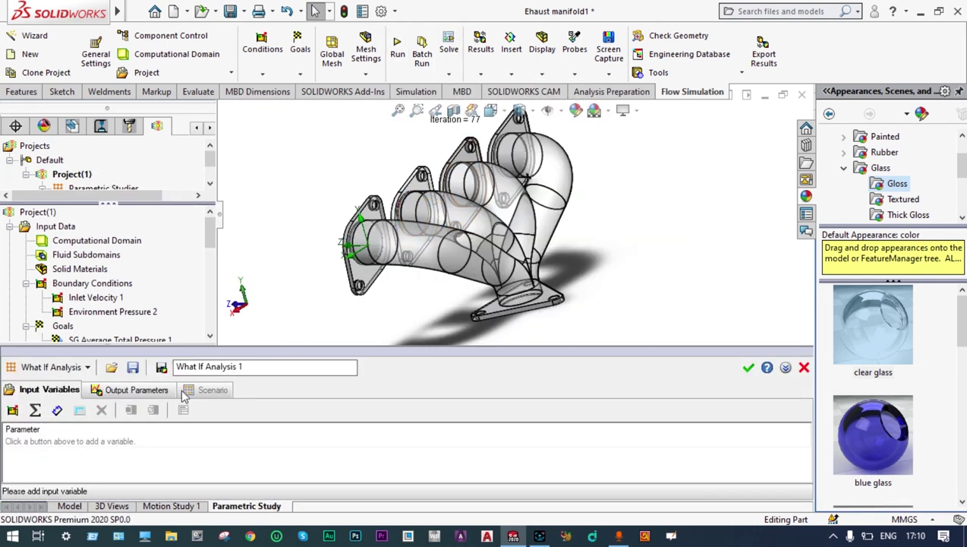
pyautogui.click(87, 367)
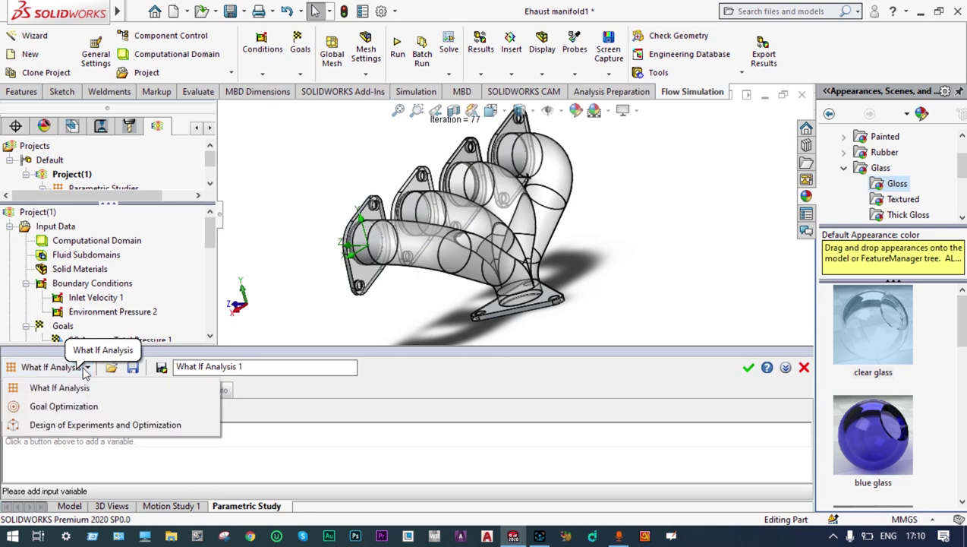
pyautogui.click(81, 407)
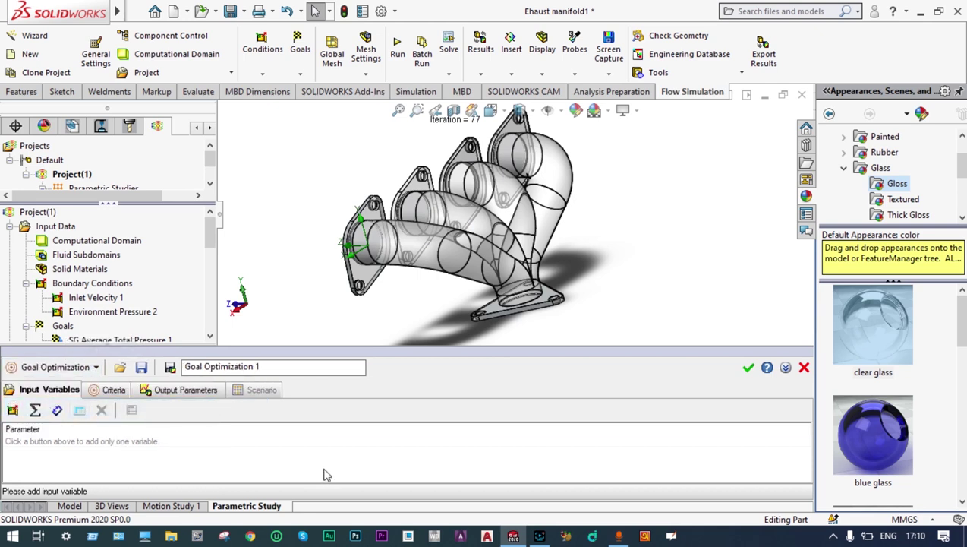
# Add Velocity normal to face from Inlet Velocity 1 as the input variable of the goal optimization study.
pyautogui.click(13, 410)
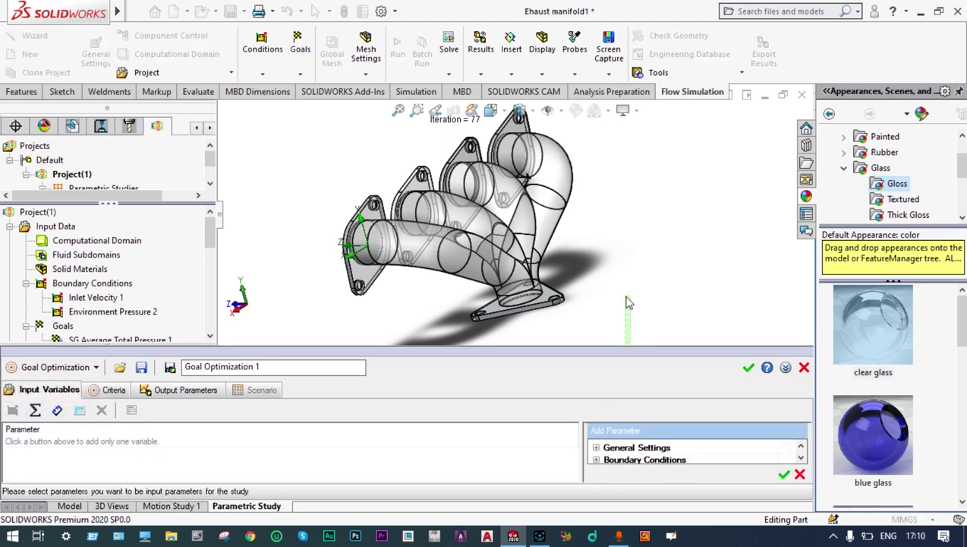
pyautogui.click(597, 461)
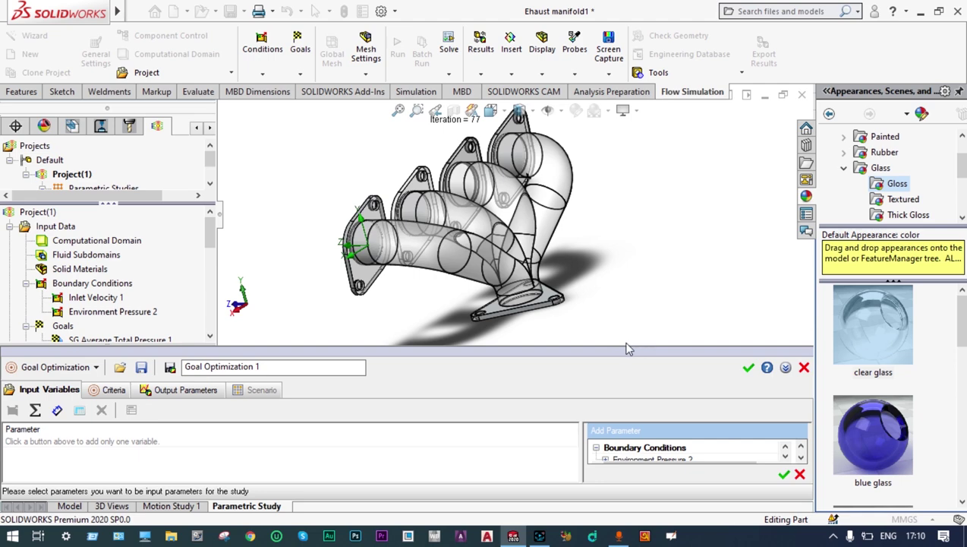
pyautogui.moveTo(625, 348); pyautogui.dragTo(626, 314)
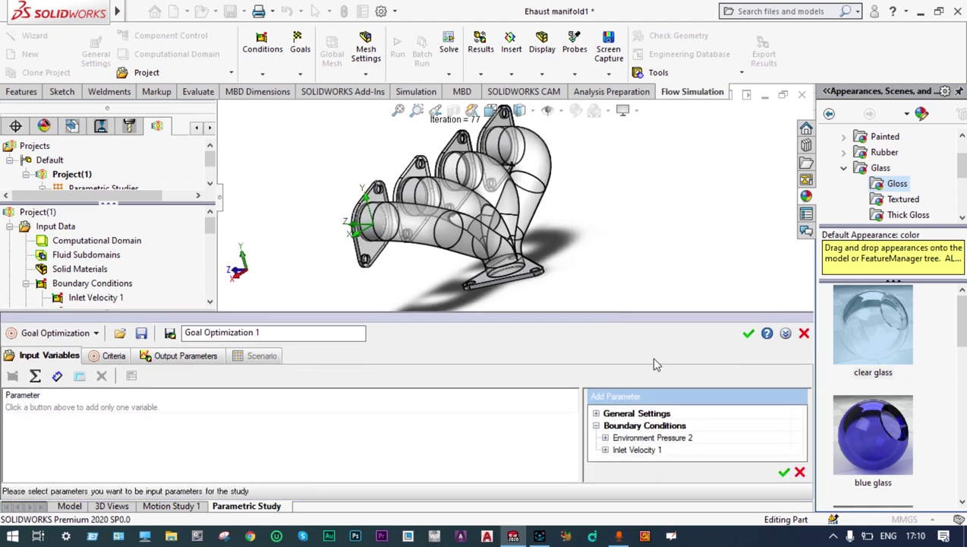
pyautogui.click(606, 451)
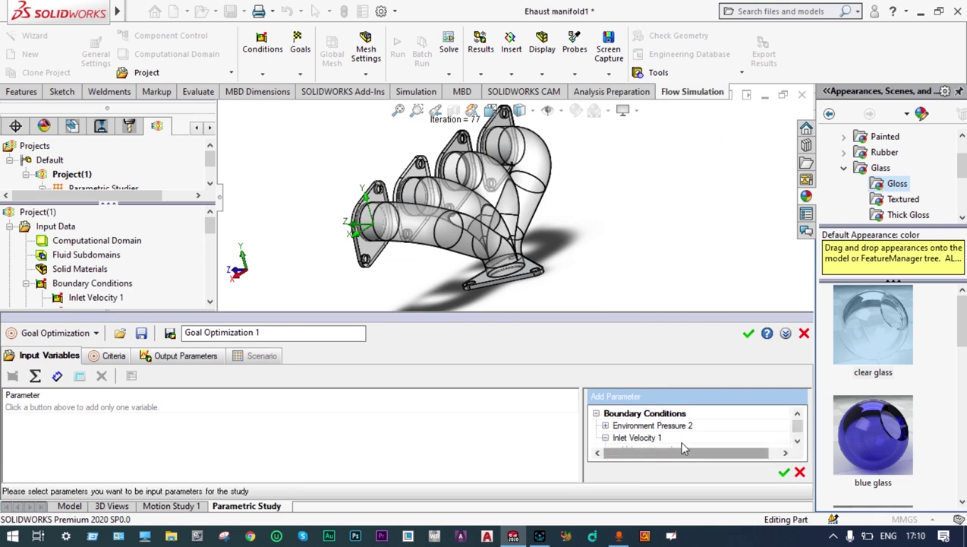
pyautogui.click(607, 438)
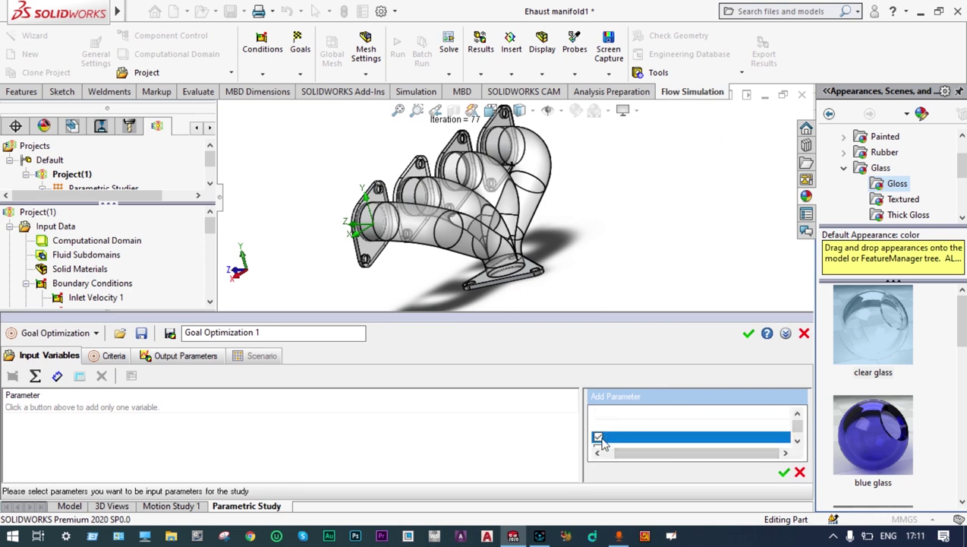
pyautogui.click(597, 454)
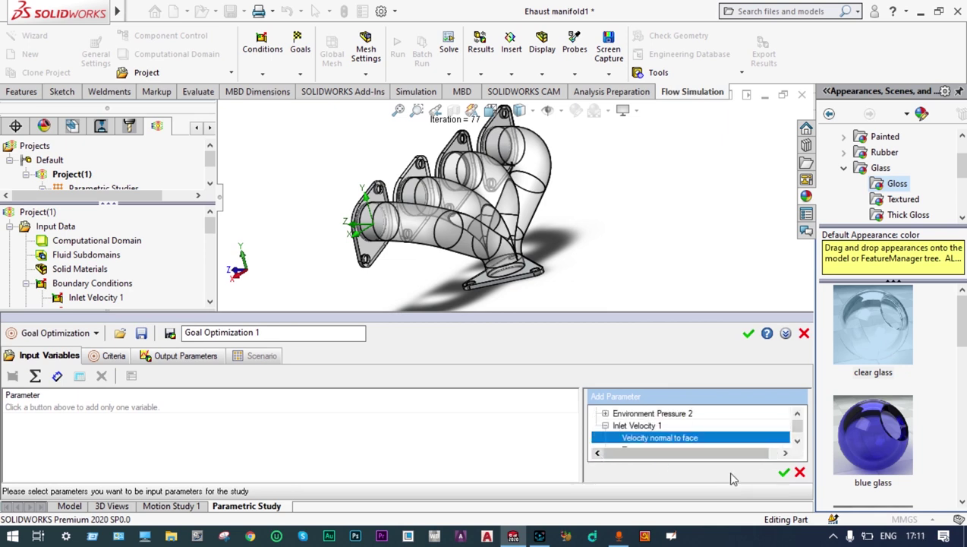
pyautogui.click(784, 473)
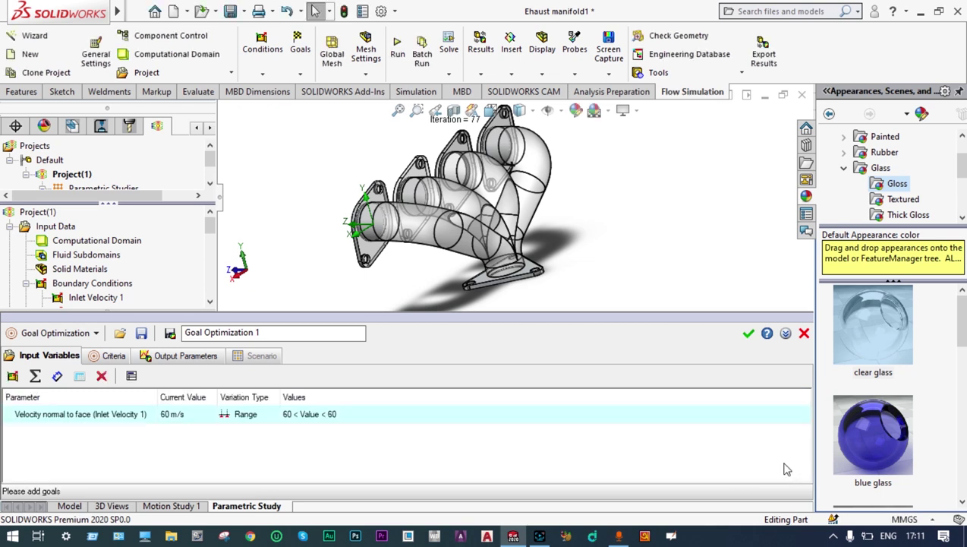
# Set the variation range of the velocity variable to a minimum of 80 m/s and a maximum of 90 m/s.
pyautogui.click(312, 420)
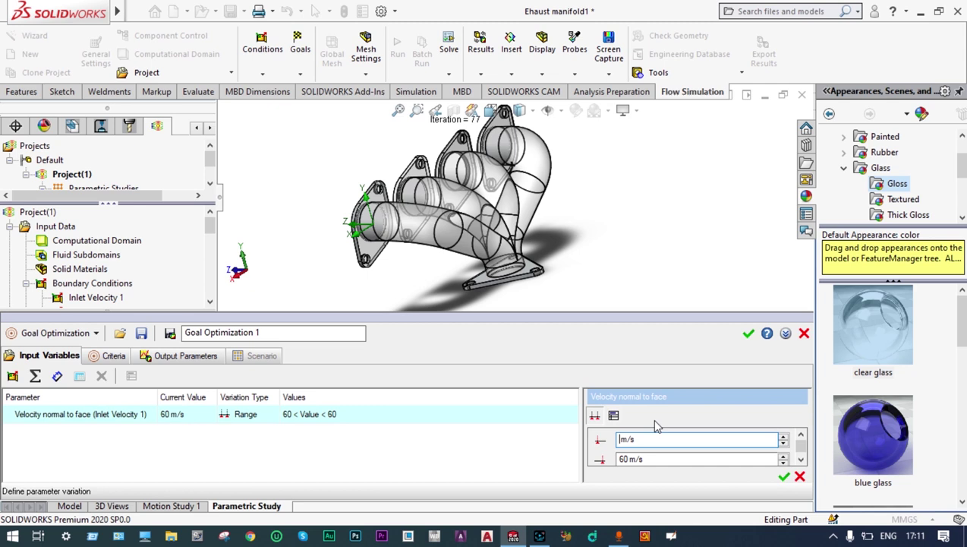
pyautogui.write('80')
pyautogui.click(623, 458)
pyautogui.press('BackSpace')
pyautogui.write('9')
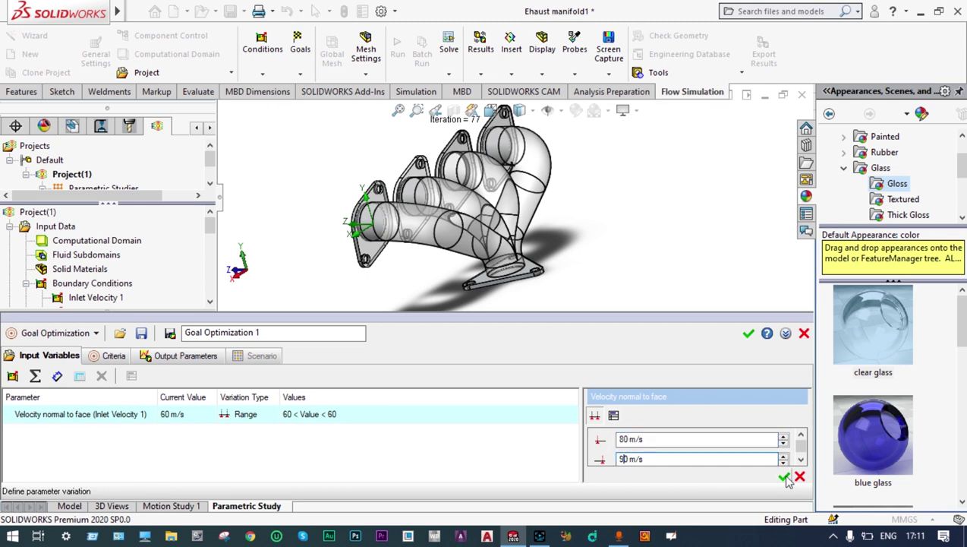
pyautogui.click(783, 476)
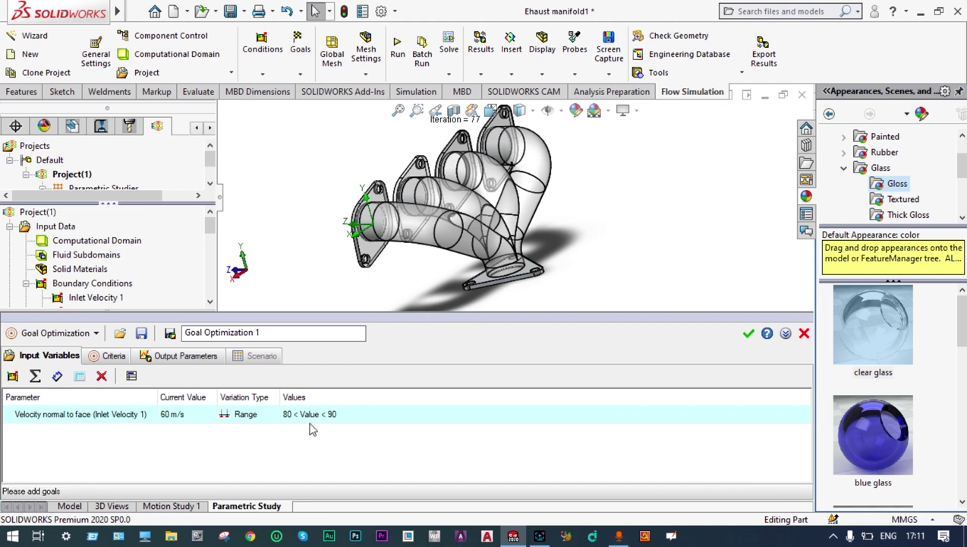
# Add the SG Average Temperature (Fluid) 2 goal as the study's output parameter and optimization criterion.
pyautogui.click(191, 364)
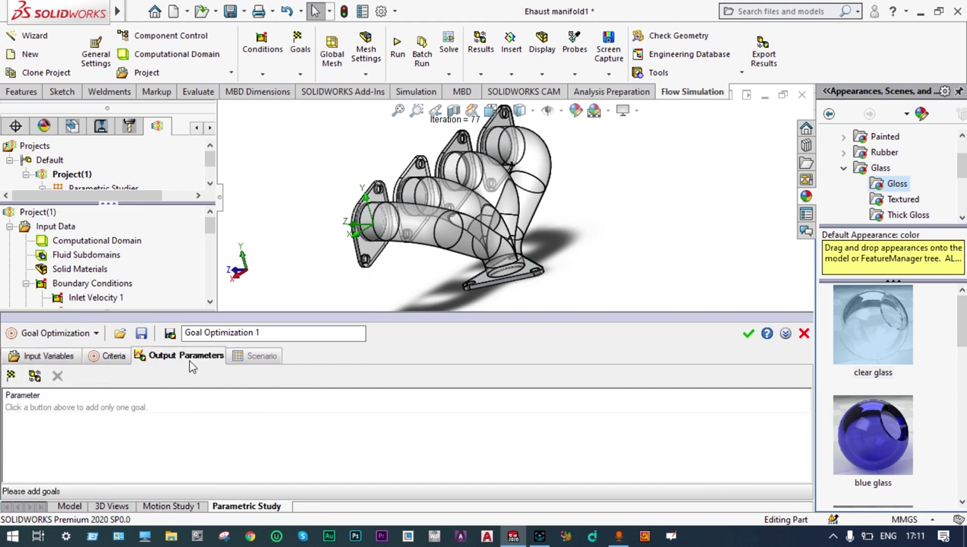
pyautogui.click(11, 375)
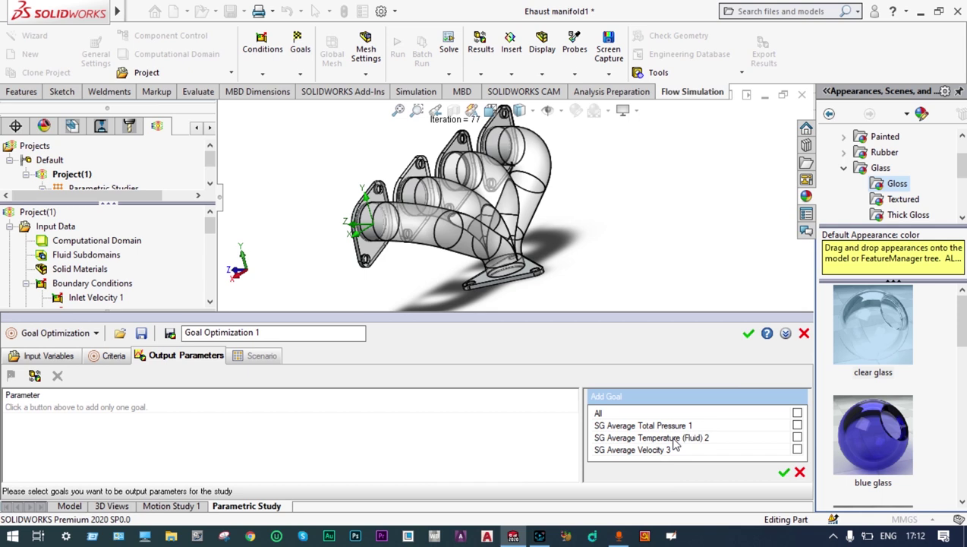
pyautogui.click(797, 438)
pyautogui.click(784, 471)
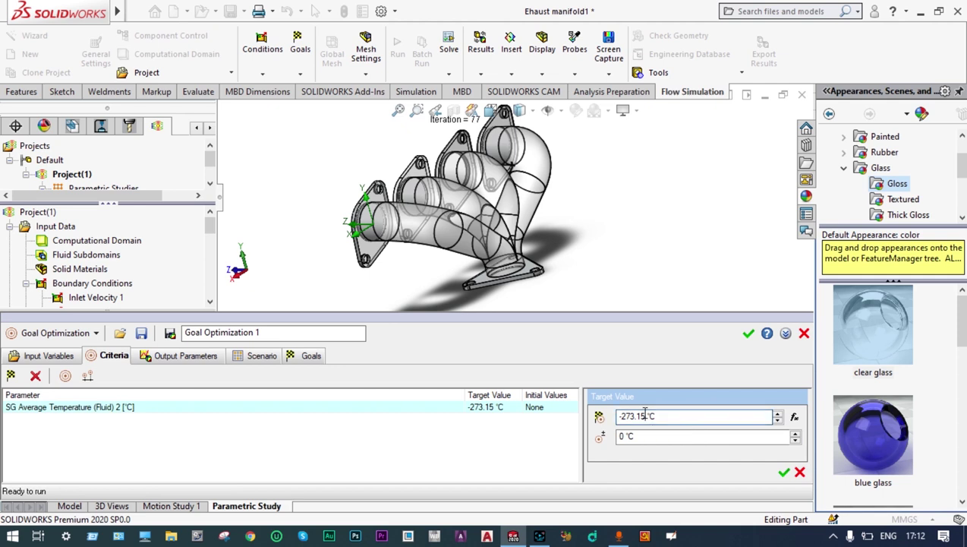
# Set the temperature criterion's target value to 600 °C with a tolerance of 1 °C.
pyautogui.press('BackSpace')
pyautogui.press('BackSpace')
pyautogui.press('BackSpace')
pyautogui.press('BackSpace')
pyautogui.press('BackSpace')
pyautogui.press('BackSpace')
pyautogui.press('BackSpace')
pyautogui.write('600')
pyautogui.click(624, 435)
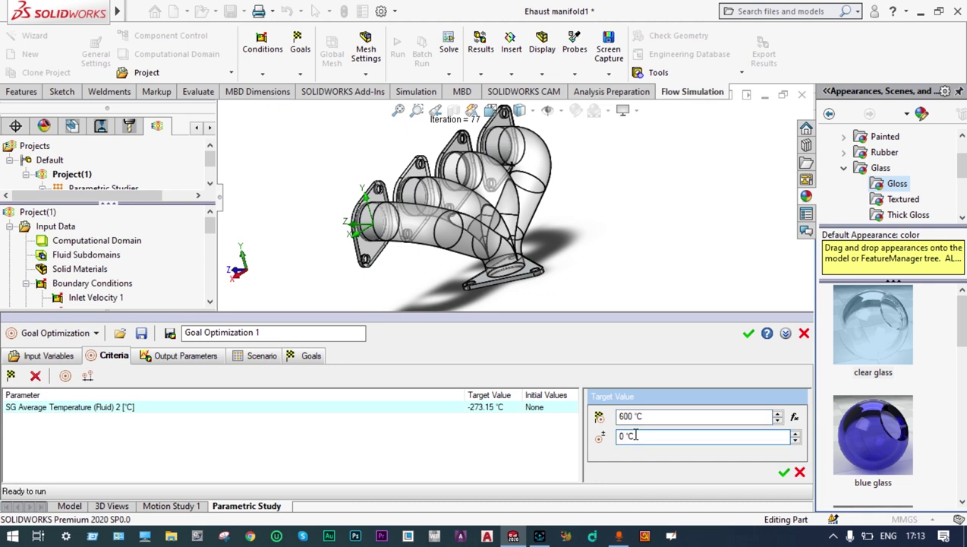
pyautogui.press('BackSpace')
pyautogui.write('1')
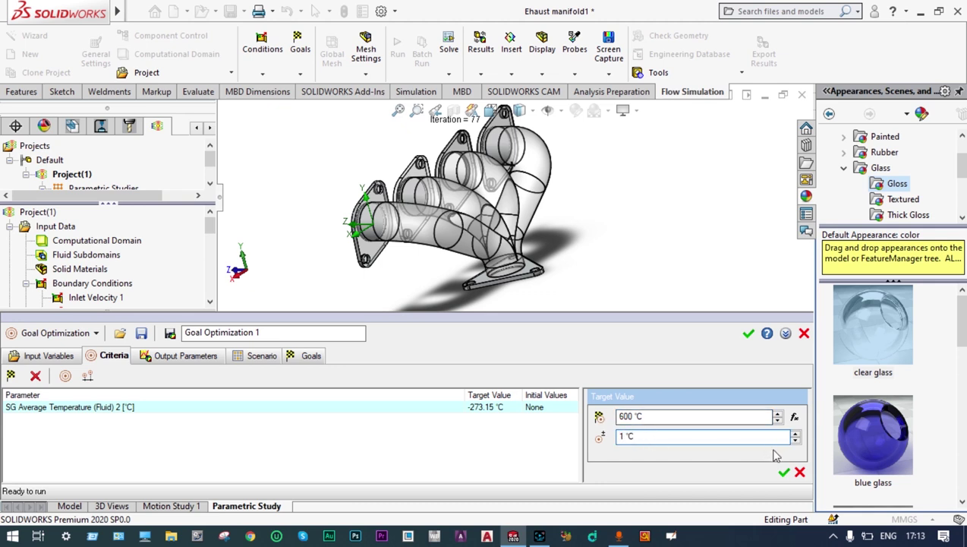
pyautogui.click(784, 473)
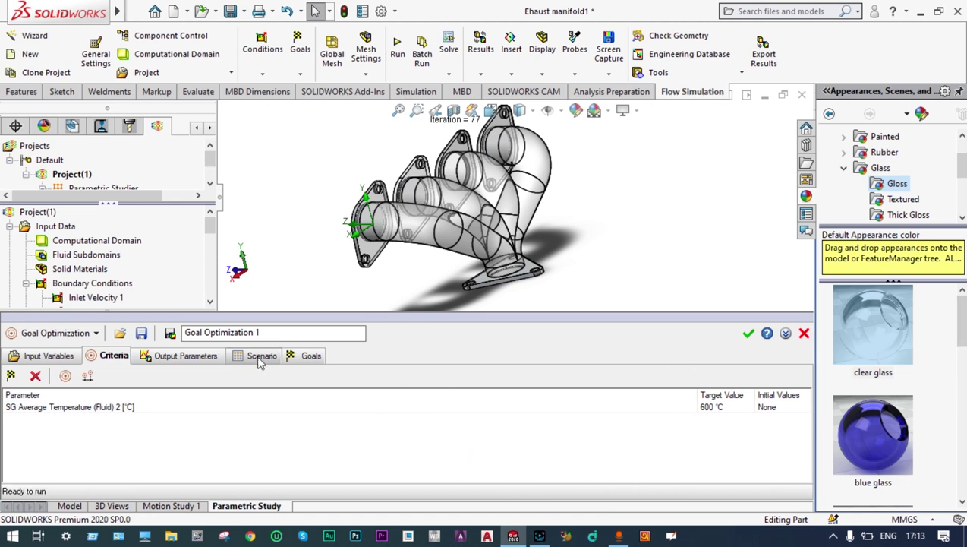
# Run the goal optimization calculation from the study scenario and close the completed study.
pyautogui.click(258, 359)
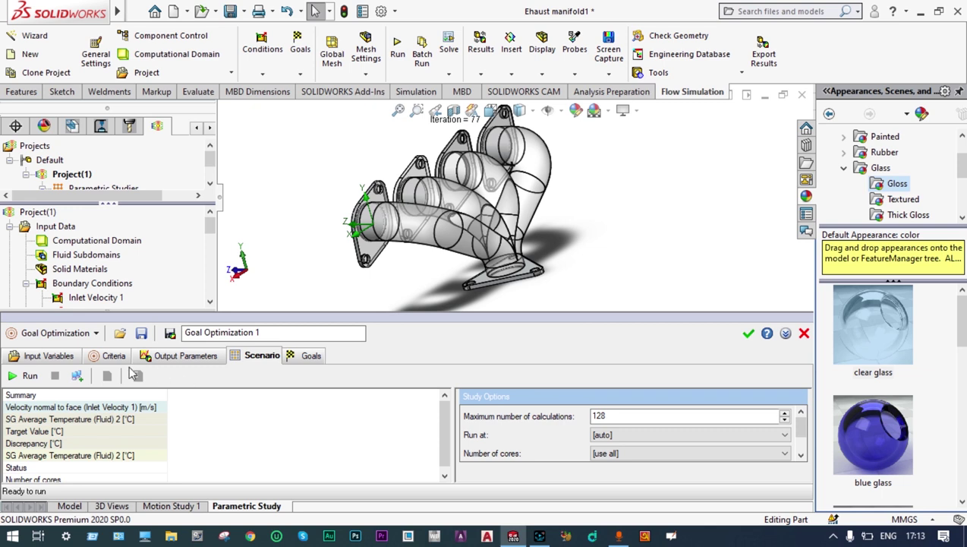
pyautogui.click(23, 375)
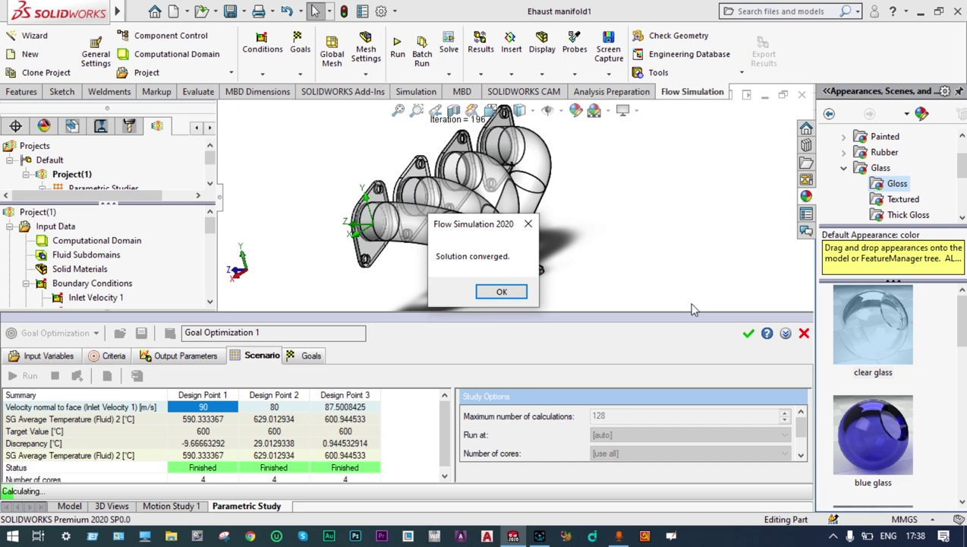
pyautogui.press('Return')
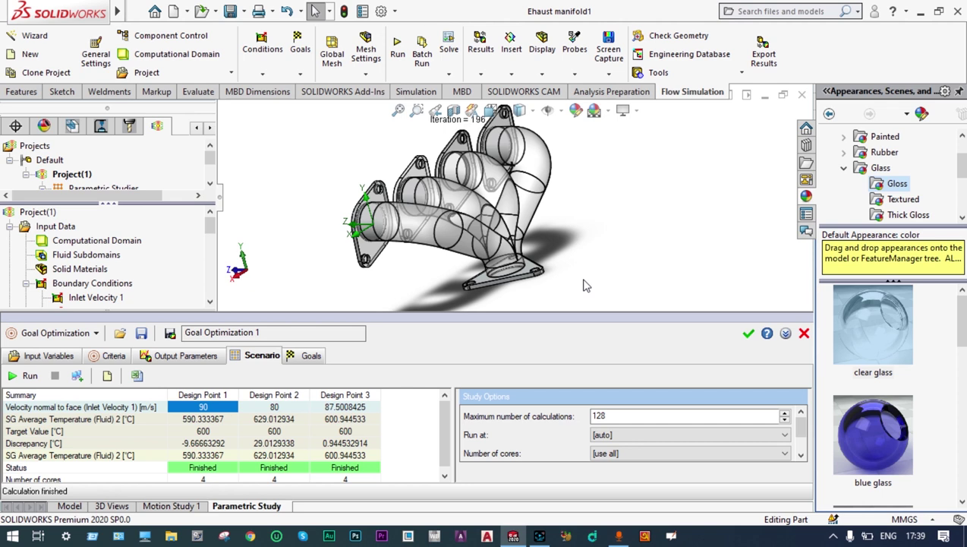
pyautogui.click(749, 334)
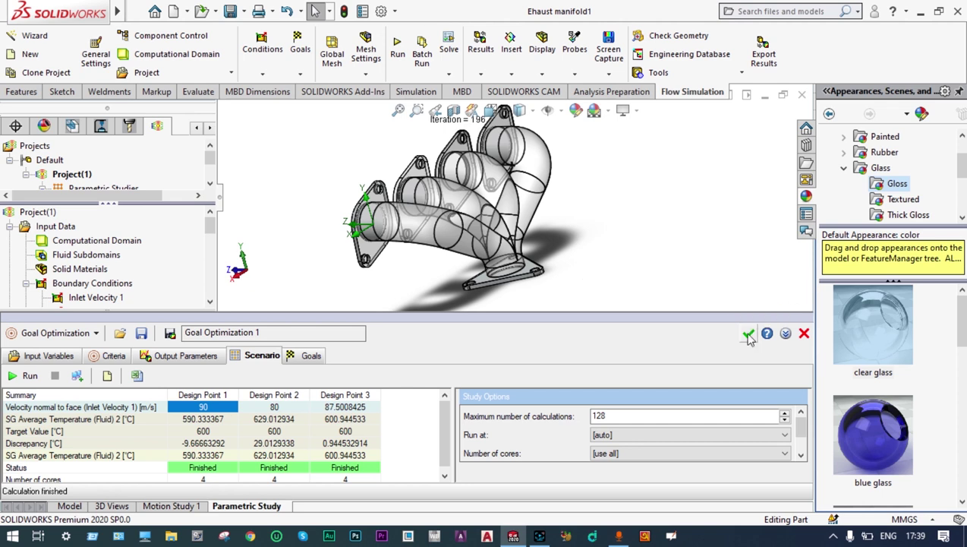